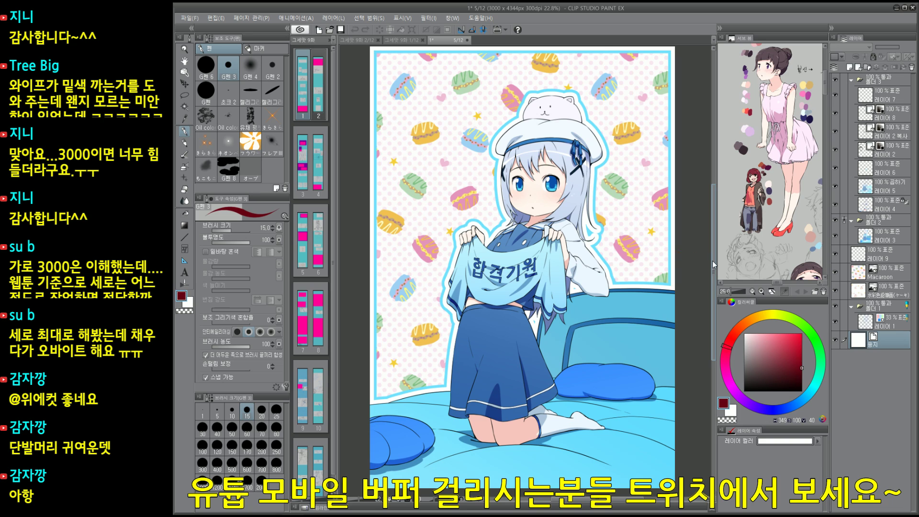
Step: Hide the colouring layers 레이어 3 to 레이어 6, along with 레이어 9, Macaroon and the dotted background layer
drag(671, 300, 651, 311)
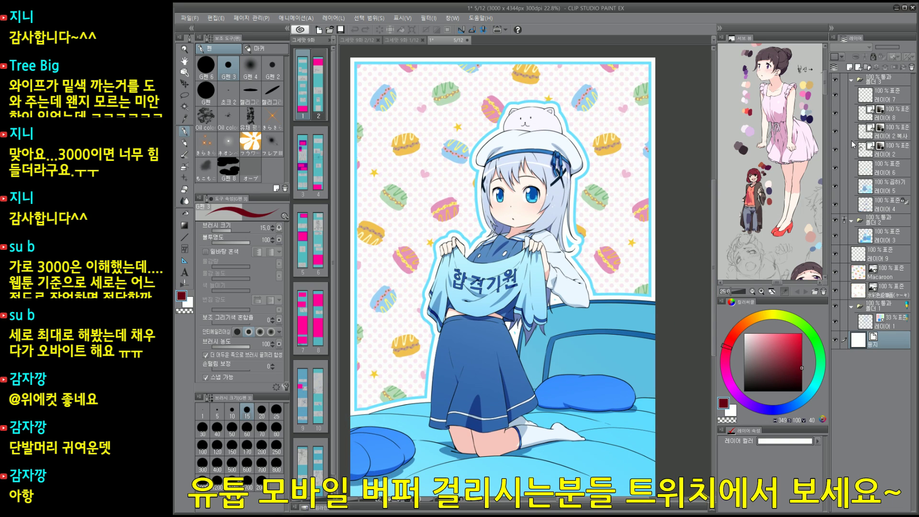
click(835, 169)
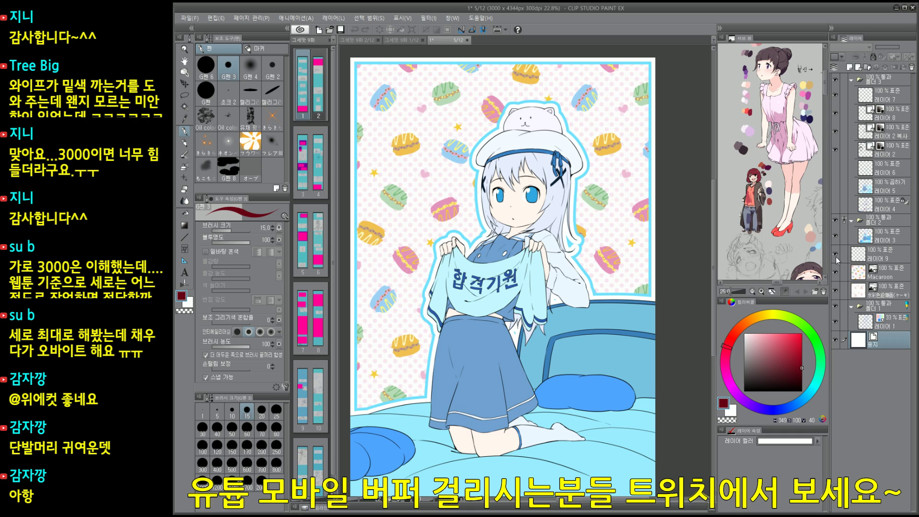
drag(835, 254, 835, 290)
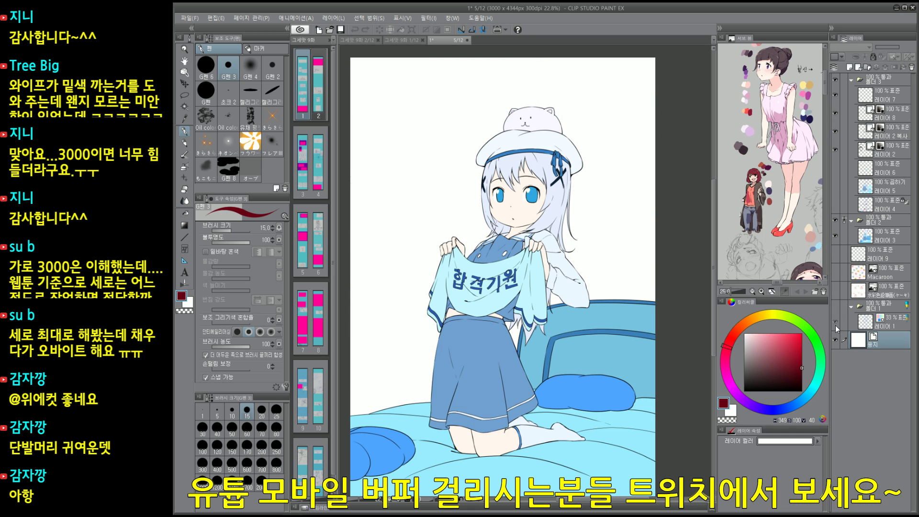
click(836, 235)
drag(610, 368, 596, 316)
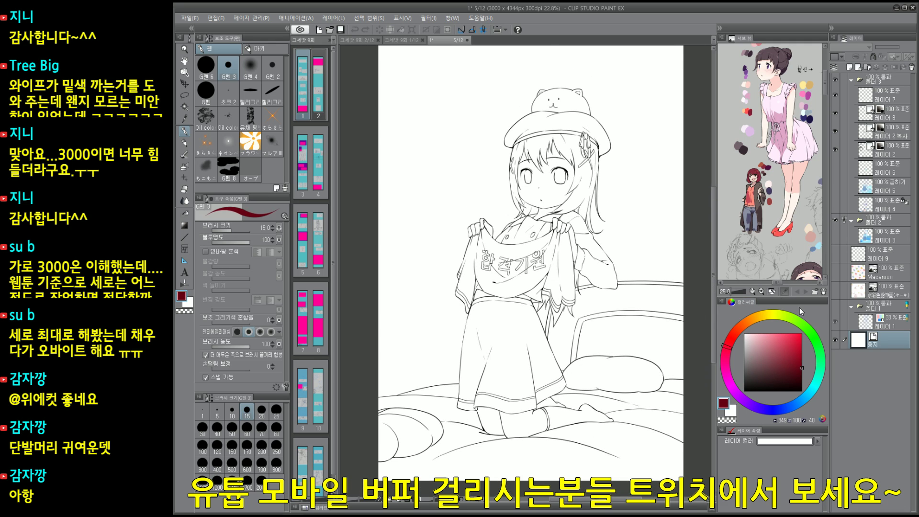
drag(607, 278, 604, 285)
Step: Create a new colour raster layer directly above the base colour layer 레이어 3
click(879, 237)
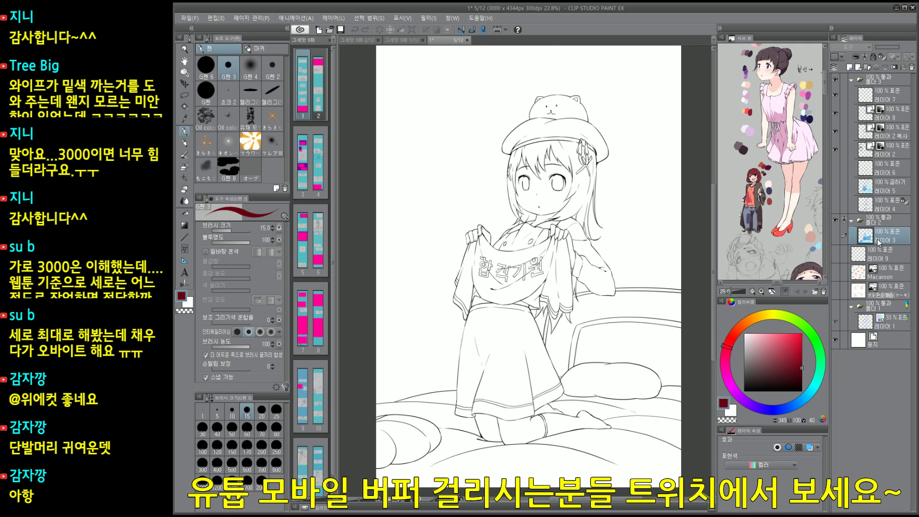
key(ctrl+shift+n)
key(Return)
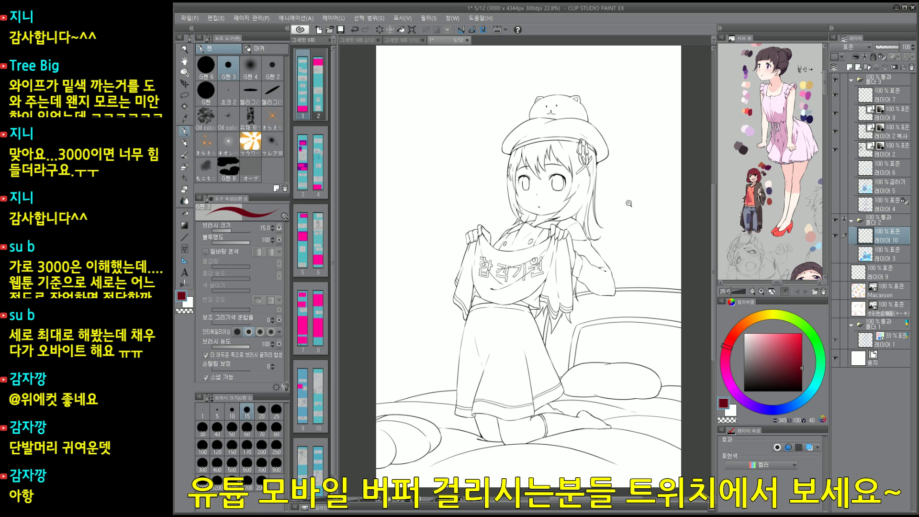
Step: Create a raster layer with the grey (그레이) expression colour directly above 레이어 10
drag(560, 213, 618, 208)
drag(575, 204, 582, 328)
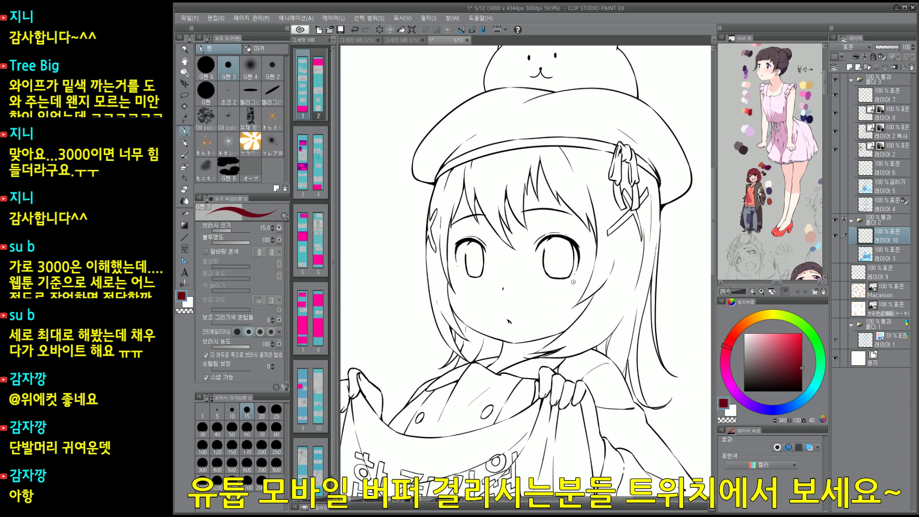
drag(573, 283, 605, 324)
drag(689, 239, 731, 235)
click(889, 147)
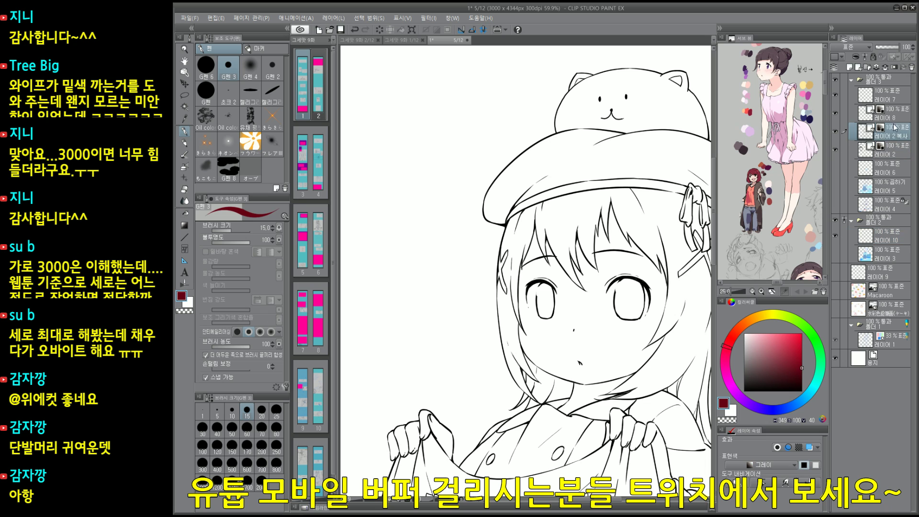
mouse_move(561, 318)
mouse_down()
mouse_move(539, 342)
mouse_move(550, 371)
mouse_up()
mouse_move(557, 335)
mouse_down()
mouse_move(522, 327)
mouse_move(469, 220)
mouse_move(508, 244)
mouse_up()
click(889, 241)
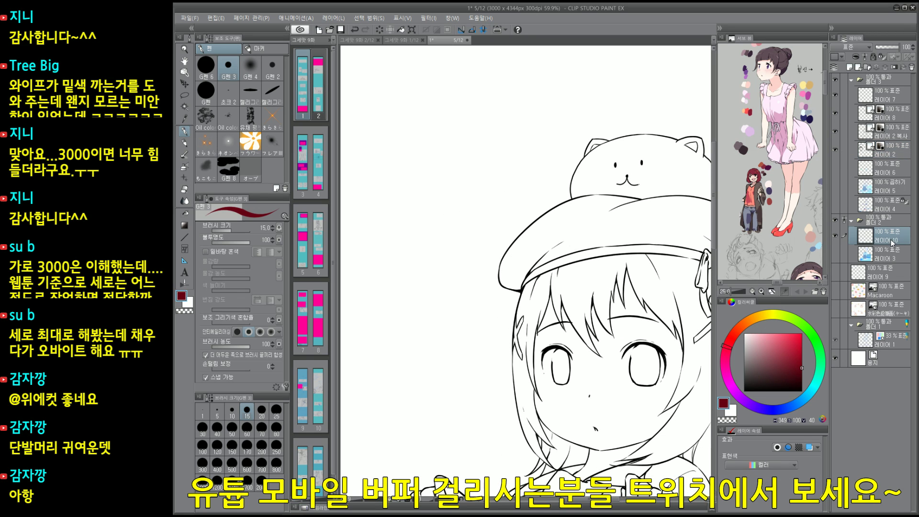
key(ctrl+shift+n)
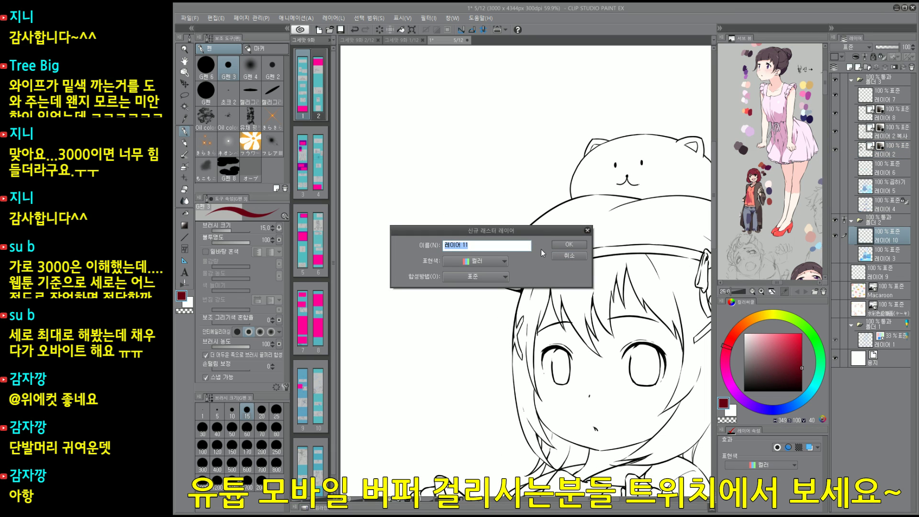
click(483, 261)
click(468, 282)
click(568, 244)
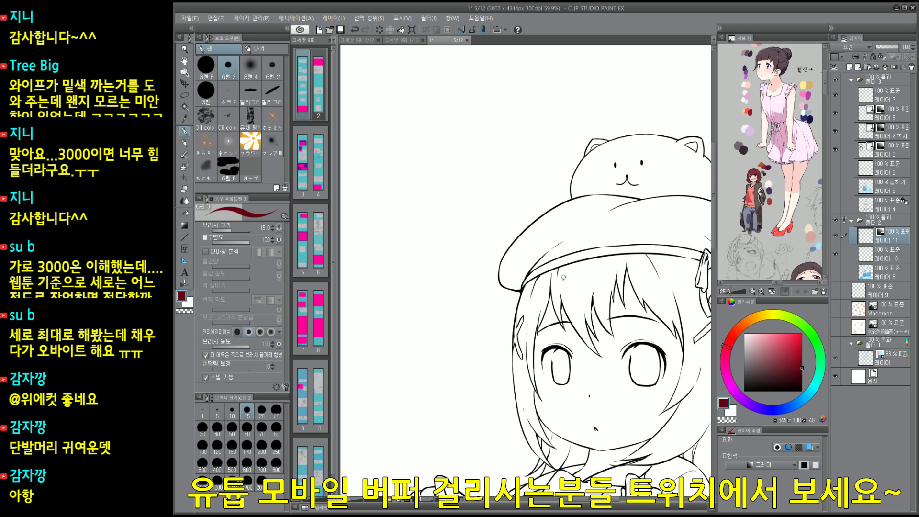
Step: Create a vector layer with the grey (그레이) expression colour directly above 레이어 11
key(ctrl+shift+n)
click(494, 261)
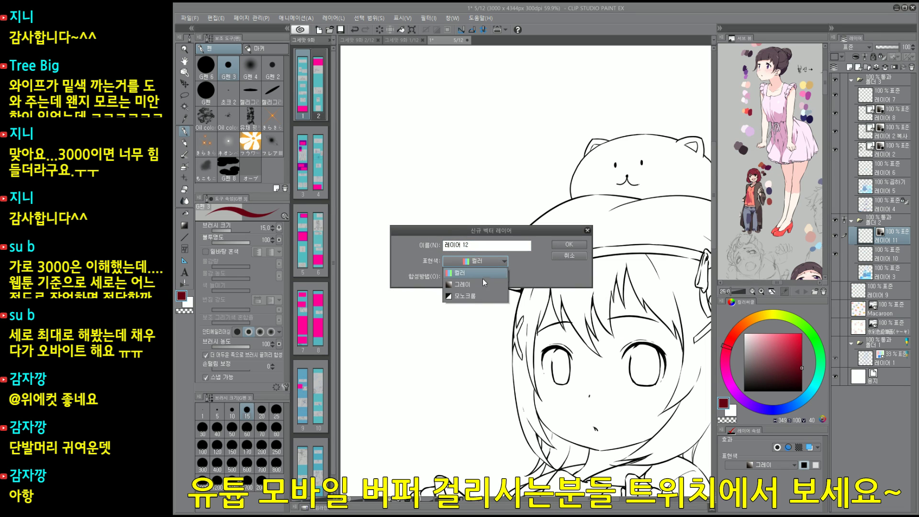
click(484, 282)
click(569, 244)
Step: Draw an ellipse filled with cross-hatching on the vector layer in the blank area beside the hat
scroll(503, 261, up, 5)
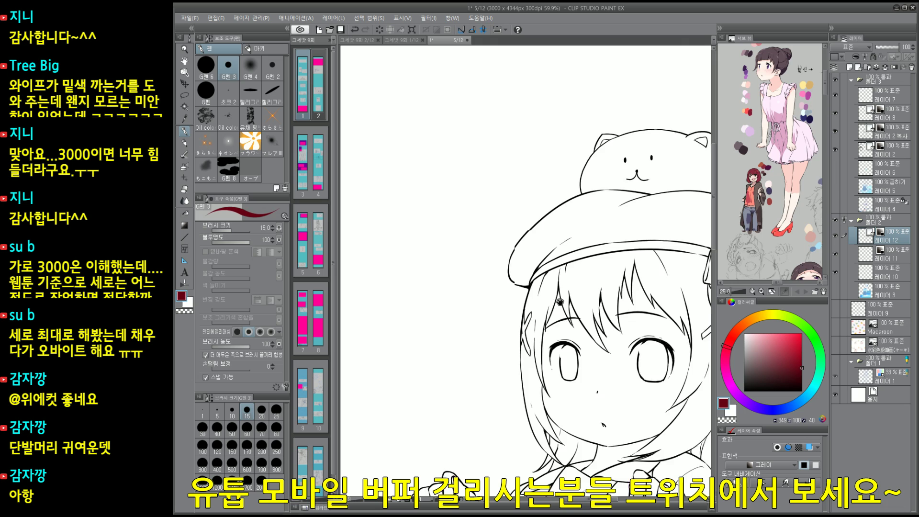
drag(504, 261, 495, 259)
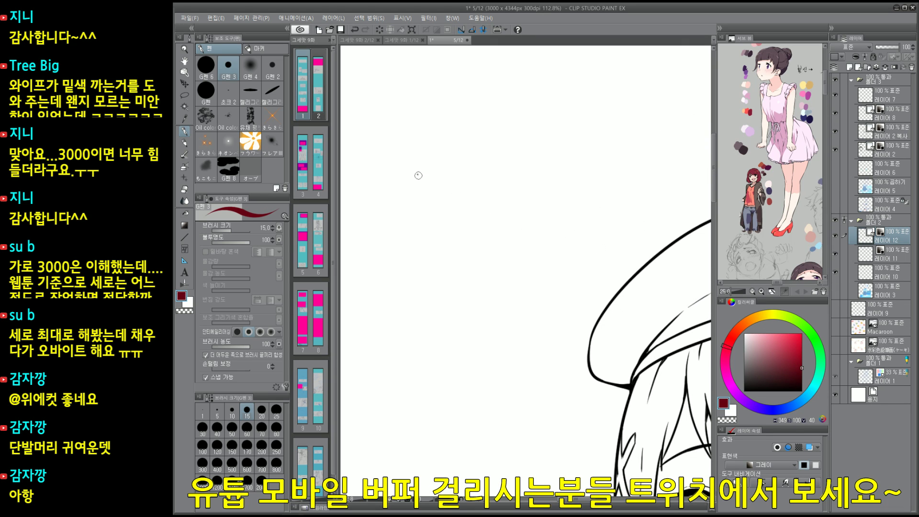
mouse_move(390, 188)
mouse_down()
mouse_move(452, 143)
mouse_move(536, 165)
mouse_move(512, 225)
mouse_up()
mouse_move(409, 157)
mouse_down()
mouse_move(438, 144)
mouse_move(481, 244)
mouse_move(516, 153)
mouse_move(551, 184)
mouse_move(407, 158)
mouse_move(497, 229)
mouse_up()
Step: Draw a second cross-hatched ellipse below the first one on the grey raster layer 레이어 11
drag(499, 334, 521, 268)
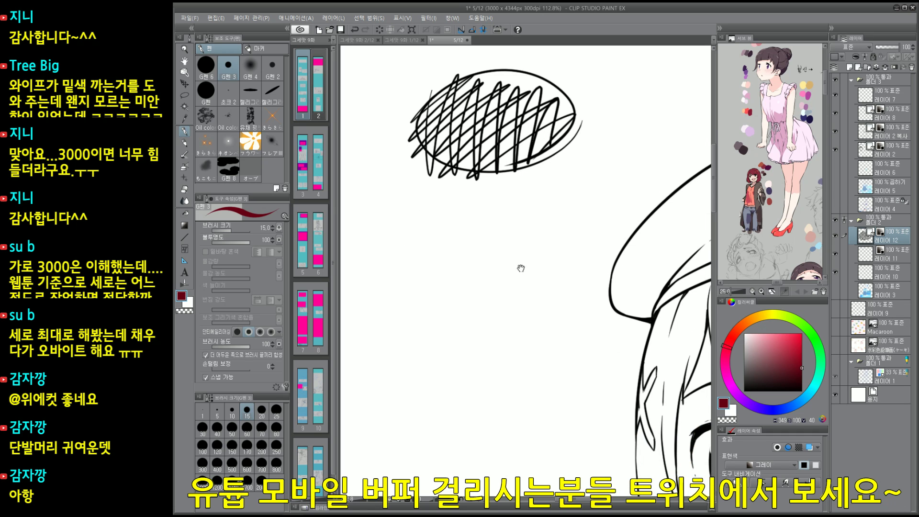
click(901, 259)
mouse_move(407, 248)
mouse_down()
mouse_move(418, 282)
mouse_move(452, 310)
mouse_move(536, 233)
mouse_move(554, 266)
mouse_up()
mouse_move(400, 280)
mouse_down()
mouse_move(473, 221)
mouse_move(546, 239)
mouse_move(530, 298)
mouse_move(517, 212)
mouse_move(481, 329)
mouse_move(501, 352)
mouse_up()
Step: Paint a solid dark red block on the colour layer 레이어 10, in the blank area beside the ellipses
click(838, 268)
key(ctrl+plus)
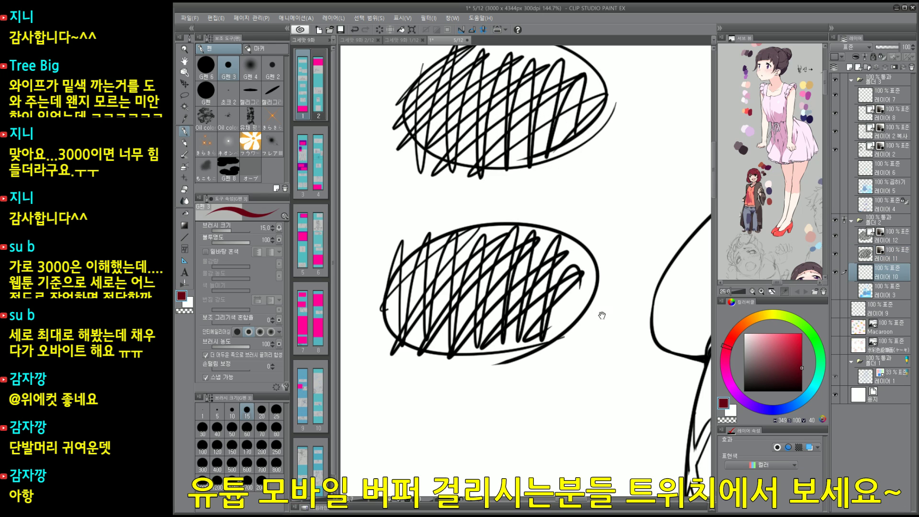
click(802, 359)
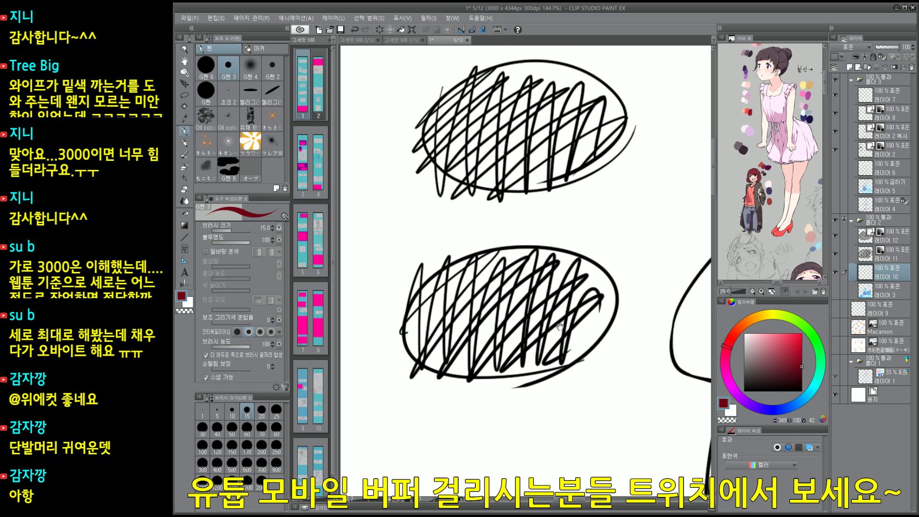
drag(467, 192, 493, 214)
key(g)
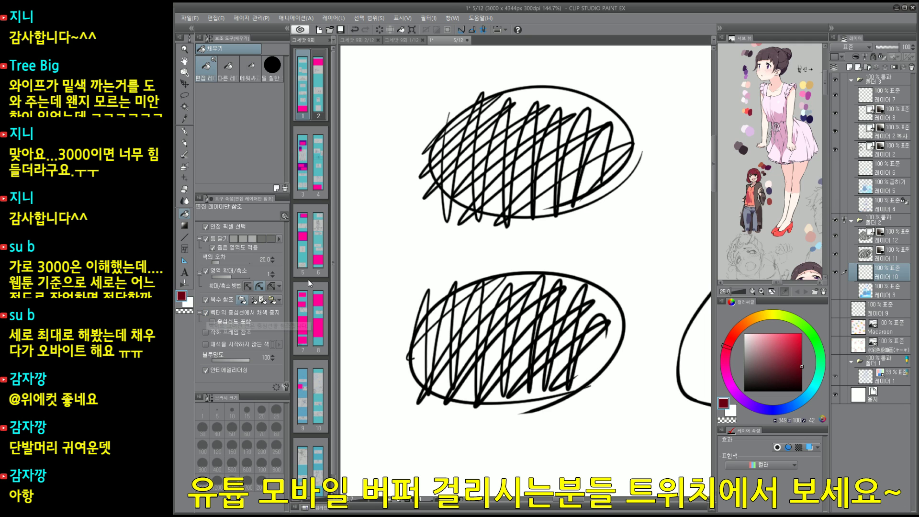
drag(534, 183, 531, 189)
drag(501, 223, 535, 224)
drag(349, 287, 575, 228)
key(p)
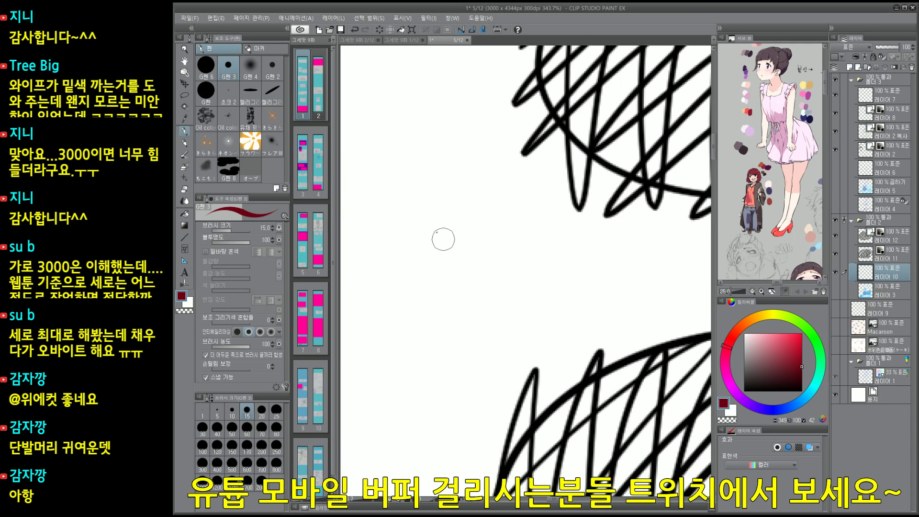
mouse_move(421, 206)
mouse_down()
mouse_move(416, 290)
mouse_move(421, 223)
mouse_move(439, 203)
mouse_move(471, 198)
mouse_move(471, 306)
mouse_move(428, 317)
mouse_move(429, 212)
mouse_move(457, 209)
mouse_move(464, 262)
mouse_move(442, 270)
mouse_move(435, 293)
mouse_move(443, 220)
mouse_move(443, 307)
mouse_move(449, 231)
mouse_up()
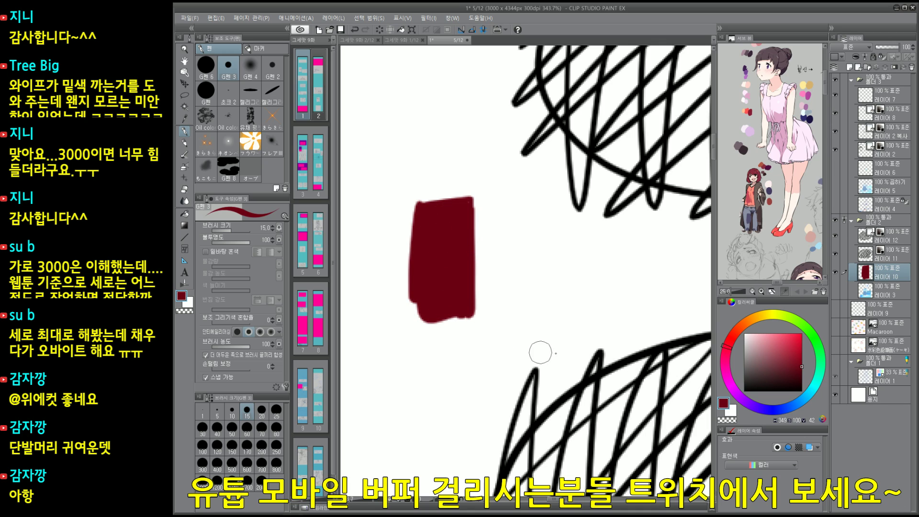
Step: Paint a light cyan block overlapping the dark red one, and clear the contents of 레이어 10
click(754, 317)
click(773, 333)
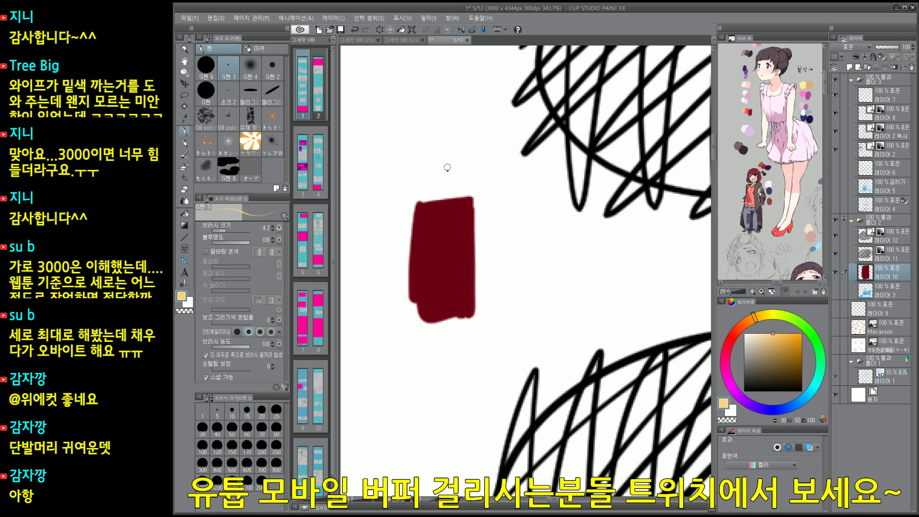
mouse_move(447, 167)
mouse_down()
mouse_move(446, 348)
mouse_move(532, 335)
mouse_move(542, 204)
mouse_up()
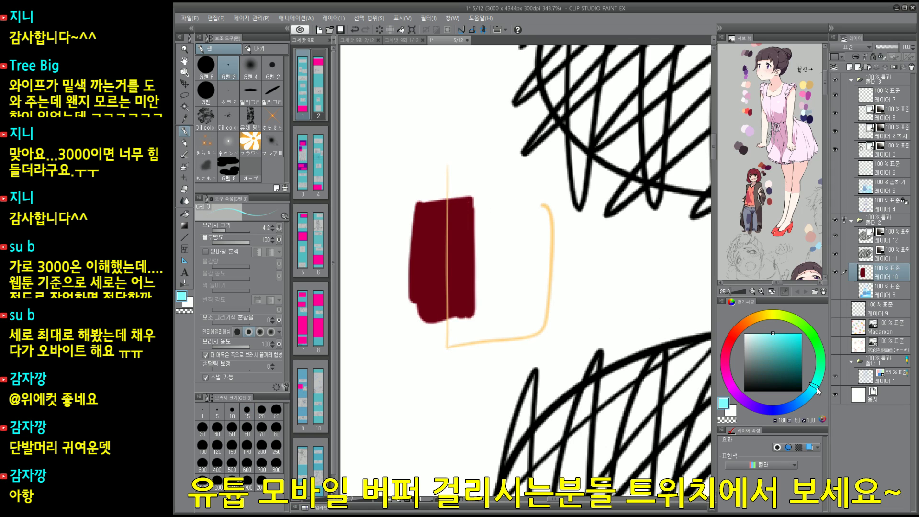
key(ctrl+z)
mouse_move(449, 177)
mouse_down()
mouse_move(448, 347)
mouse_move(465, 350)
mouse_move(522, 321)
mouse_move(524, 183)
mouse_move(463, 174)
mouse_move(452, 205)
mouse_move(451, 185)
mouse_move(461, 211)
mouse_move(463, 178)
mouse_move(458, 317)
mouse_move(477, 184)
mouse_move(517, 205)
mouse_move(512, 282)
mouse_move(492, 215)
mouse_move(497, 333)
mouse_move(457, 304)
mouse_move(473, 337)
mouse_move(481, 342)
mouse_move(535, 299)
mouse_up()
key(bracketright)
scroll(519, 315, down, 3)
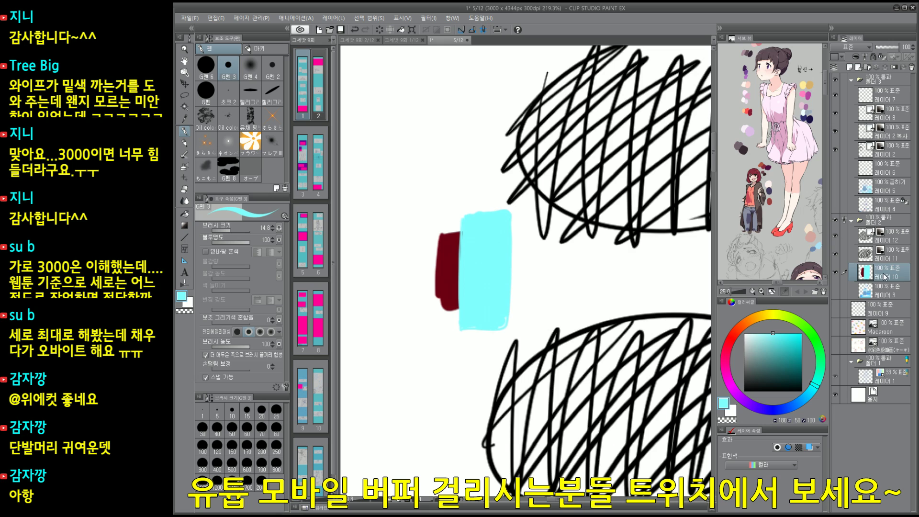
key(Delete)
Step: Bucket-fill a vertical column of cells in the upper ellipse's hatching with dark red on 레이어 10
drag(761, 263, 670, 291)
key(g)
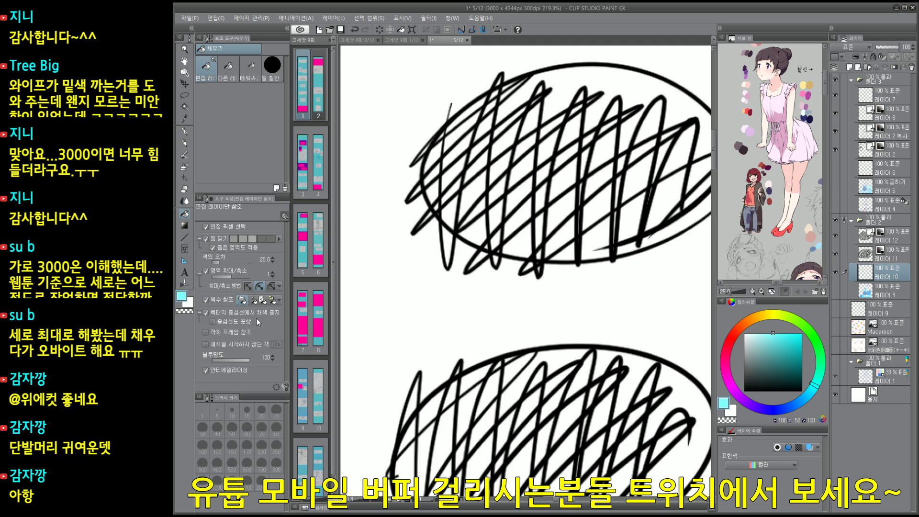
click(730, 338)
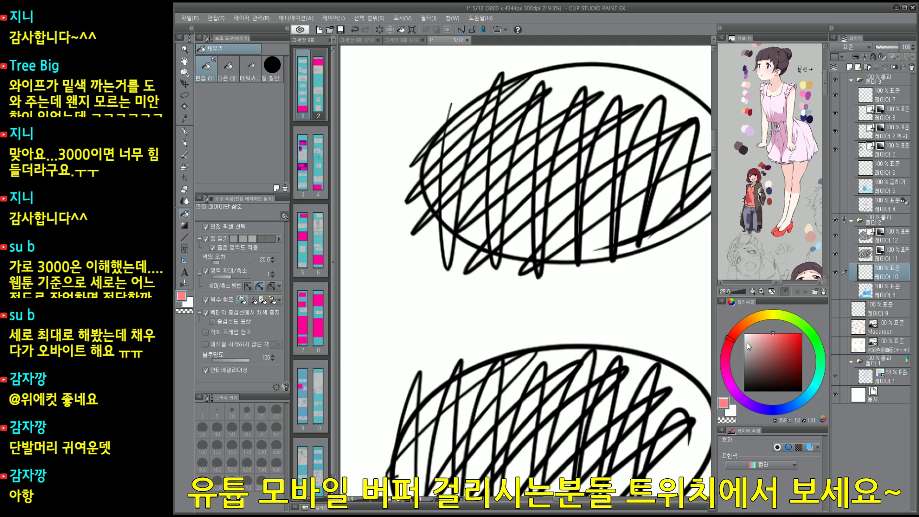
click(573, 252)
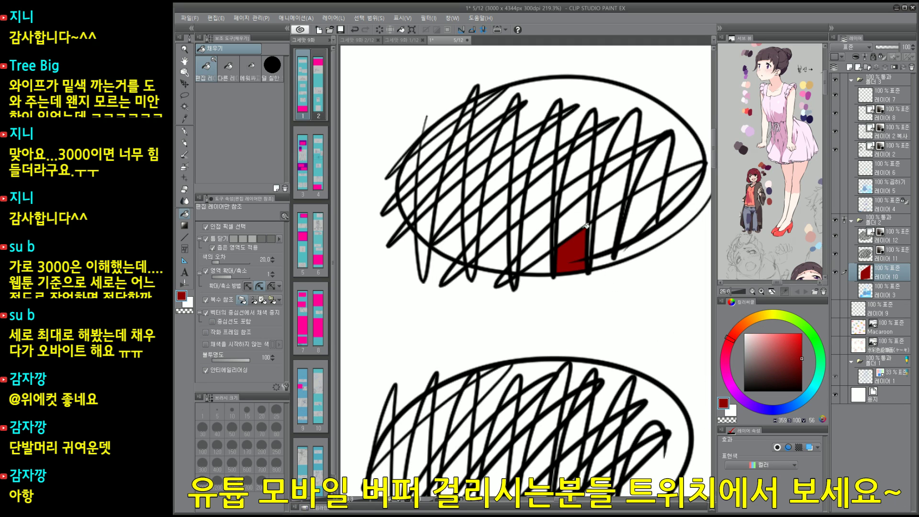
click(574, 218)
scroll(596, 169, up, 4)
click(591, 196)
click(582, 154)
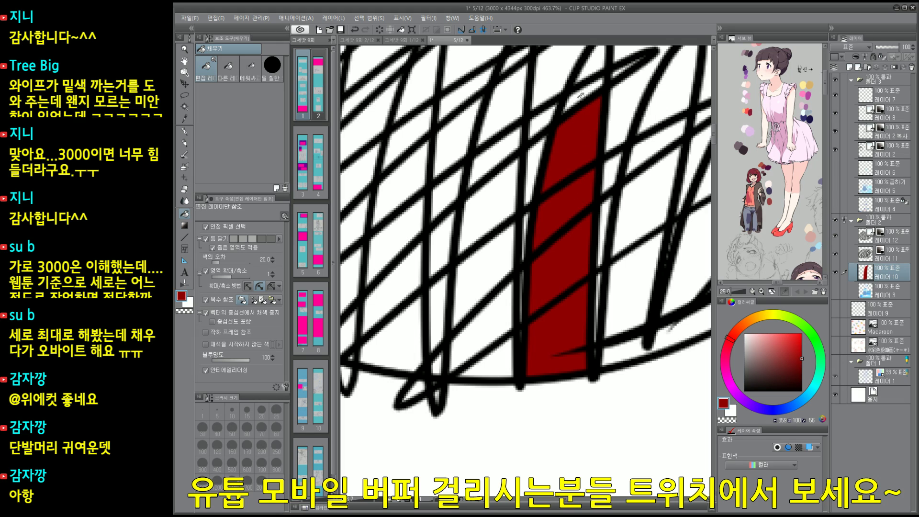
Step: Fill the neighbouring hatching cells above and to the left of the dark red column with the same colour
click(582, 96)
click(541, 122)
click(555, 72)
click(510, 99)
click(501, 147)
click(488, 187)
click(452, 180)
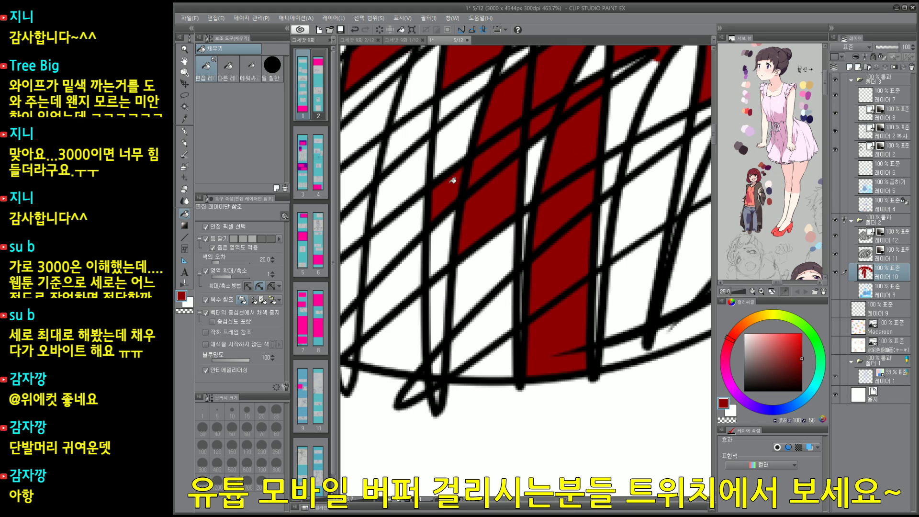
click(460, 123)
click(462, 94)
click(411, 126)
click(411, 171)
click(406, 225)
click(435, 233)
click(417, 258)
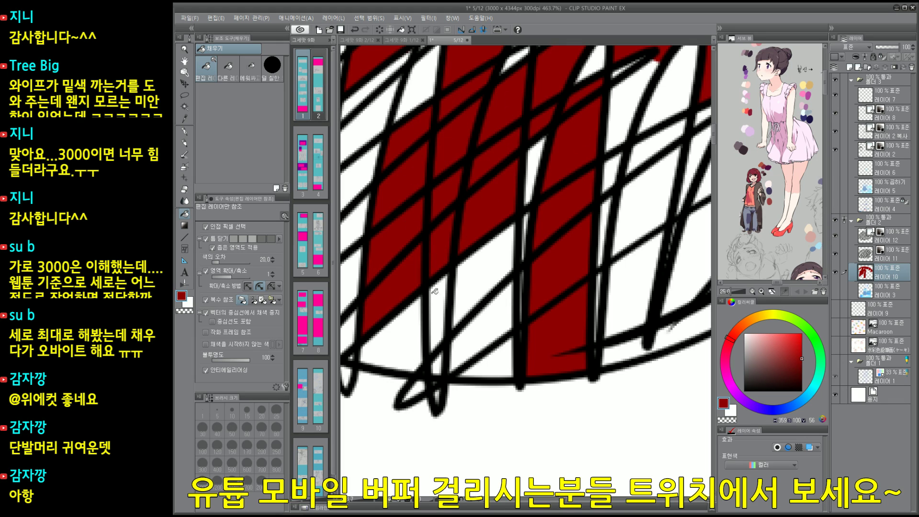
click(435, 291)
click(410, 330)
click(472, 332)
click(483, 285)
Step: Fill several central cells of the lower ellipse's hatching with dark red and examine the fill edges up close
drag(548, 291, 505, 292)
mouse_move(529, 350)
mouse_down()
mouse_move(531, 241)
mouse_move(553, 124)
mouse_up()
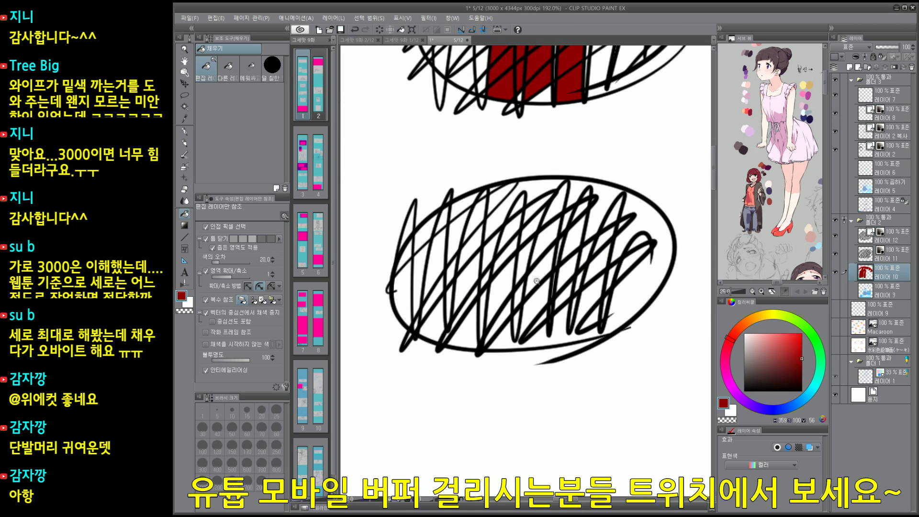
mouse_move(551, 286)
mouse_down()
mouse_move(579, 285)
mouse_move(576, 244)
mouse_up()
click(545, 259)
click(561, 177)
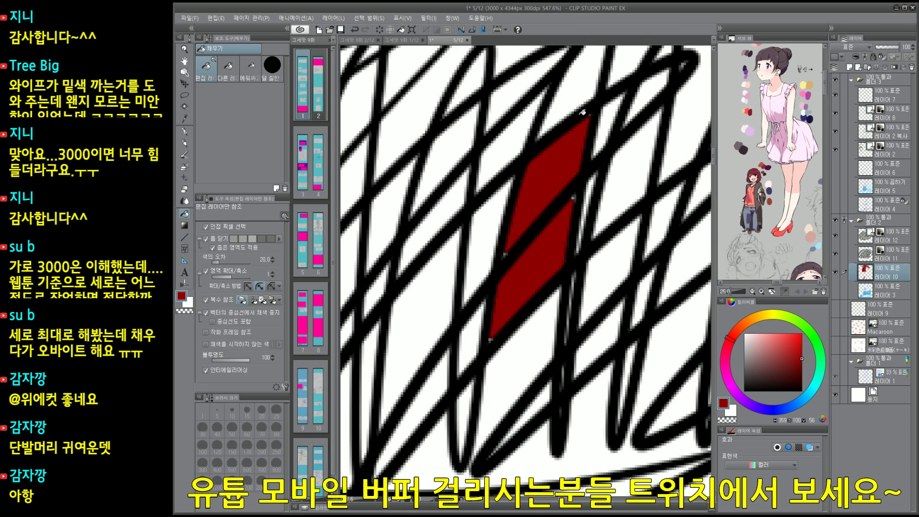
click(579, 104)
click(508, 154)
click(490, 226)
scroll(490, 227, down, 5)
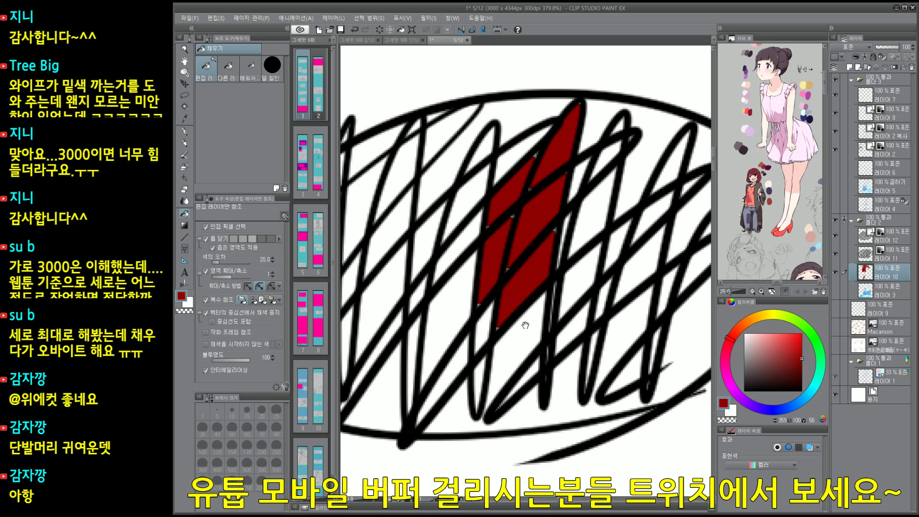
scroll(479, 263, up, 5)
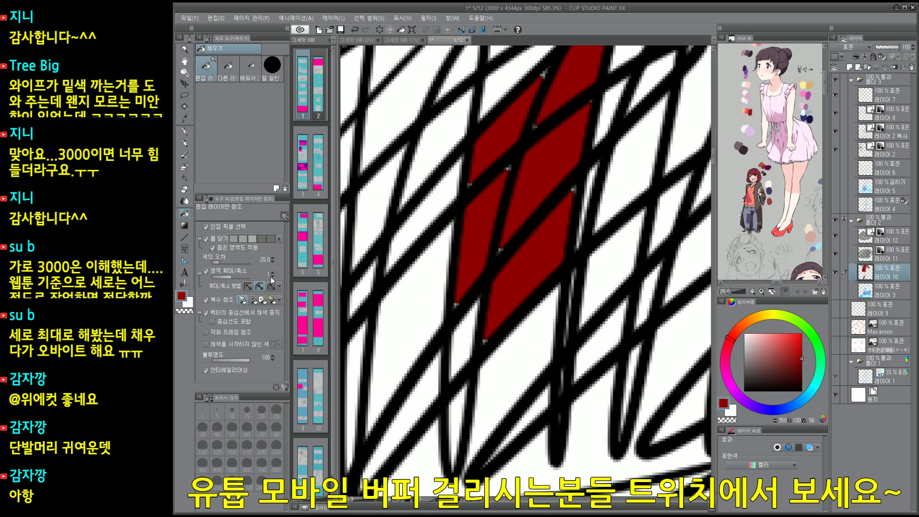
Step: Undo the lower ellipse's fills and refill a central cell in dark red with the fill's area scaling set to 0
click(272, 276)
key(ctrl+z)
key(ctrl+z)
key(ctrl+z)
key(ctrl+z)
key(ctrl+z)
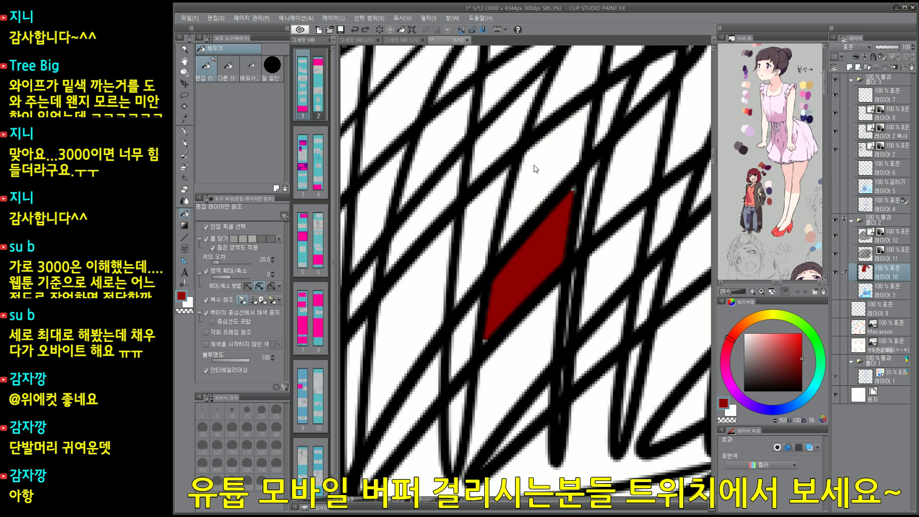
click(547, 261)
scroll(545, 258, up, 3)
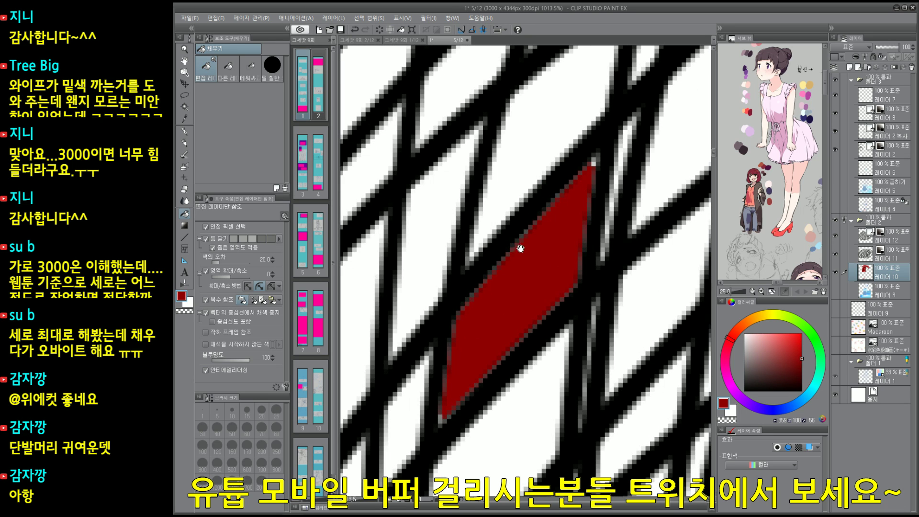
Step: Fill the hatching cell above the dark red one with the same colour and examine the line between them up close
click(532, 169)
scroll(533, 169, down, 2)
scroll(502, 201, up, 3)
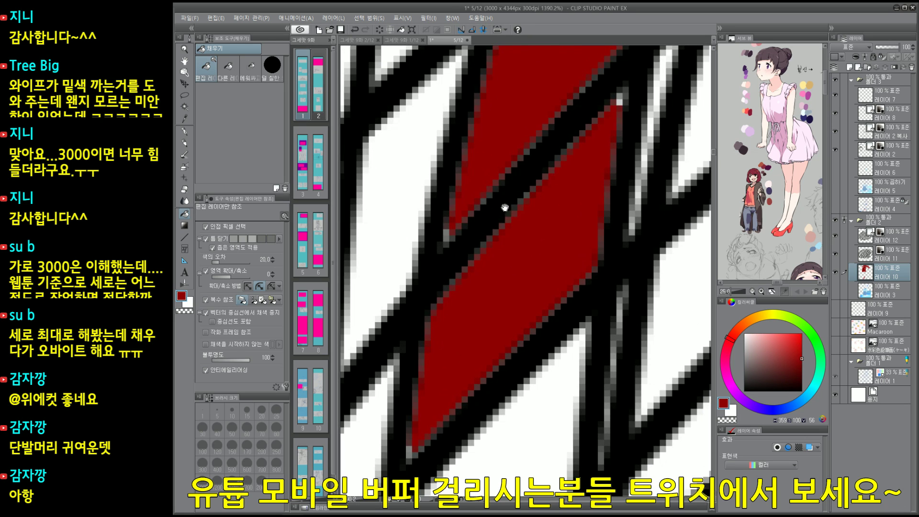
Step: Try covering the line between the two fills with dark red G-pen strokes, and undo both the strokes and the fills
key(p)
mouse_move(503, 238)
mouse_down()
mouse_move(507, 208)
mouse_move(517, 224)
mouse_move(506, 198)
mouse_move(477, 235)
mouse_move(542, 159)
mouse_up()
key(ctrl+z)
drag(514, 236, 523, 190)
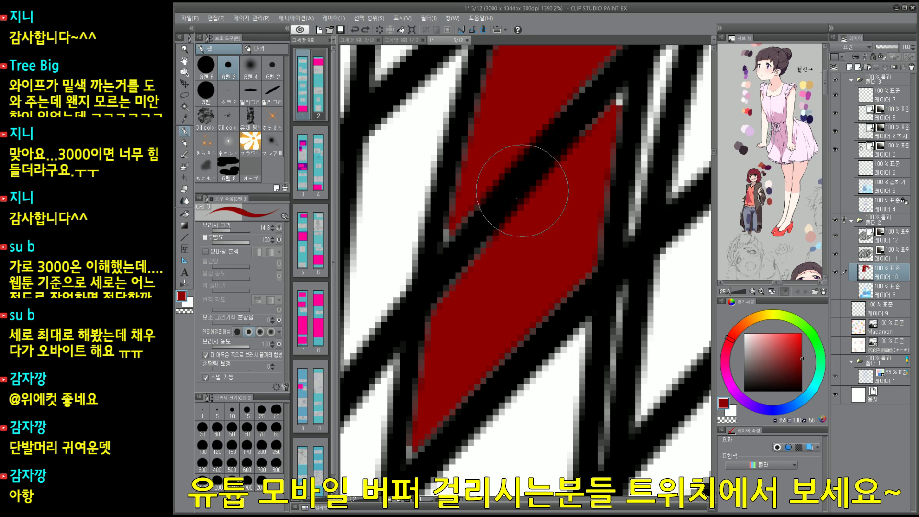
key(ctrl+z)
drag(514, 227, 519, 188)
key(ctrl+z)
mouse_move(510, 224)
mouse_down()
mouse_move(542, 142)
mouse_move(513, 219)
mouse_up()
key(ctrl+z)
key(ctrl+z)
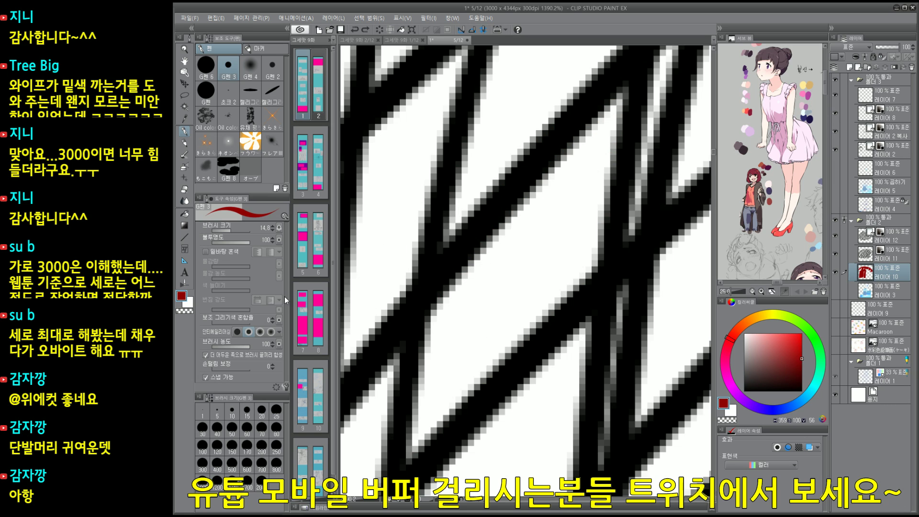
Step: With the fill's area scaling at 1, bucket-fill a central column of cells in the lower ellipse's hatching with dark red
key(g)
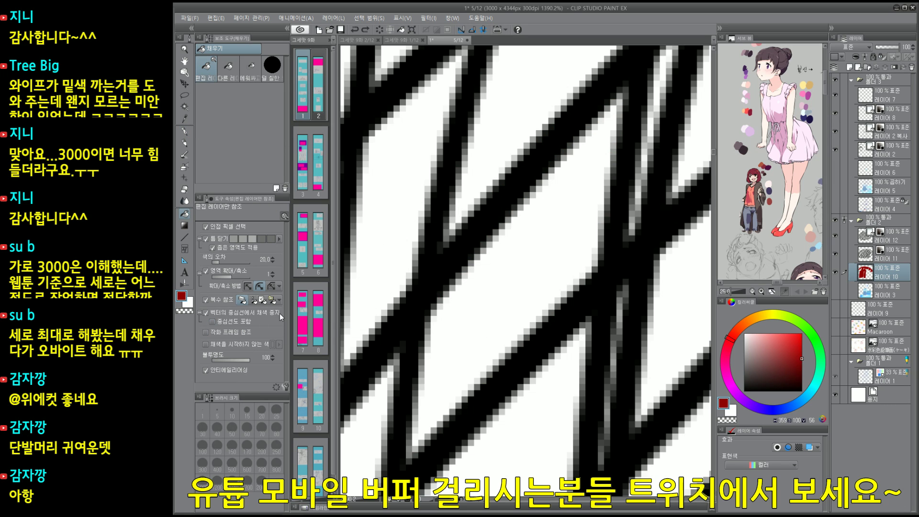
scroll(504, 316, down, 3)
click(523, 286)
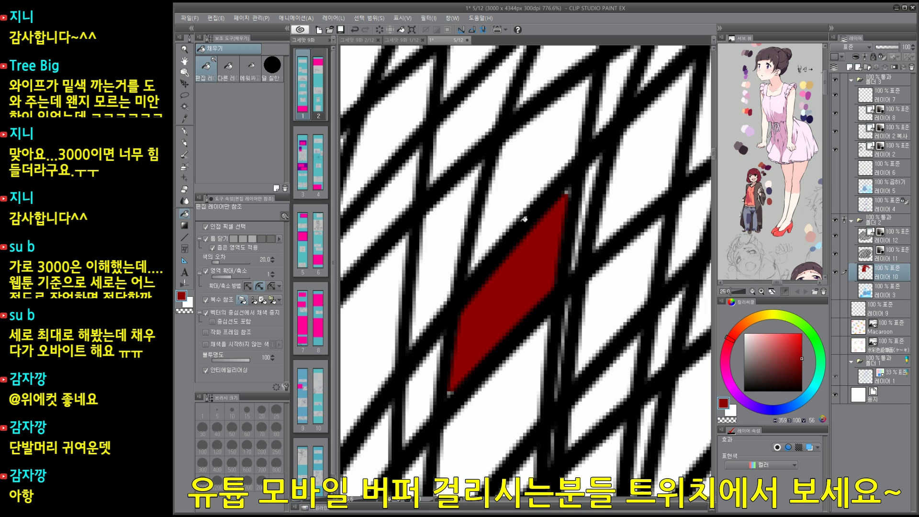
click(511, 176)
click(443, 242)
scroll(507, 265, down, 3)
drag(506, 289, 511, 217)
click(487, 253)
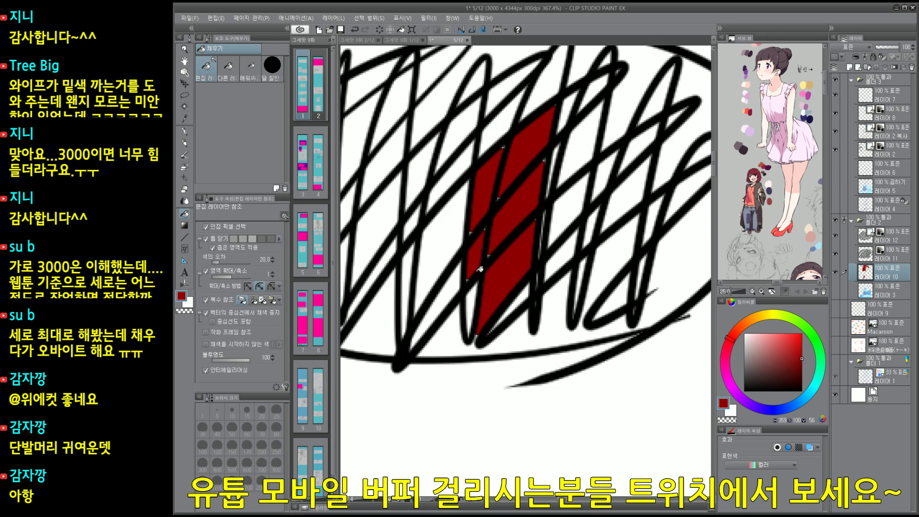
Step: Fill the hatching column left of the dark red cells, from the ellipse's bottom edge up to its upper cells
click(474, 297)
click(453, 291)
click(456, 337)
click(450, 273)
click(450, 176)
click(458, 134)
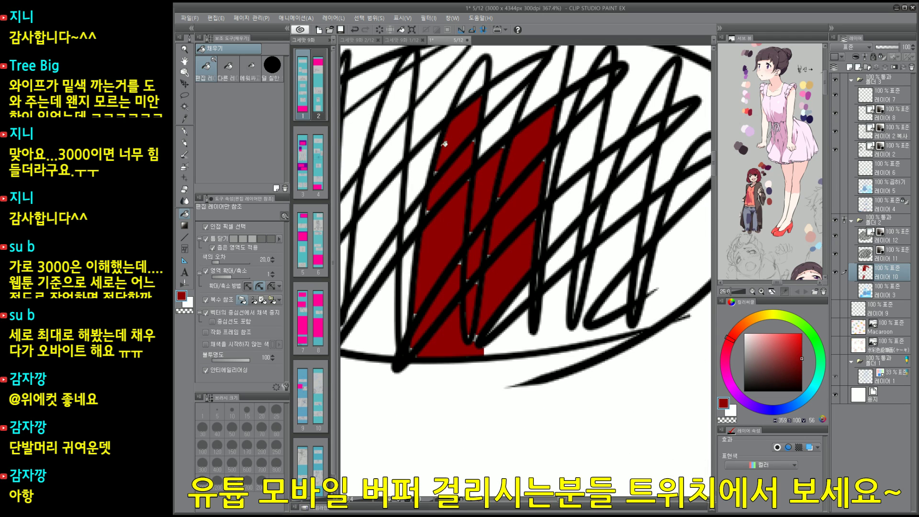
Step: Extend the dark red fill into the hatching cells further left in the lower ellipse and examine the leftover gaps
click(421, 172)
click(411, 225)
click(411, 266)
click(400, 254)
click(383, 219)
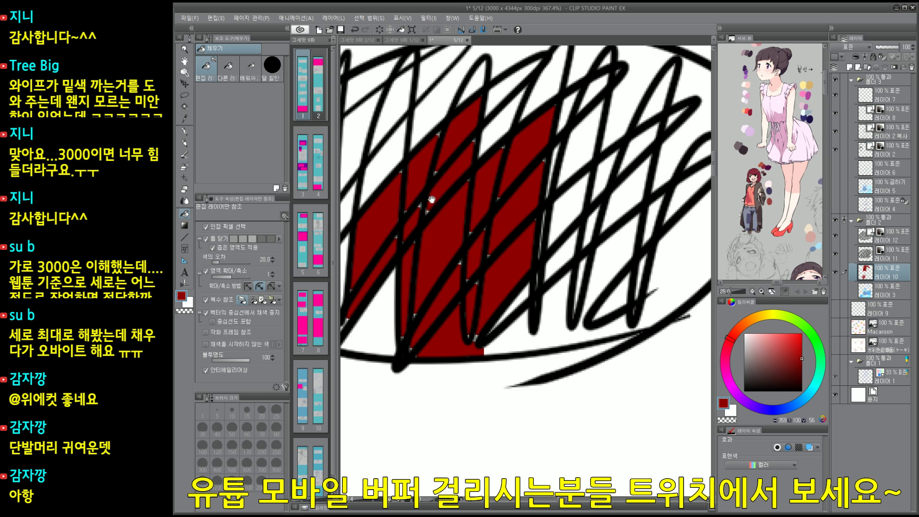
scroll(526, 240, down, 2)
scroll(565, 248, up, 2)
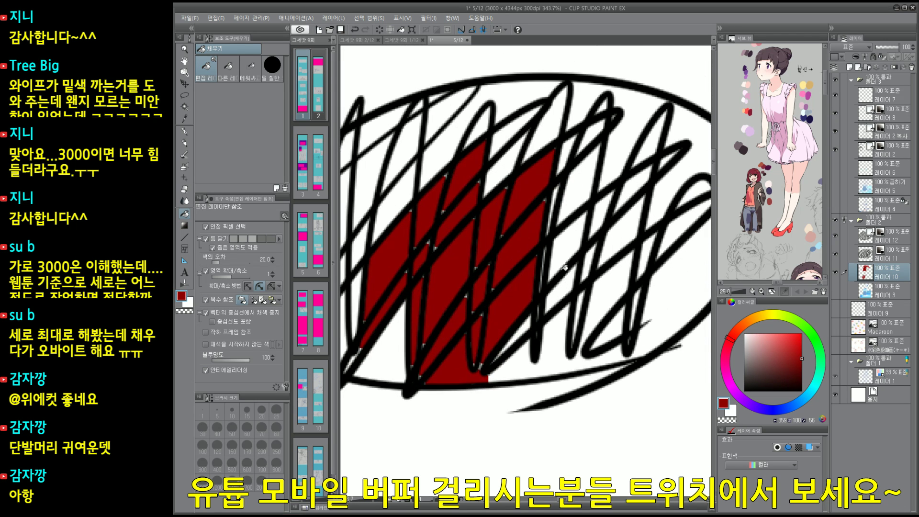
Step: Handwrite the label 벡터 beside the upper ellipse with the pen on 레이어 12
scroll(550, 287, down, 3)
drag(543, 173, 532, 353)
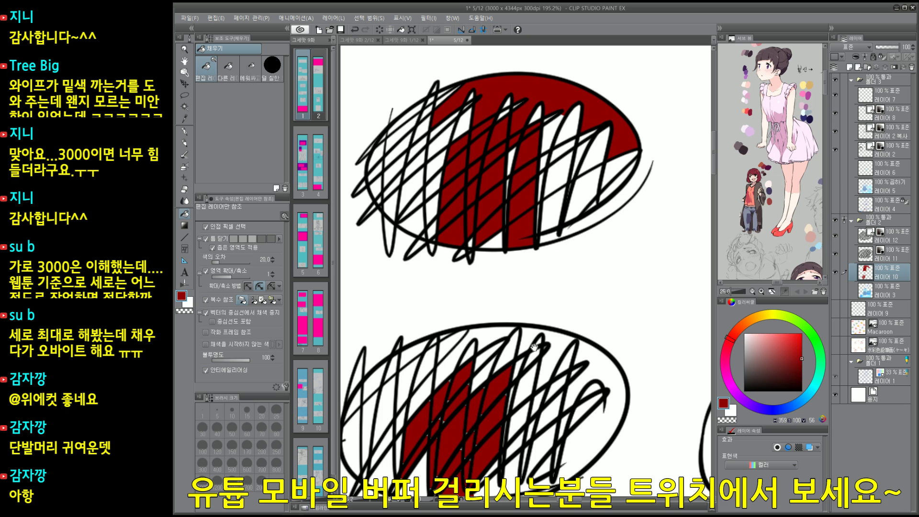
drag(534, 356, 529, 322)
click(893, 239)
key(p)
mouse_move(619, 177)
mouse_down()
mouse_move(639, 205)
mouse_move(653, 198)
mouse_move(647, 209)
mouse_move(672, 177)
mouse_up()
mouse_move(664, 179)
mouse_down()
mouse_move(662, 196)
mouse_move(680, 221)
mouse_up()
drag(680, 221, 637, 121)
Step: Handwrite the label 레스터 beside the lower ellipse, undoing the first attempt and rewriting it
mouse_move(563, 321)
mouse_down()
mouse_move(556, 339)
mouse_move(587, 338)
mouse_up()
drag(574, 342, 605, 339)
drag(605, 324, 622, 313)
key(ctrl+z)
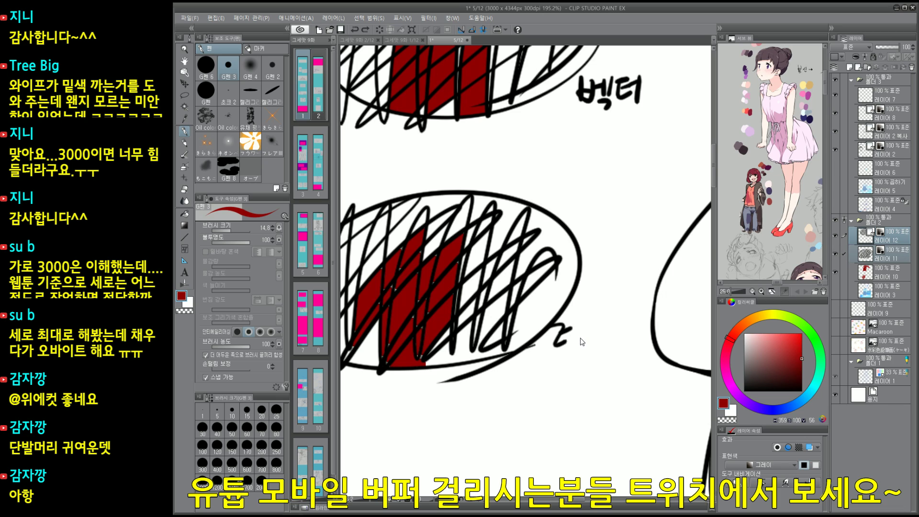
key(ctrl+z)
drag(563, 338, 598, 343)
drag(582, 346, 614, 342)
drag(620, 330, 624, 343)
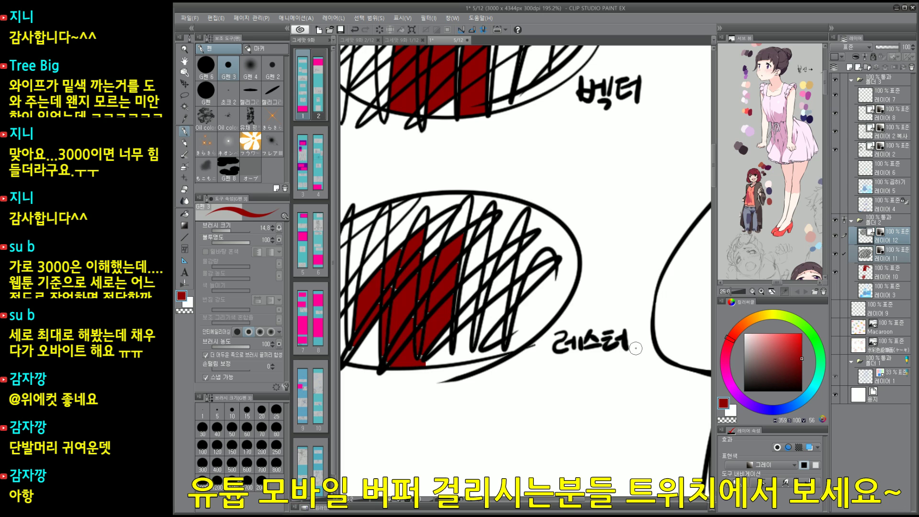
Step: Make 레이어 10 active and switch to the 덜 칠한 부분에 칠하기 fill sub tool
click(894, 260)
click(889, 270)
drag(471, 279, 549, 327)
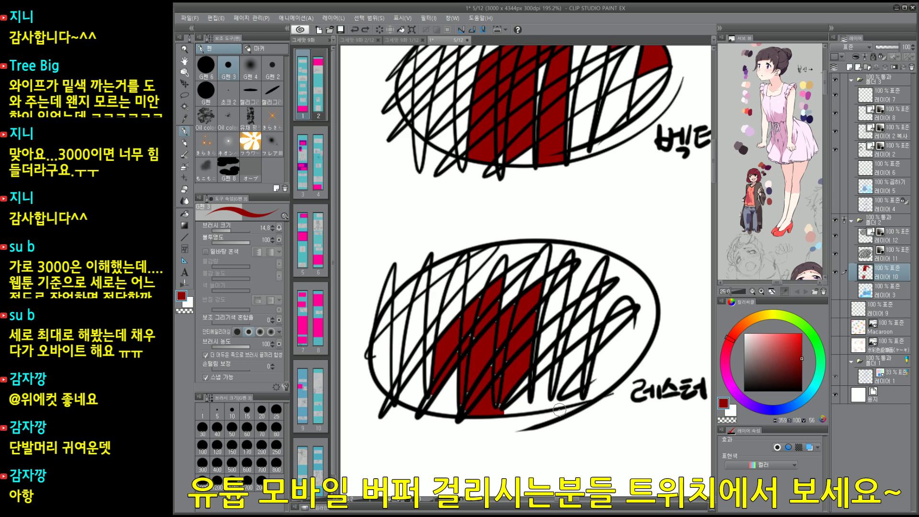
key(g)
key(g)
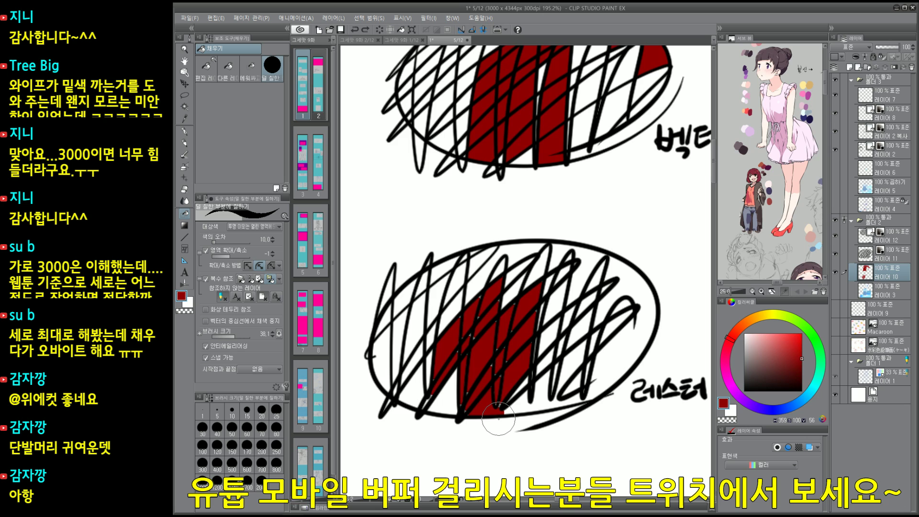
scroll(498, 417, up, 3)
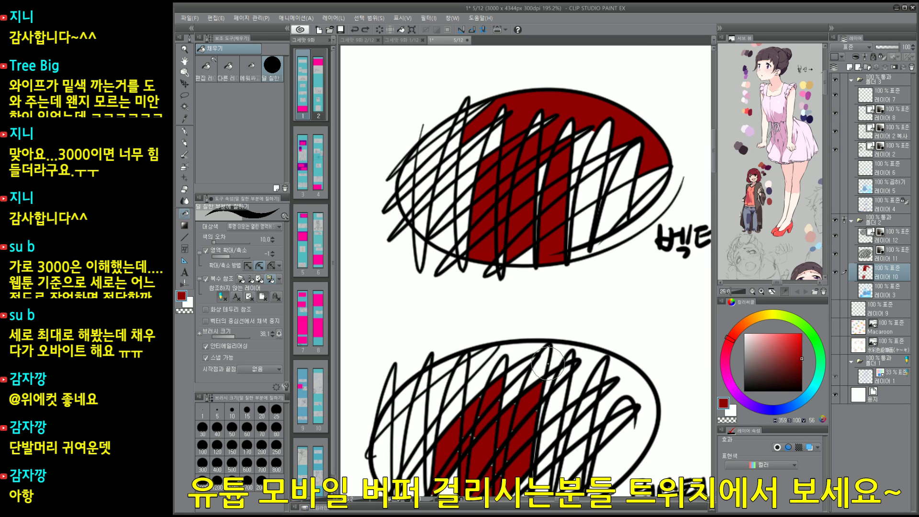
scroll(545, 356, down, 2)
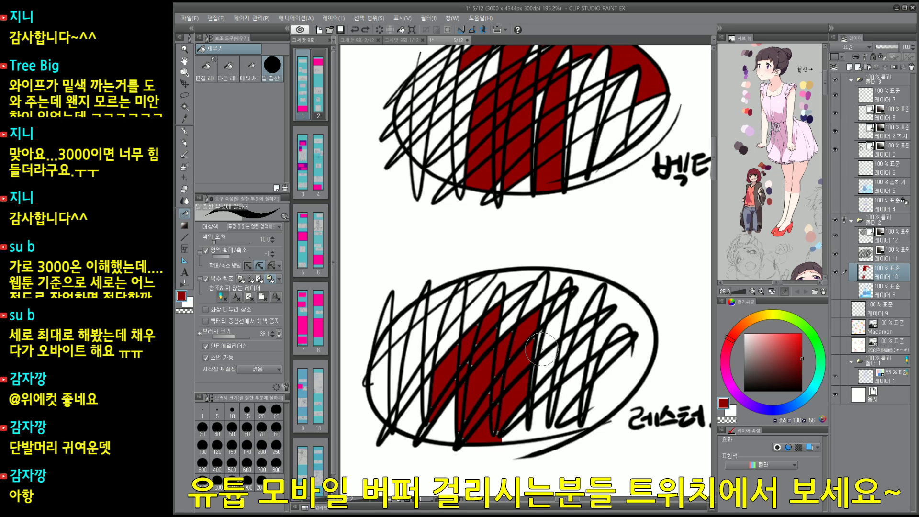
drag(541, 349, 547, 353)
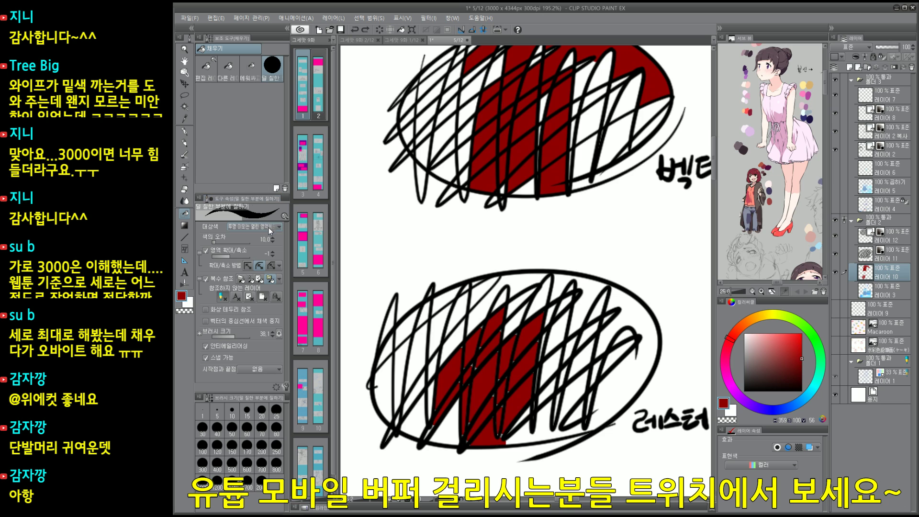
scroll(448, 329, down, 3)
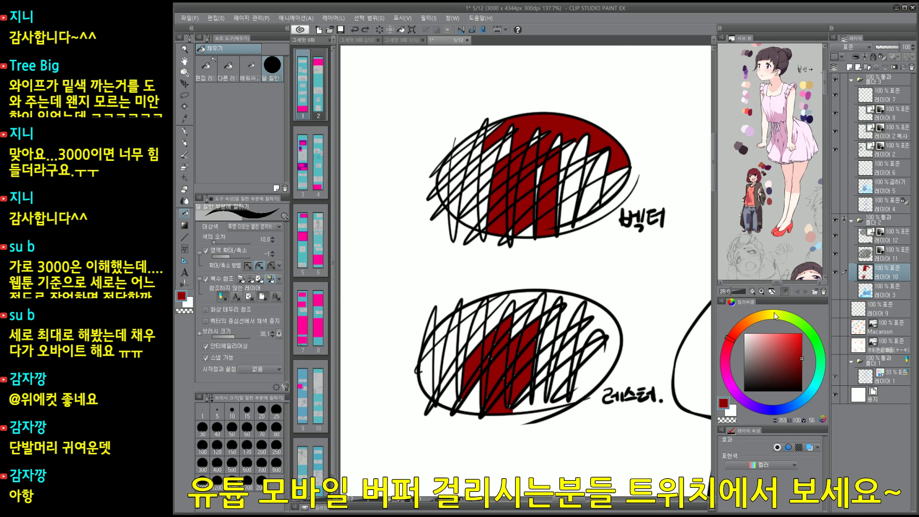
scroll(577, 421, up, 3)
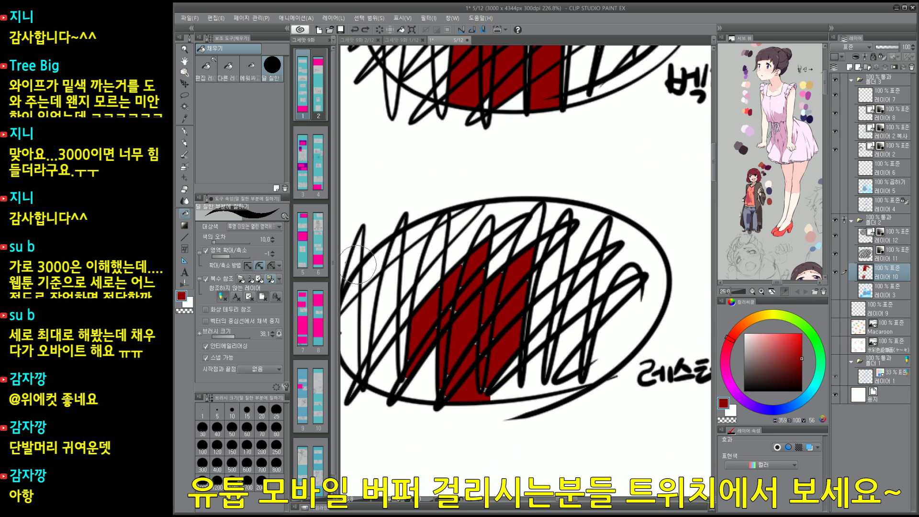
Step: Set 대상색 to 모든 색 대상 and multiple referencing to all layers, and brush over the lower ellipse's filled hatching
click(271, 226)
click(264, 236)
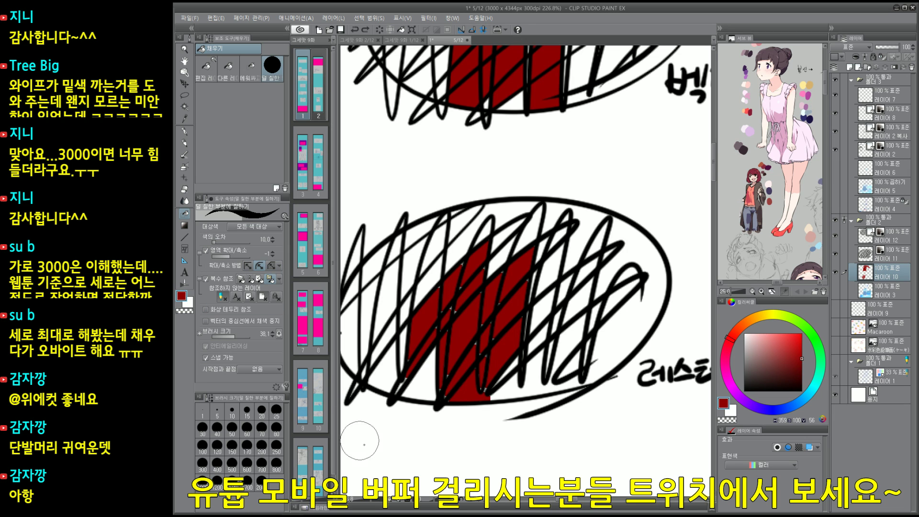
scroll(457, 383, up, 2)
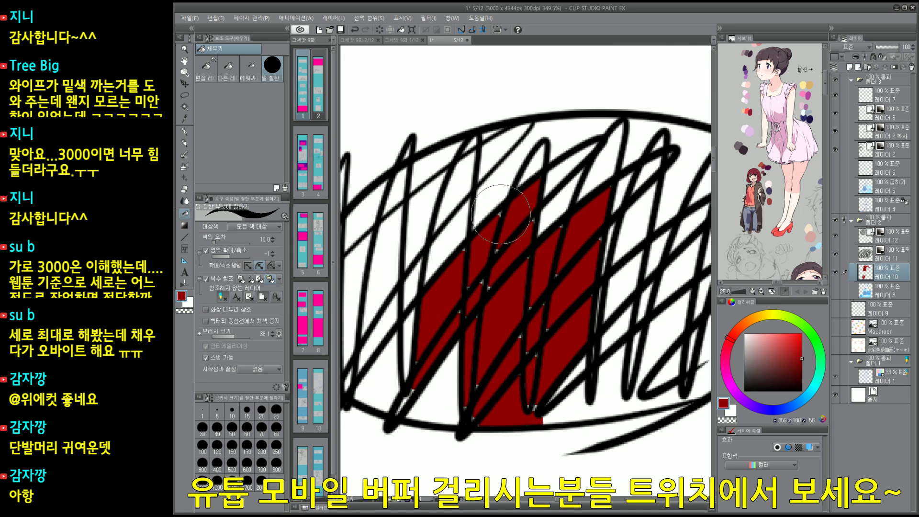
scroll(500, 214, up, 4)
mouse_move(510, 223)
mouse_down()
mouse_move(536, 190)
mouse_move(472, 266)
mouse_move(502, 164)
mouse_up()
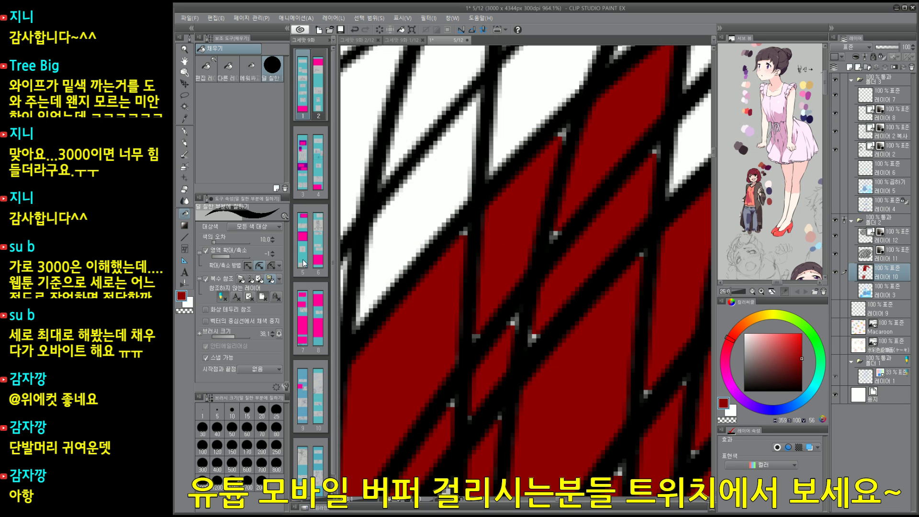
click(243, 279)
mouse_move(531, 211)
mouse_down()
mouse_move(452, 277)
mouse_move(459, 350)
mouse_up()
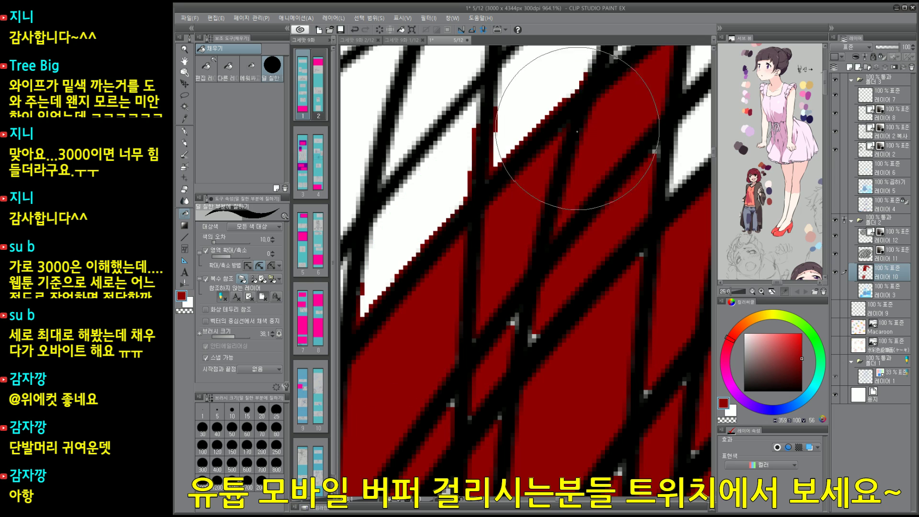
Step: Set the brush size to 5 and brush along the unfilled hatching lines beside the dark red area
mouse_move(382, 168)
mouse_down()
mouse_move(421, 316)
mouse_move(448, 324)
mouse_up()
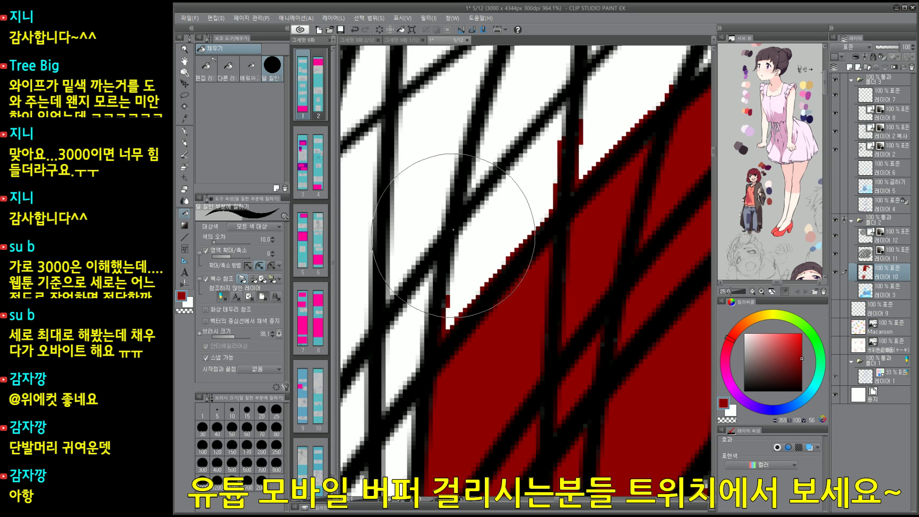
click(217, 411)
mouse_move(441, 231)
mouse_down()
mouse_move(455, 146)
mouse_move(450, 173)
mouse_up()
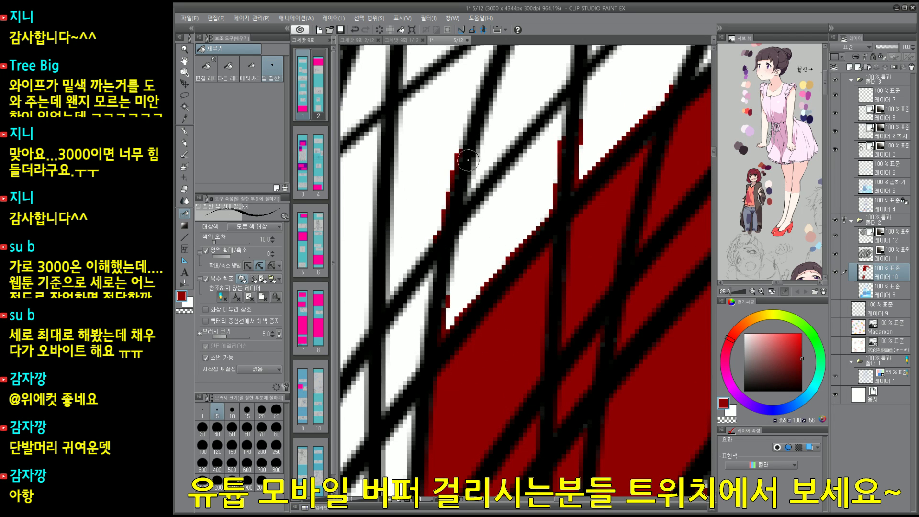
mouse_move(442, 233)
mouse_down()
mouse_move(446, 180)
mouse_move(477, 99)
mouse_up()
drag(441, 255, 507, 181)
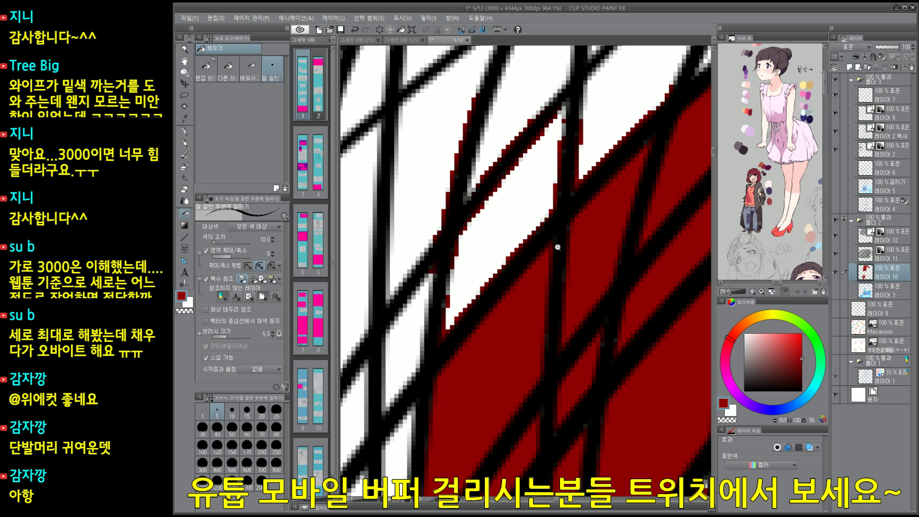
Step: Brush across the lower ellipse's hatching with a much larger fill brush and examine the spill along the line edges
scroll(507, 180, down, 5)
drag(574, 191, 466, 258)
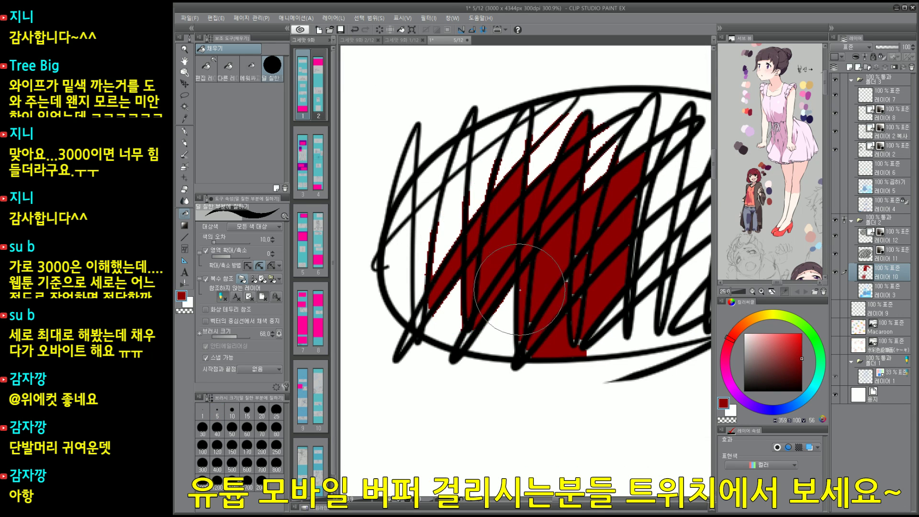
scroll(492, 242, up, 3)
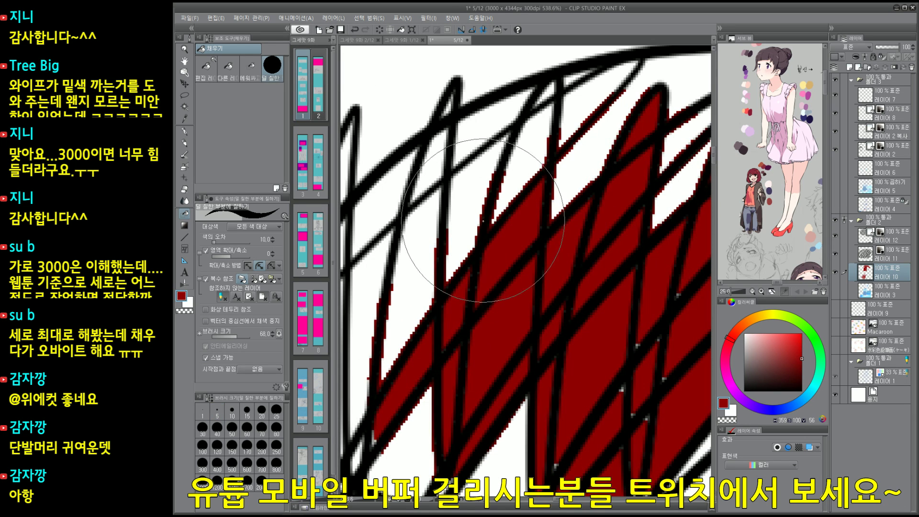
Step: Undo the leftover-area brush strokes on the lower ellipse, back to the plain bucket fills
key(p)
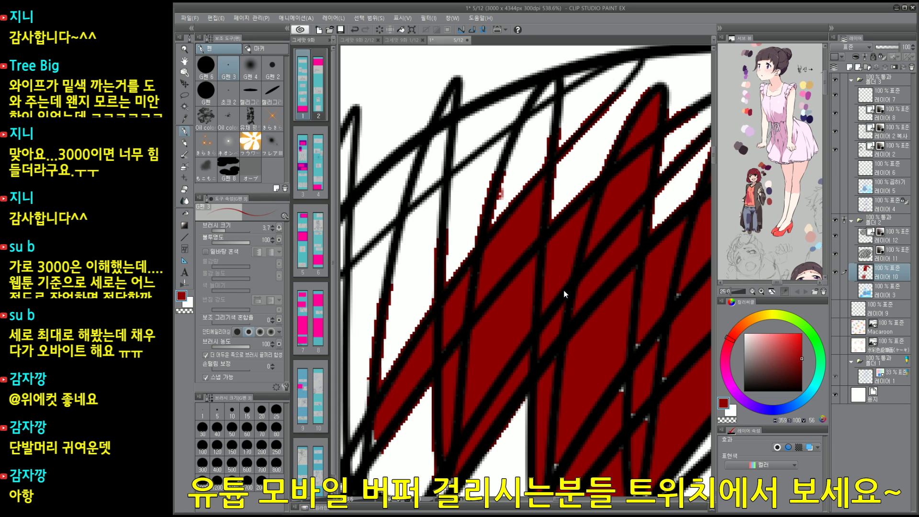
key(ctrl+z)
key(ctrl+z)
key(ctrl+z)
key(ctrl+z)
key(ctrl+z)
key(ctrl+z)
key(ctrl+z)
key(ctrl+z)
key(ctrl+z)
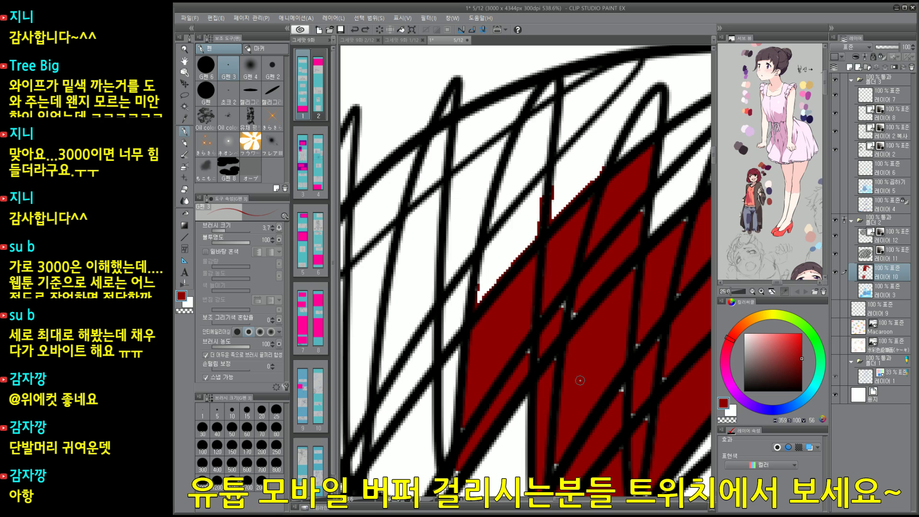
drag(488, 314, 480, 303)
Step: With 덜 칠한 부분에 칠하기, set 대상색 to 투명 부분만 and area scaling to 1, and brush over the upper-left hatching cells
key(g)
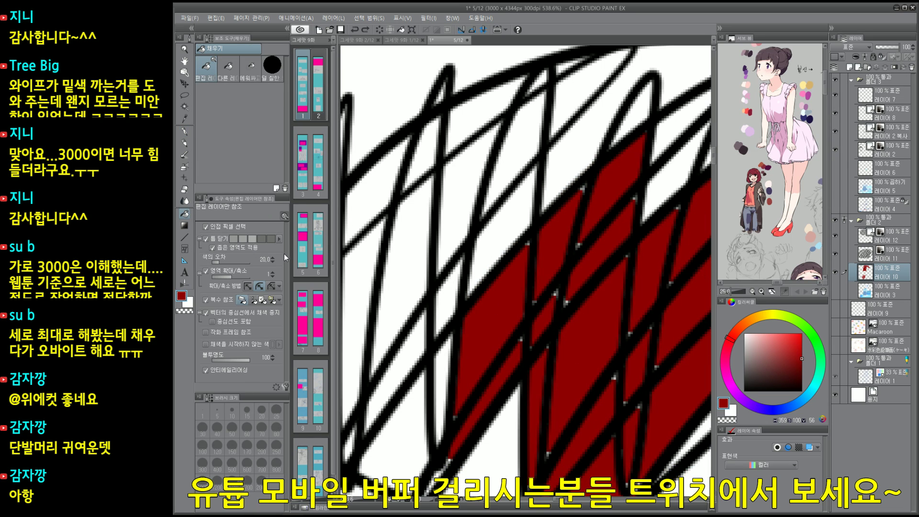
click(272, 65)
click(272, 227)
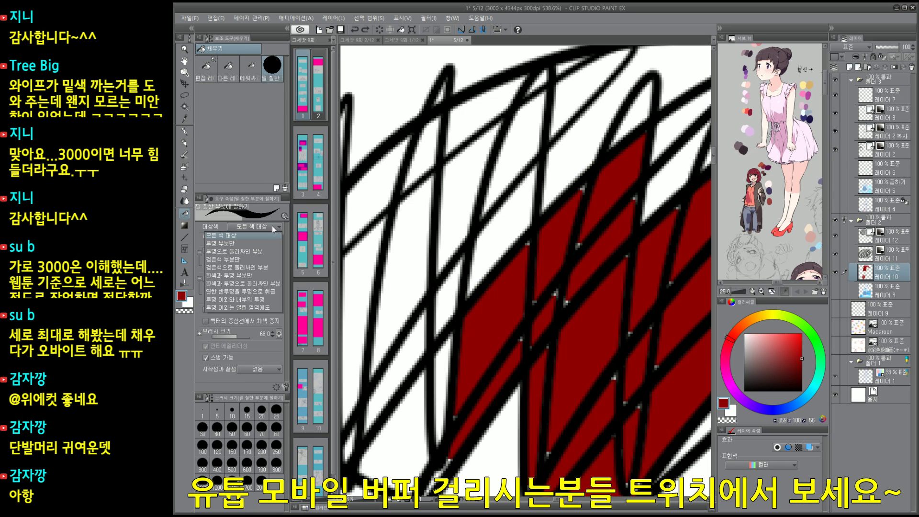
click(254, 243)
mouse_move(460, 222)
mouse_down()
mouse_move(481, 273)
mouse_move(480, 301)
mouse_move(545, 201)
mouse_move(481, 288)
mouse_move(447, 299)
mouse_move(502, 267)
mouse_up()
click(272, 252)
mouse_move(551, 217)
mouse_down()
mouse_move(502, 261)
mouse_move(536, 196)
mouse_move(526, 187)
mouse_up()
mouse_move(503, 143)
mouse_down()
mouse_move(531, 126)
mouse_move(521, 170)
mouse_up()
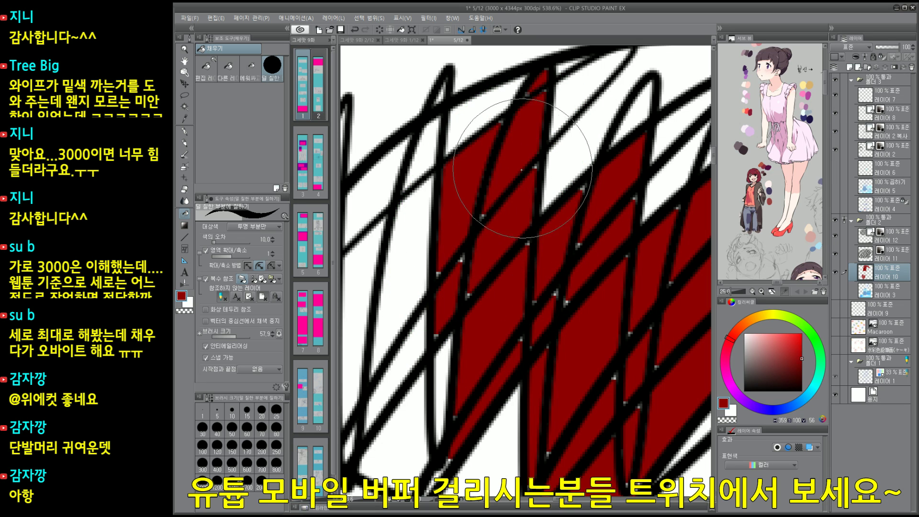
Step: Reduce the brush size to 2.3 and dab over small leftover gaps at the hatching line crossings
drag(443, 275, 445, 277)
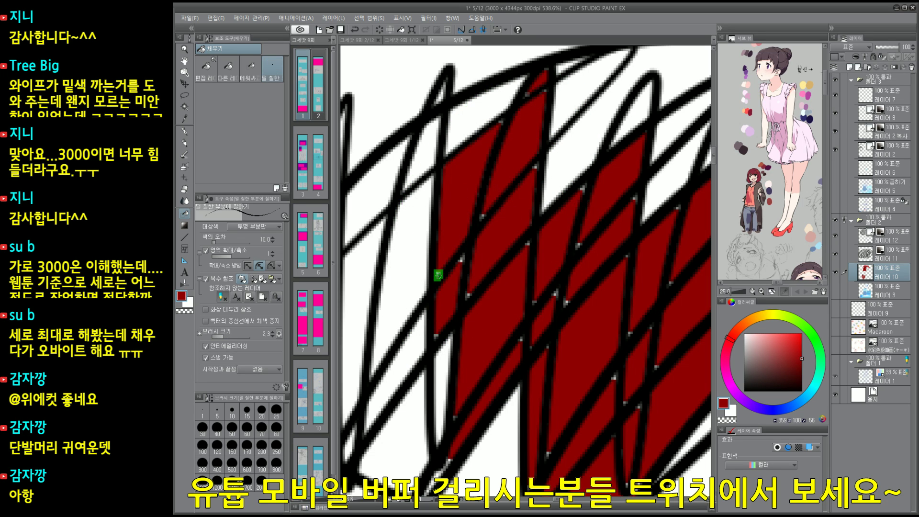
drag(536, 164, 534, 168)
scroll(521, 311, down, 2)
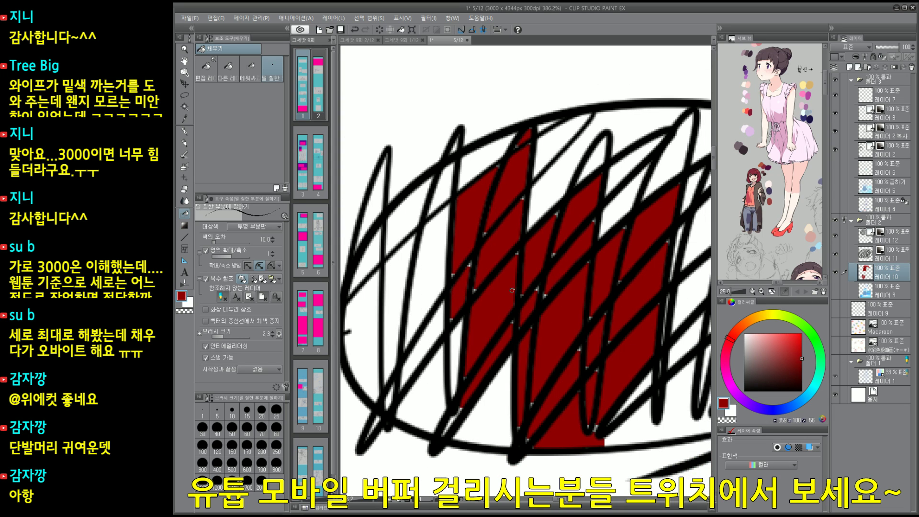
Step: Set the leftover-area brush's 대상색 to 투명 이외는 열린 영역에도 and lower the area scaling value
click(279, 227)
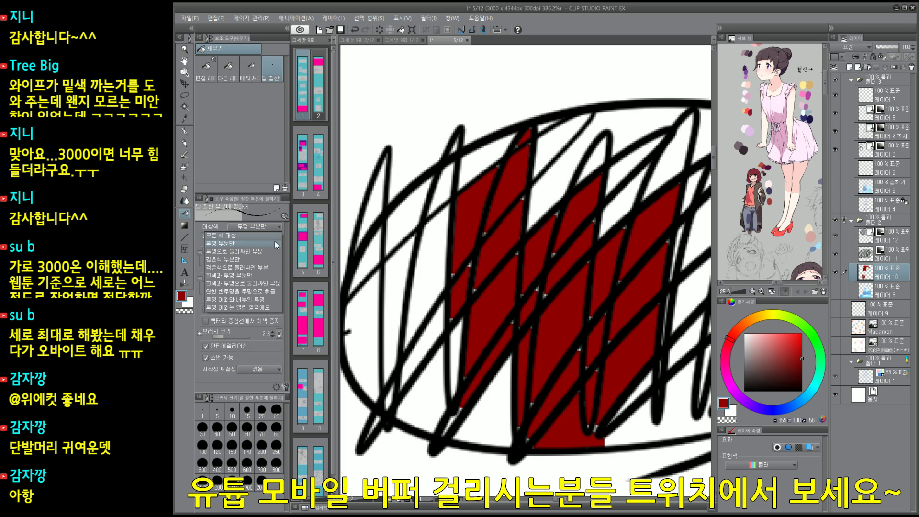
click(271, 308)
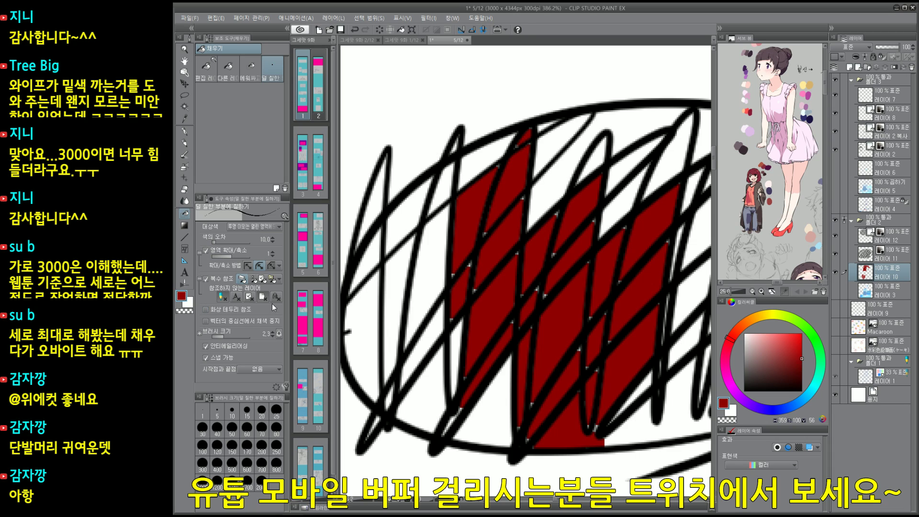
click(273, 256)
scroll(537, 299, down, 6)
Step: Enlarge the fill brush to 69.8, brush over the raster ellipse's hatching, and examine the filled cells with a smaller brush
drag(530, 298, 547, 303)
drag(541, 304, 536, 290)
mouse_move(493, 253)
mouse_down()
mouse_move(576, 162)
mouse_move(426, 330)
mouse_up()
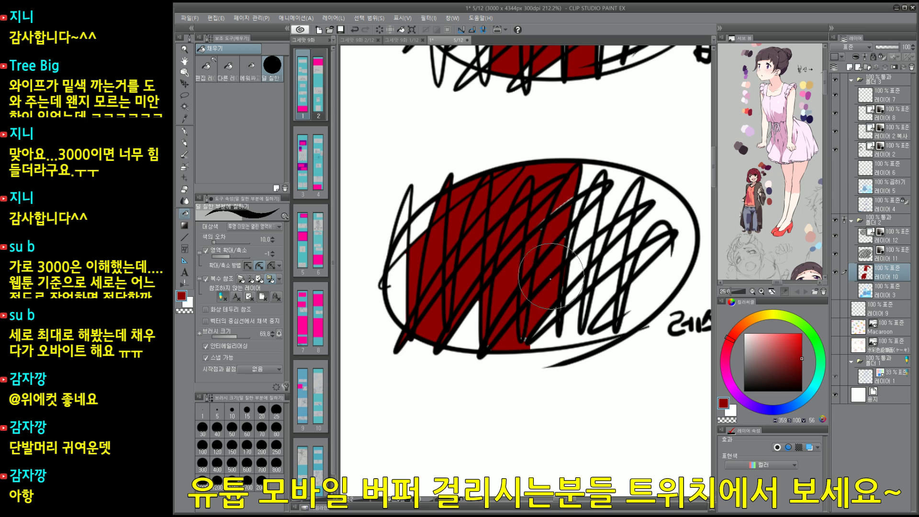
mouse_move(537, 364)
mouse_down()
mouse_move(564, 268)
mouse_move(479, 383)
mouse_up()
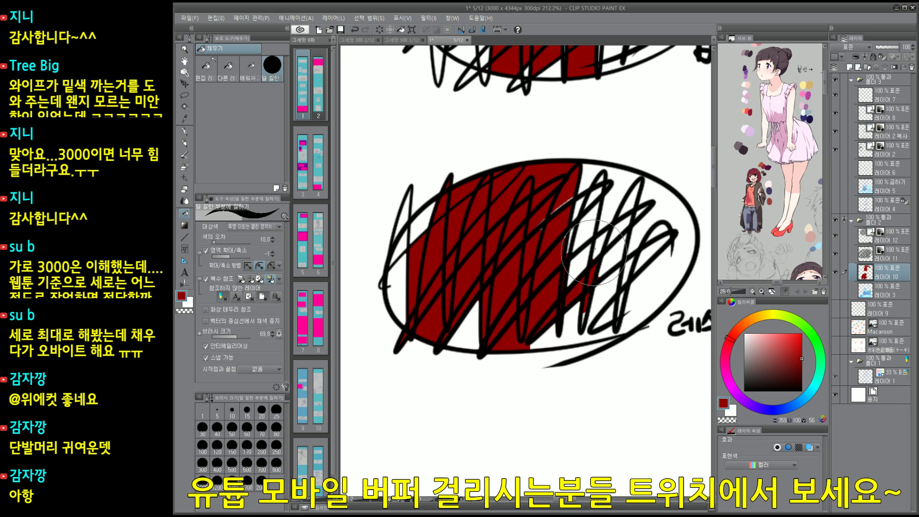
key(bracketleft)
key(bracketleft)
mouse_move(549, 251)
mouse_down()
mouse_move(603, 191)
mouse_move(536, 278)
mouse_up()
scroll(591, 251, up, 4)
key(p)
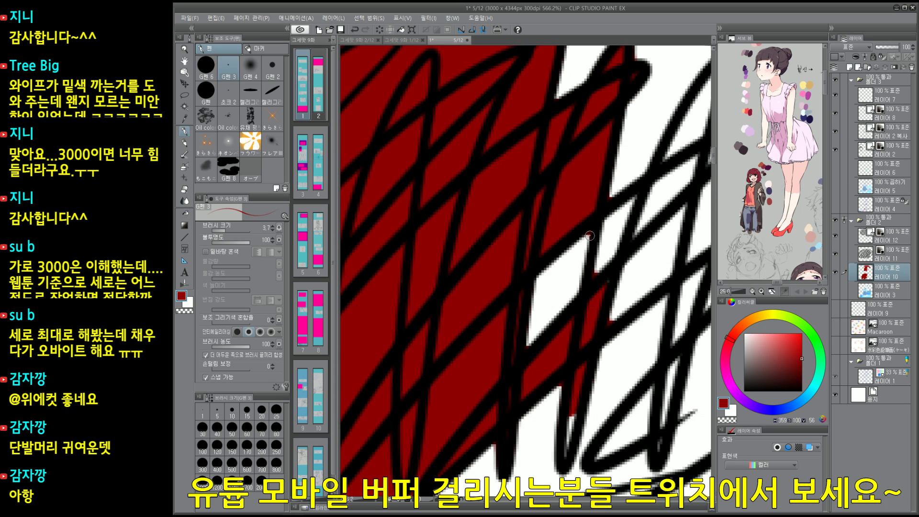
scroll(610, 229, down, 5)
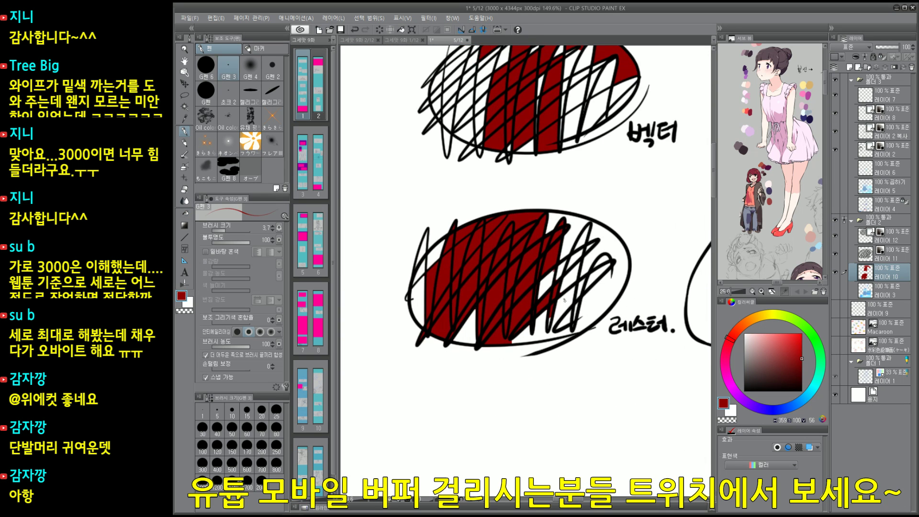
Step: Erase the red fill from the left part of the raster ellipse with an enlarged eraser
key(e)
key(])
mouse_move(437, 228)
mouse_down()
mouse_move(454, 221)
mouse_move(417, 321)
mouse_up()
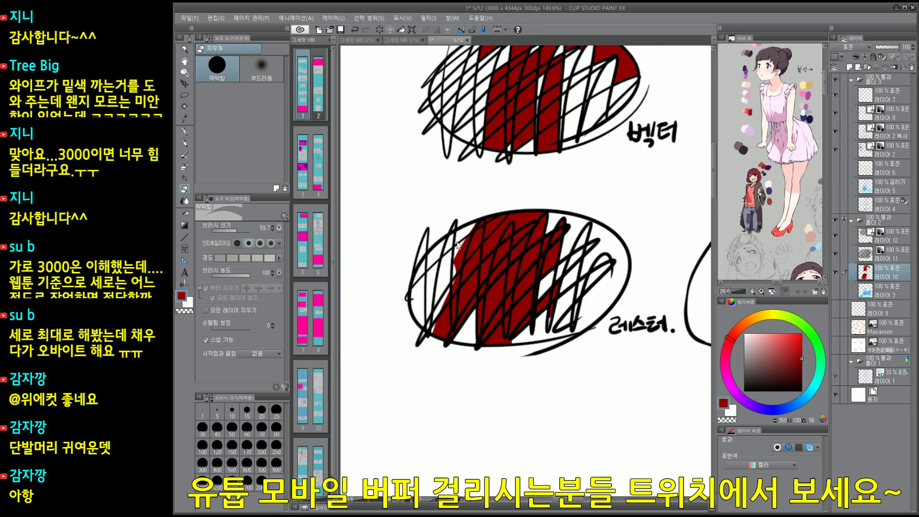
Step: Brush over the whole raster ellipse with the leftover-area fill brush at size 54.0, and undo the stroke
key(g)
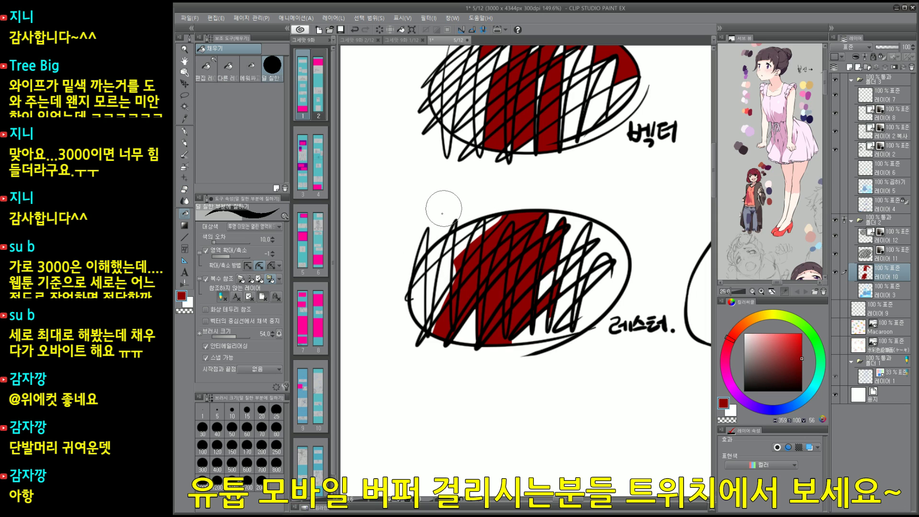
mouse_move(436, 201)
mouse_down()
mouse_move(404, 311)
mouse_move(416, 345)
mouse_move(574, 330)
mouse_move(622, 311)
mouse_up()
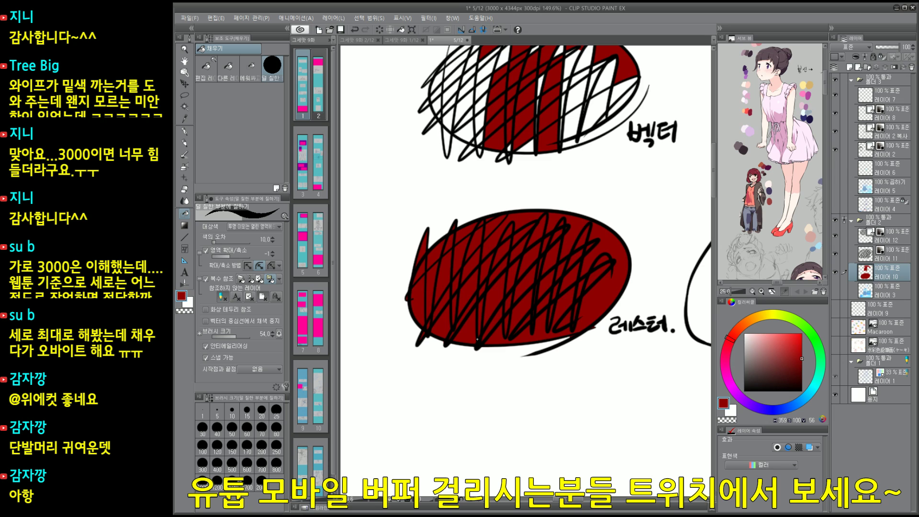
key(ctrl+z)
Step: Erase the raster ellipse's red fill down to its middle and compare the small filled patch with the vector ellipse
key(e)
mouse_move(482, 270)
mouse_down()
mouse_move(466, 224)
mouse_move(413, 289)
mouse_move(422, 324)
mouse_move(492, 331)
mouse_move(483, 375)
mouse_up()
key(g)
click(511, 301)
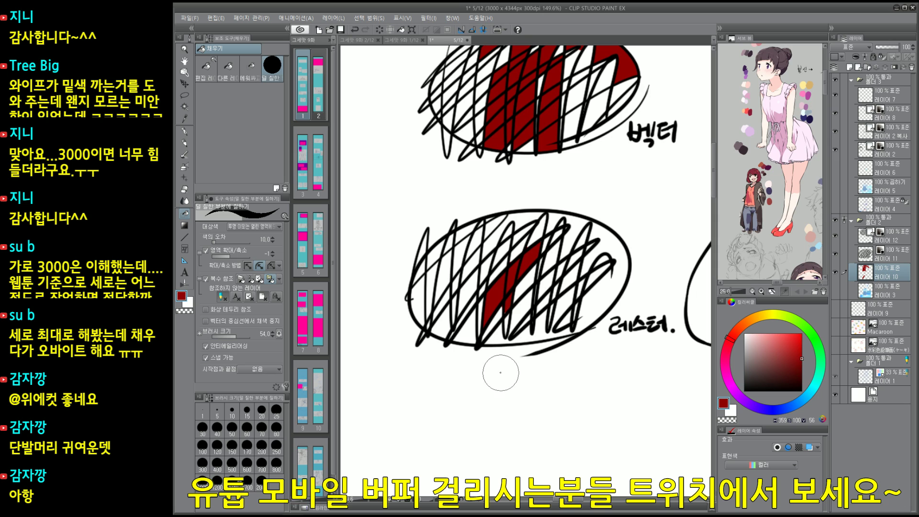
mouse_move(570, 245)
mouse_down()
mouse_move(540, 325)
mouse_move(526, 316)
mouse_move(518, 323)
mouse_up()
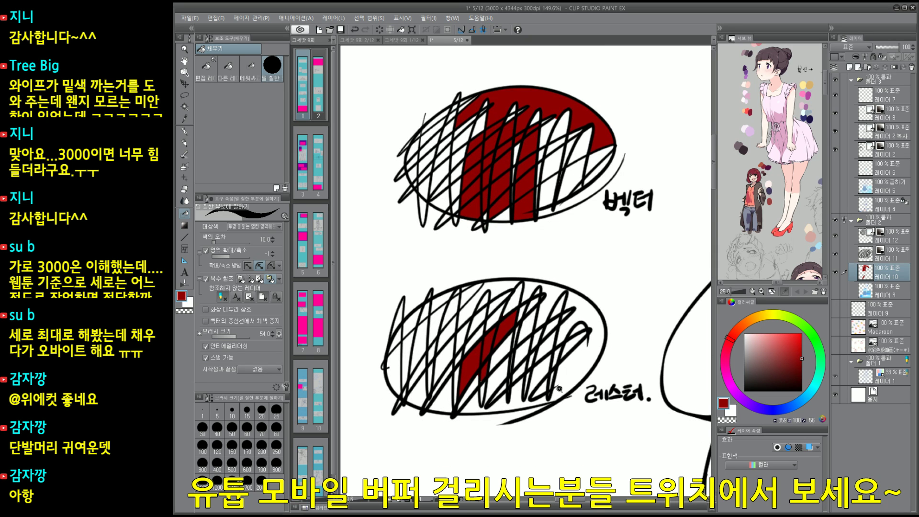
drag(553, 371, 521, 371)
drag(607, 328, 591, 304)
drag(567, 390, 558, 365)
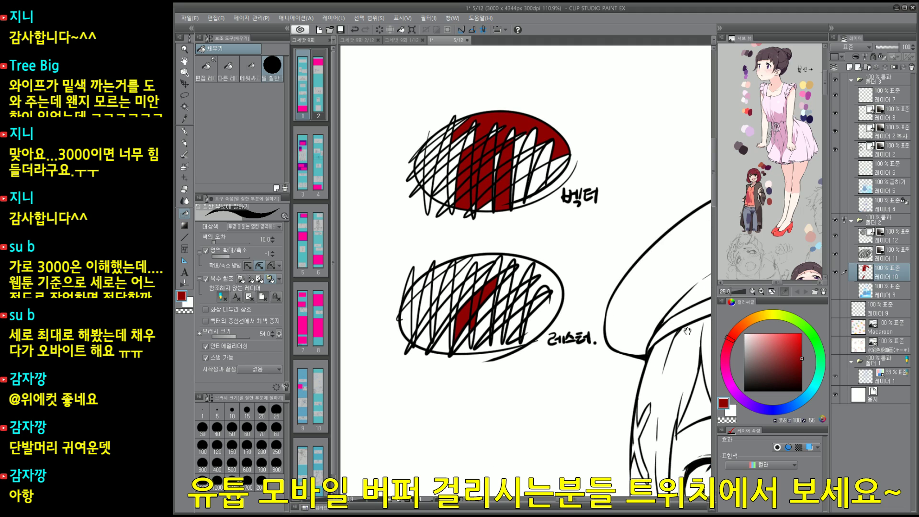
Step: Delete the test line-art layers 레이어 12 and 레이어 11 and the red fill layer 레이어 10
click(834, 272)
click(834, 271)
click(894, 236)
key(Delete)
key(Delete)
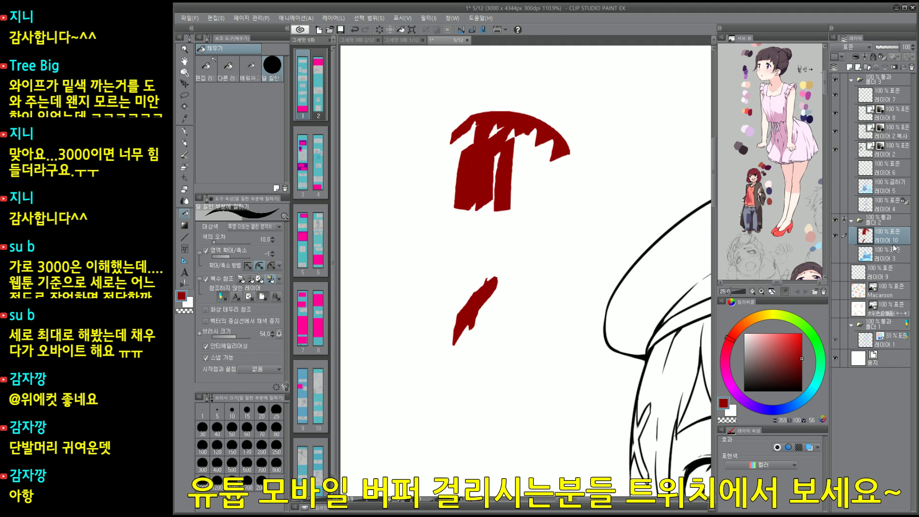
key(Delete)
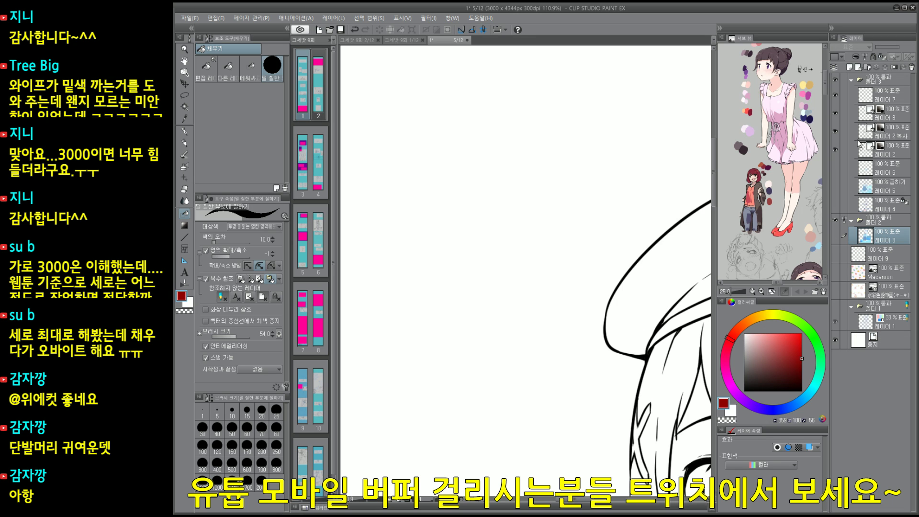
Step: Show the flat colours of 레이어 3 and inspect the character's face, hair and shoulder
scroll(512, 294, down, 5)
scroll(512, 293, up, 4)
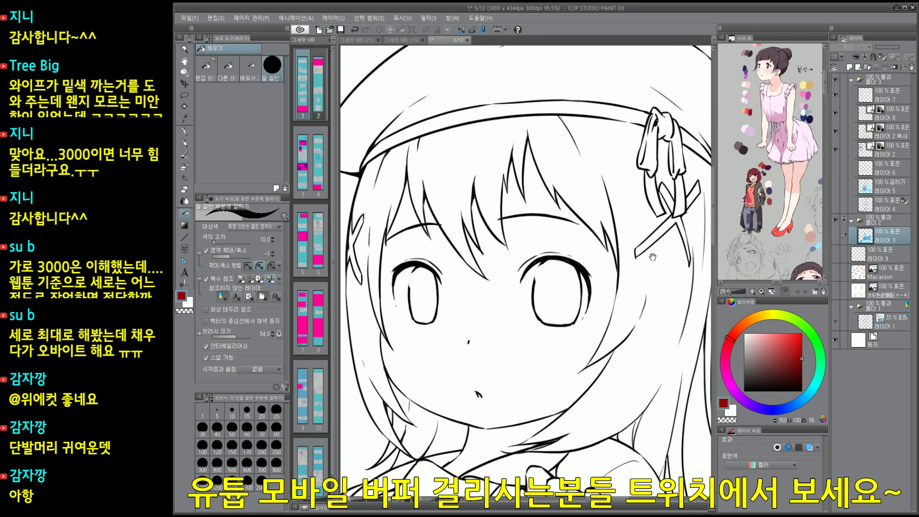
click(835, 235)
drag(559, 332, 593, 321)
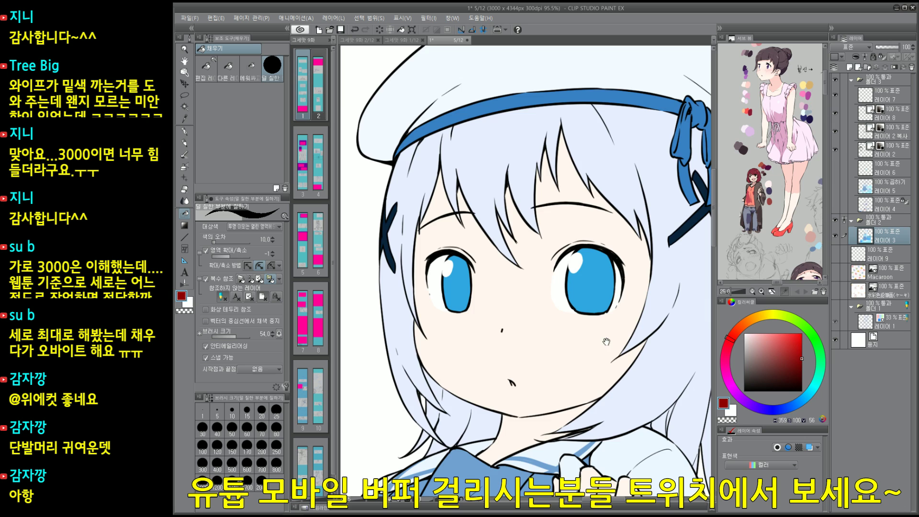
scroll(605, 341, down, 5)
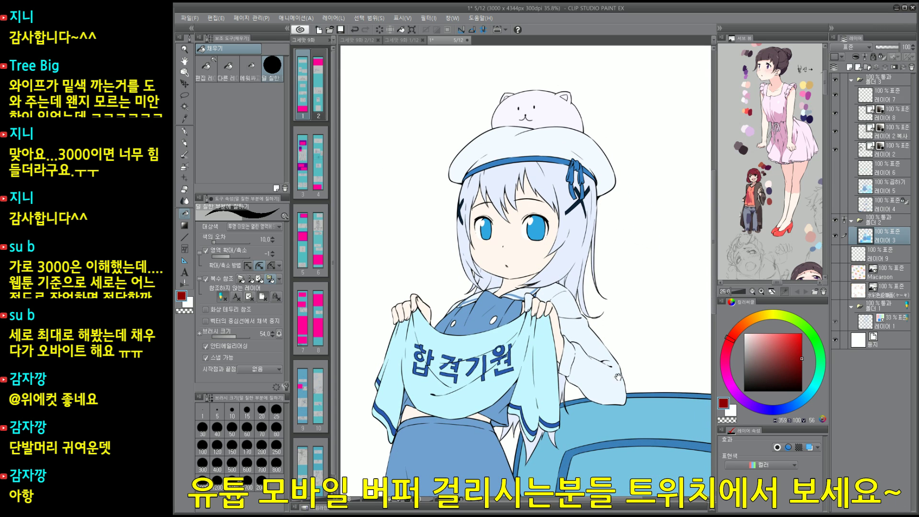
scroll(558, 282, up, 3)
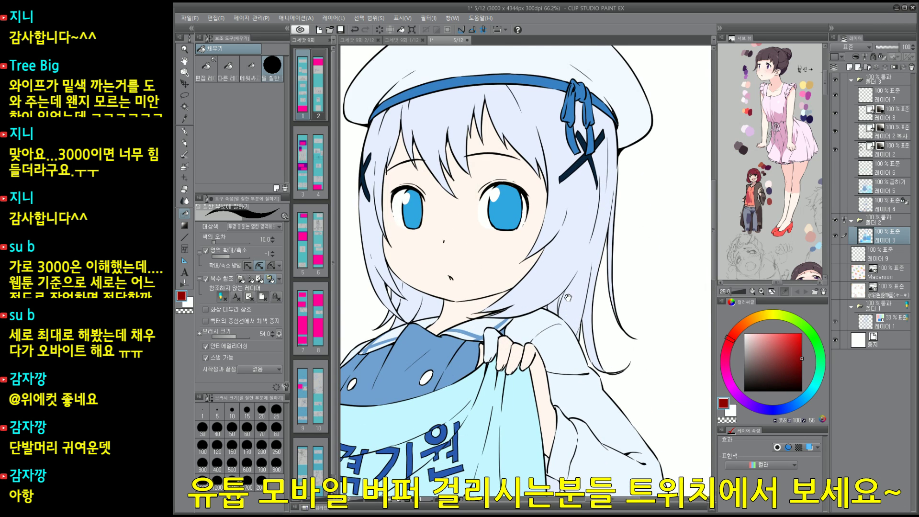
scroll(555, 314, up, 3)
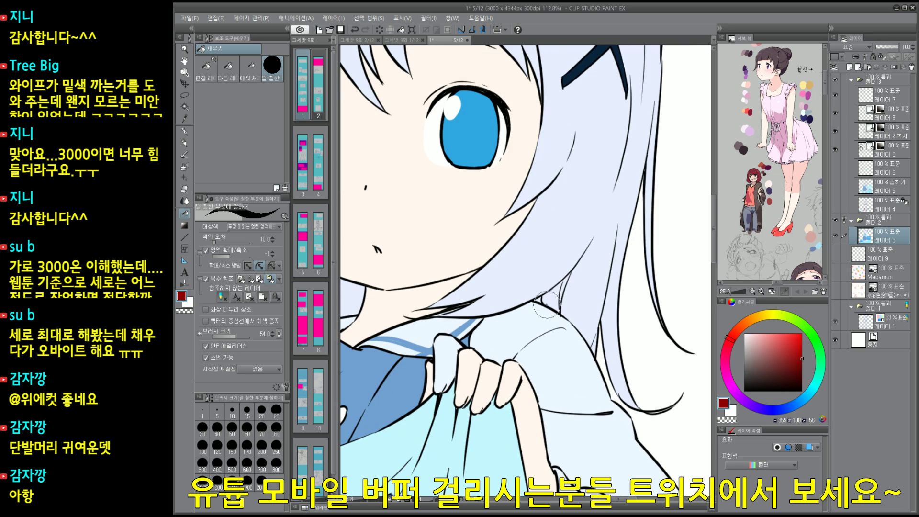
Step: Try a short G-pen stroke at the small gap between the hair and the shoulder, and undo it
scroll(541, 306, up, 3)
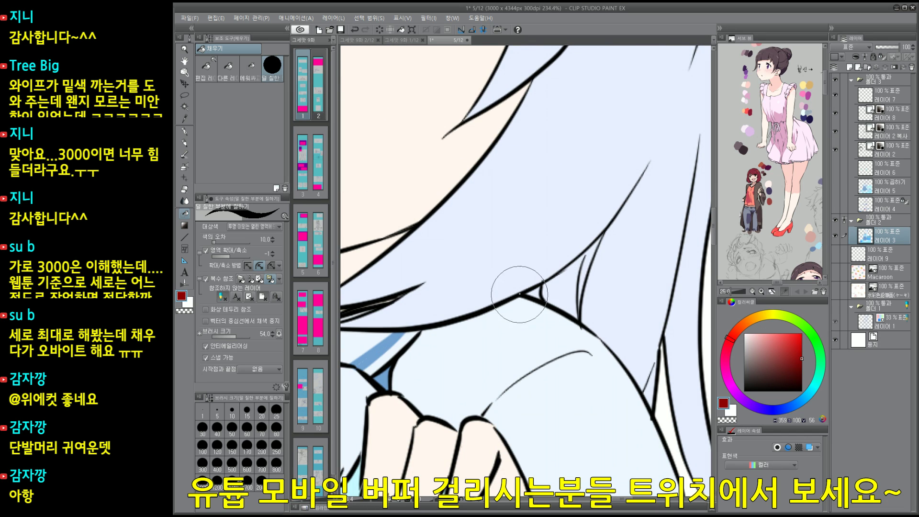
key(p)
mouse_move(520, 316)
mouse_down()
mouse_move(536, 265)
mouse_move(546, 314)
mouse_move(513, 272)
mouse_move(554, 313)
mouse_move(533, 258)
mouse_move(540, 317)
mouse_up()
key(ctrl+z)
scroll(529, 320, down, 2)
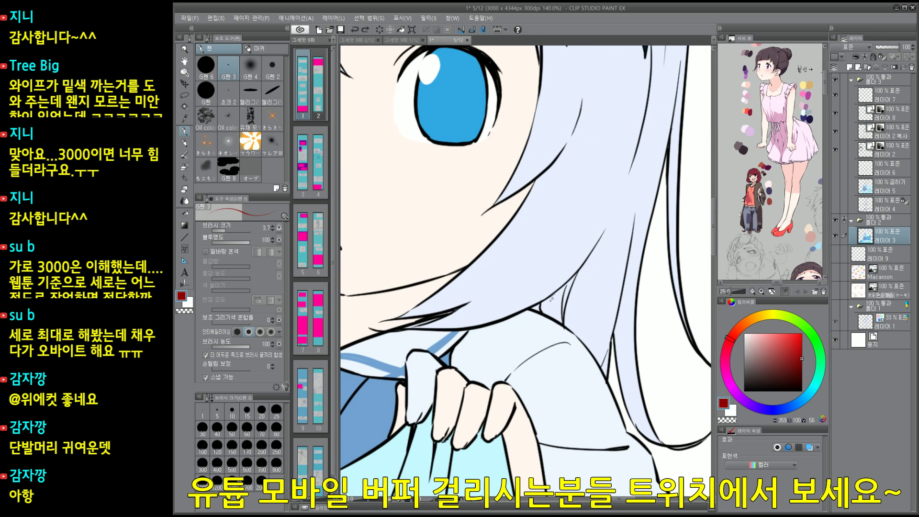
Step: Try leftover-area fill strokes diagonally across the hair and shoulder on the flat-colour layer, undoing each one
key(g)
drag(529, 322, 589, 220)
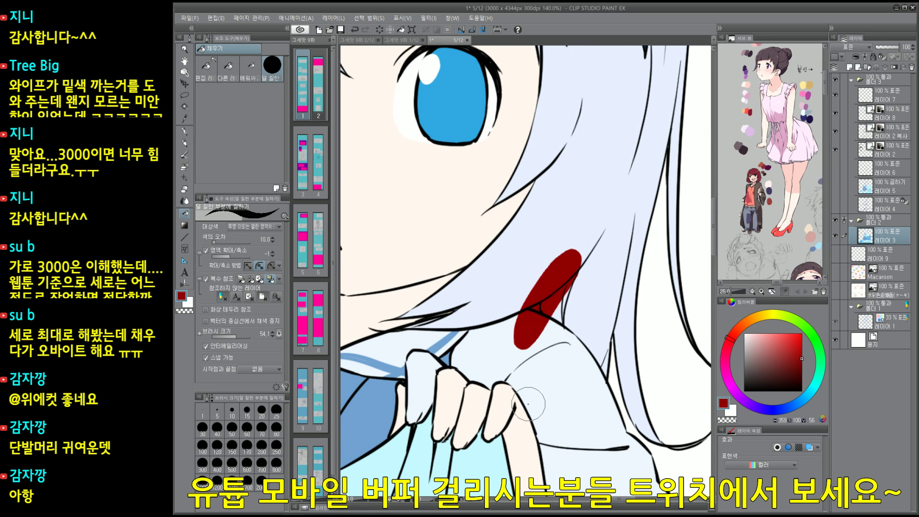
key(ctrl+z)
drag(506, 341, 565, 266)
key(ctrl+z)
Step: Create a raster layer above 레이어 3 and leave only these two layers visible, hiding the line art and paper
key(ctrl+shift+n)
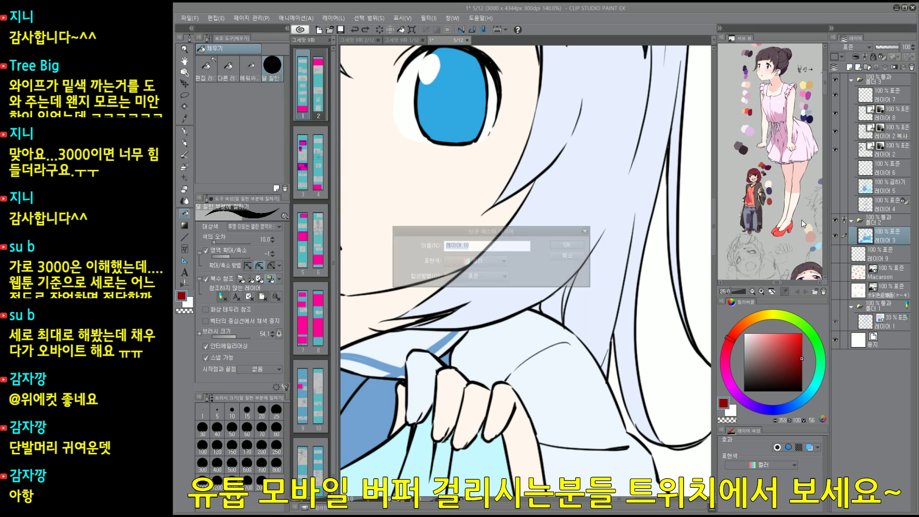
key(Return)
key(p)
click(834, 256)
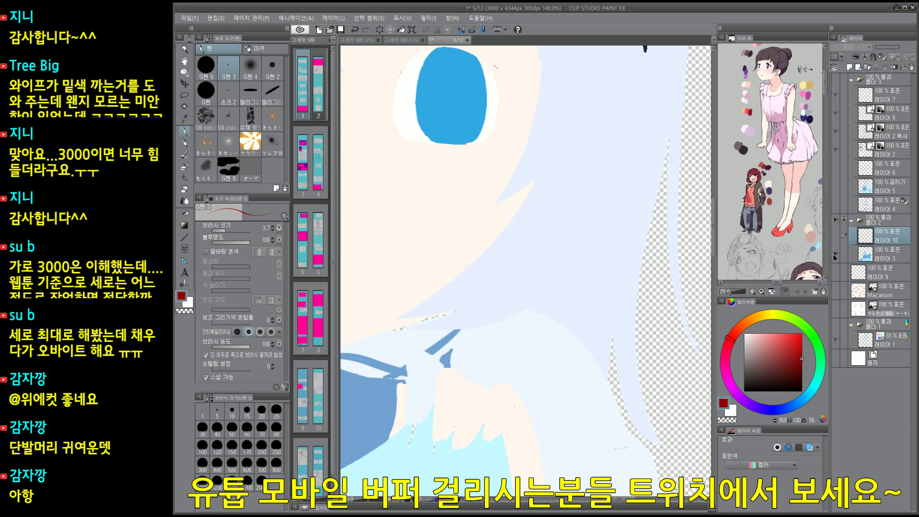
drag(632, 338, 567, 349)
drag(587, 313, 612, 306)
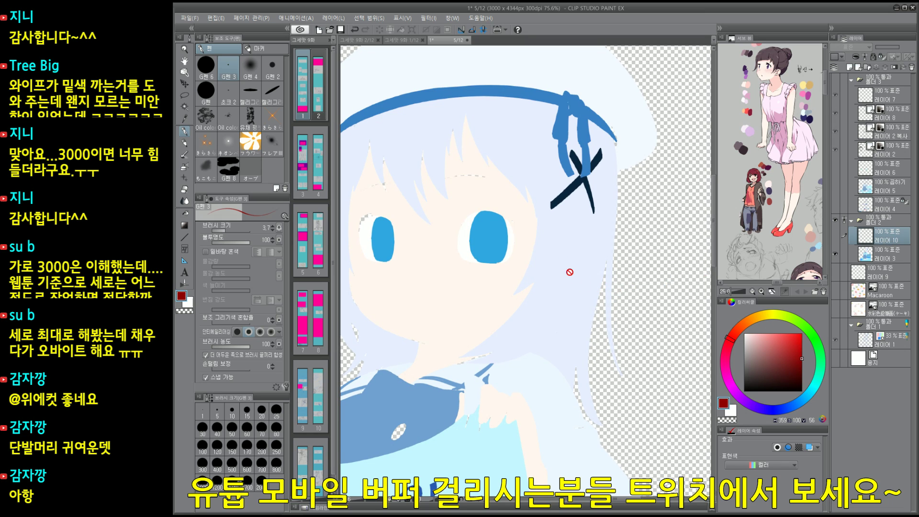
click(836, 236)
Step: Brush with the leftover-area fill at size 95.5 across the hair's edge, face and body on the new layer
key(g)
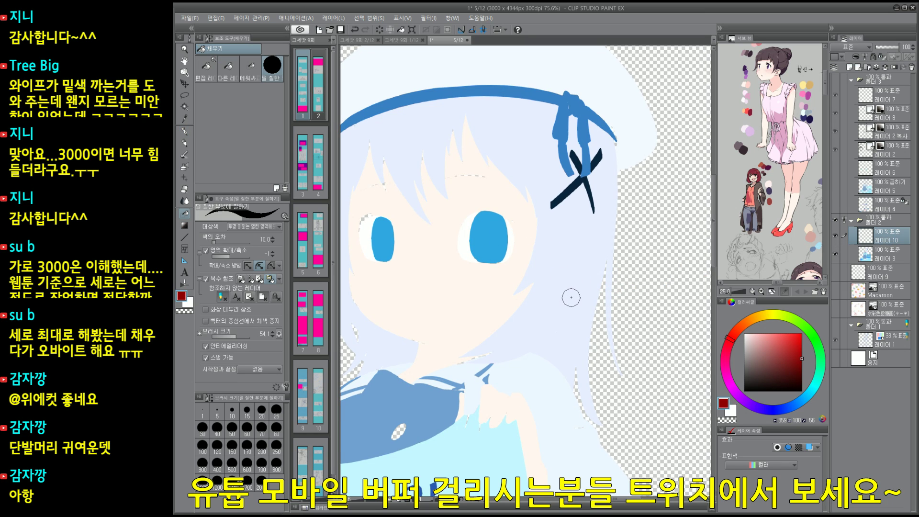
drag(564, 291, 581, 293)
mouse_move(571, 282)
mouse_down()
mouse_move(617, 230)
mouse_move(641, 240)
mouse_up()
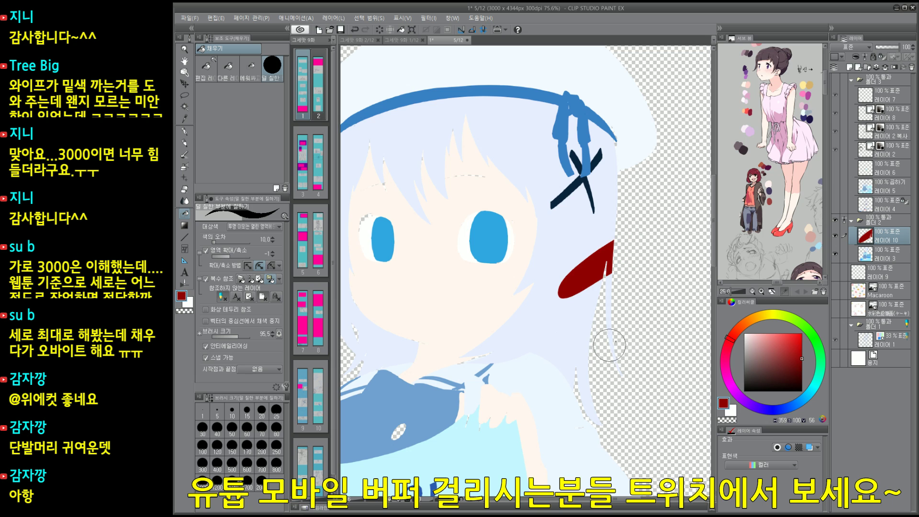
mouse_move(537, 388)
mouse_down()
mouse_move(531, 416)
mouse_move(598, 440)
mouse_up()
mouse_move(633, 399)
mouse_down()
mouse_move(589, 401)
mouse_move(603, 321)
mouse_up()
drag(622, 217, 583, 365)
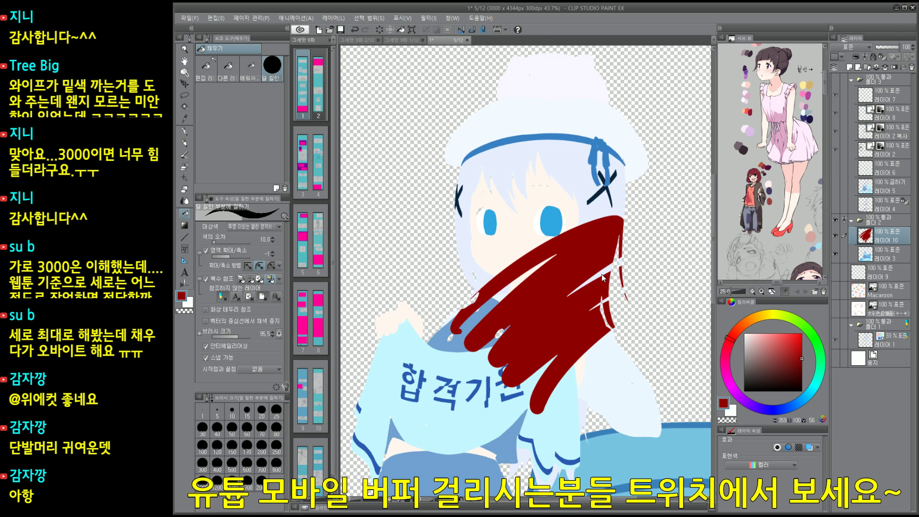
Step: Undo the large fill strokes, delete the red test layer, and hide 폴더 2
key(ctrl+z)
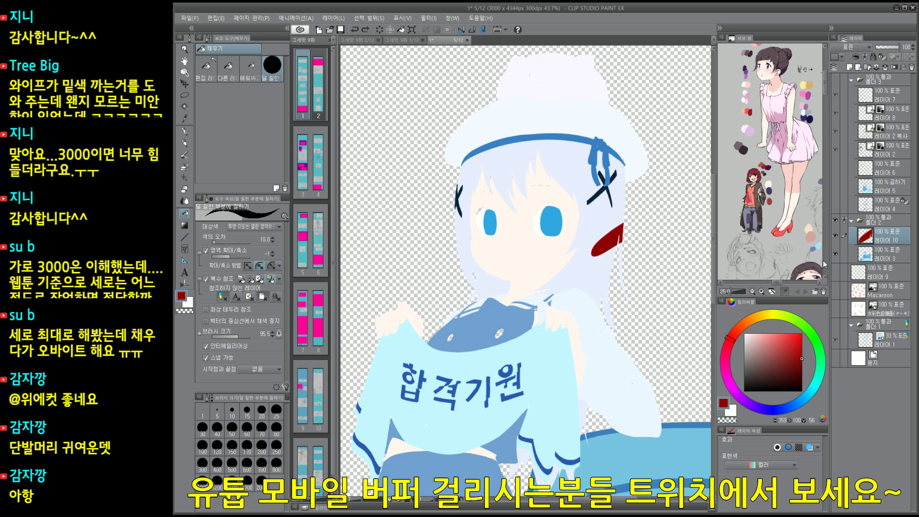
key(Delete)
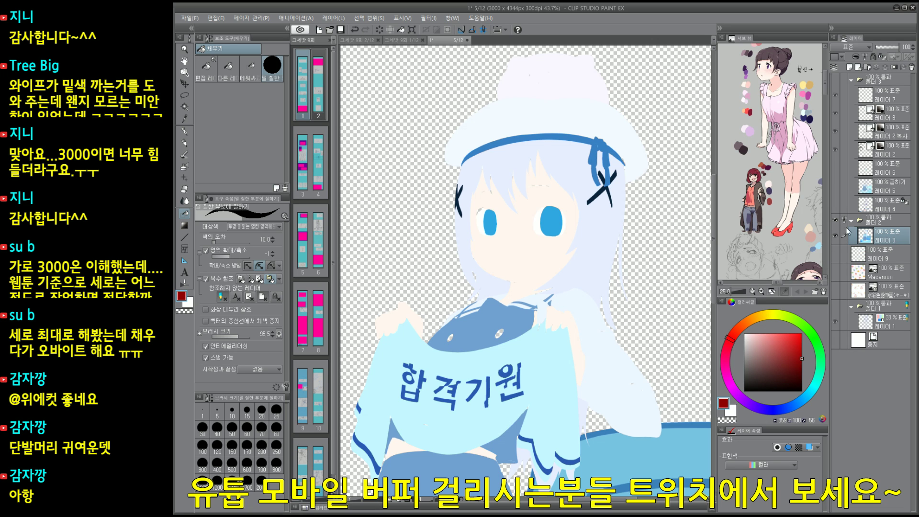
click(835, 221)
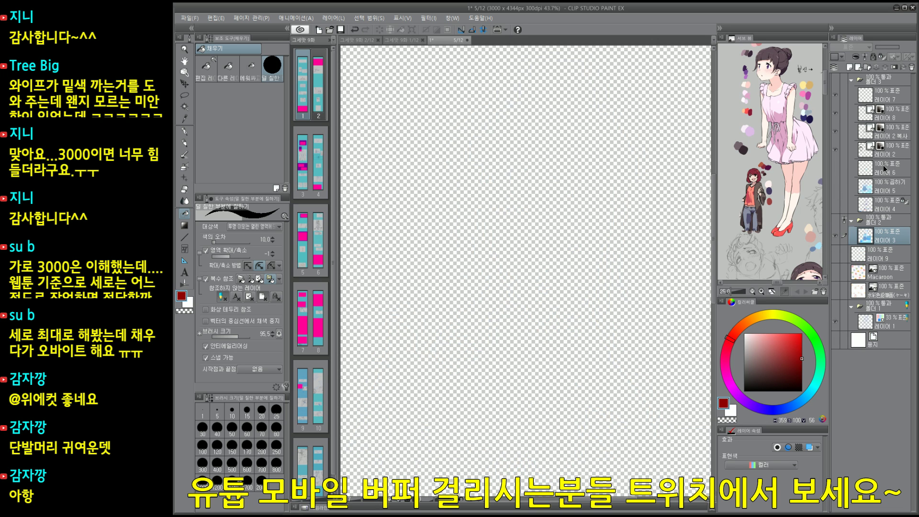
Step: Create a new raster layer above 레이어 6 and show the line art in 폴더 3
click(881, 168)
key(ctrl+shift+n)
key(Return)
click(836, 81)
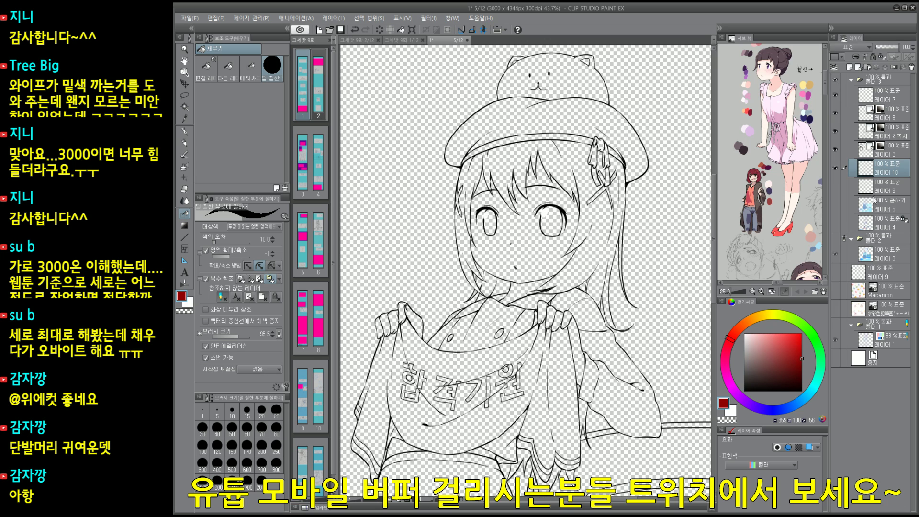
Step: Show the paper layer and change its colour to light grey behind the line art
click(835, 357)
double_click(857, 358)
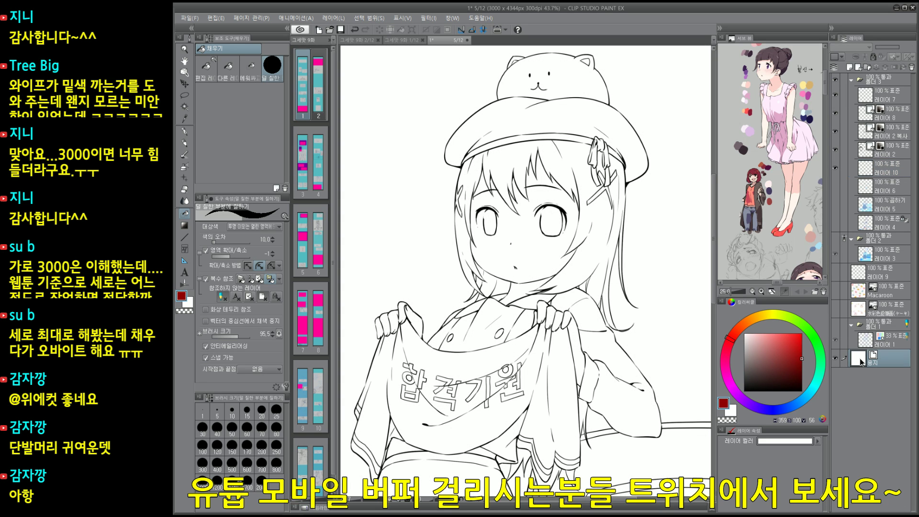
click(451, 258)
click(393, 330)
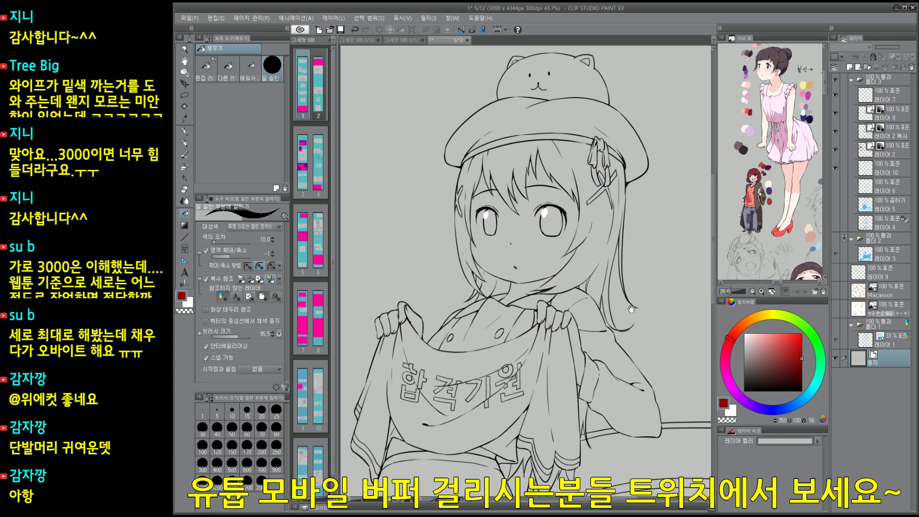
drag(687, 287, 672, 304)
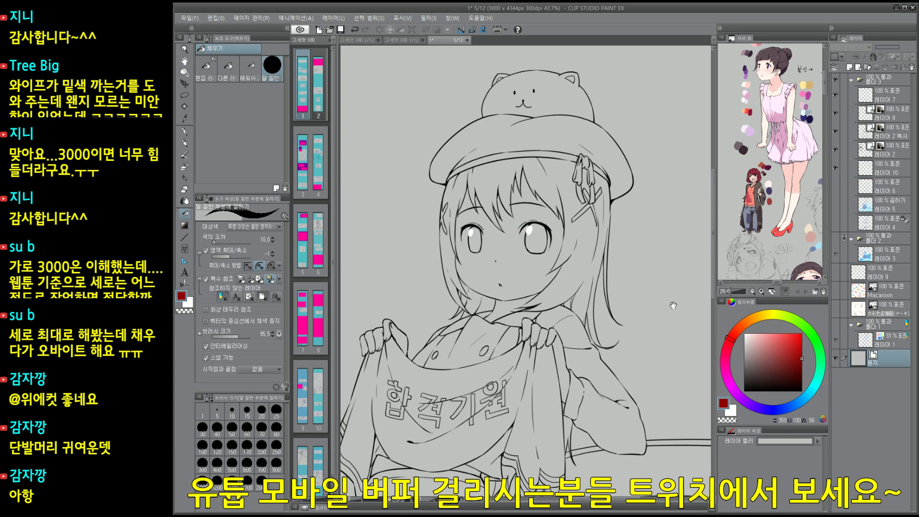
Step: Pick the pale skin colour from the reference image and bucket-fill the face in a quick mask above 레이어 10
click(886, 173)
drag(570, 356, 660, 311)
key(p)
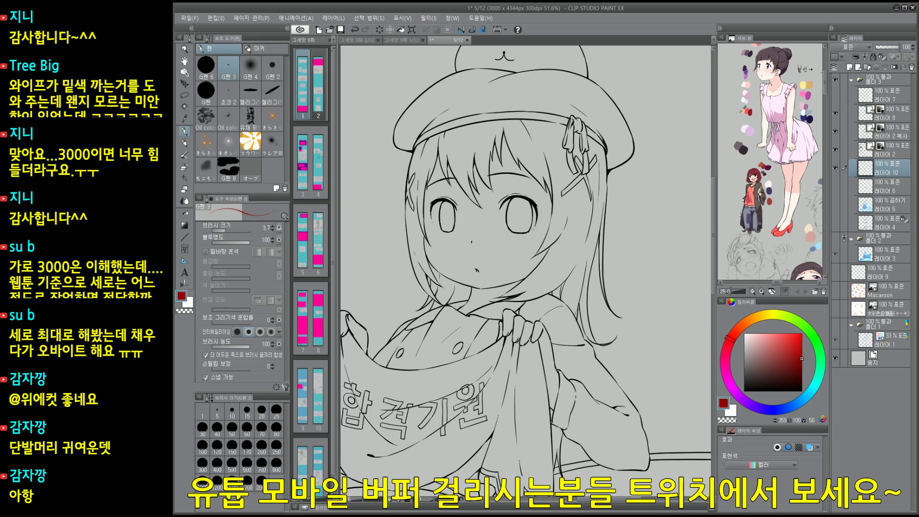
click(743, 87)
drag(497, 241, 530, 282)
key(q)
key(g)
click(530, 250)
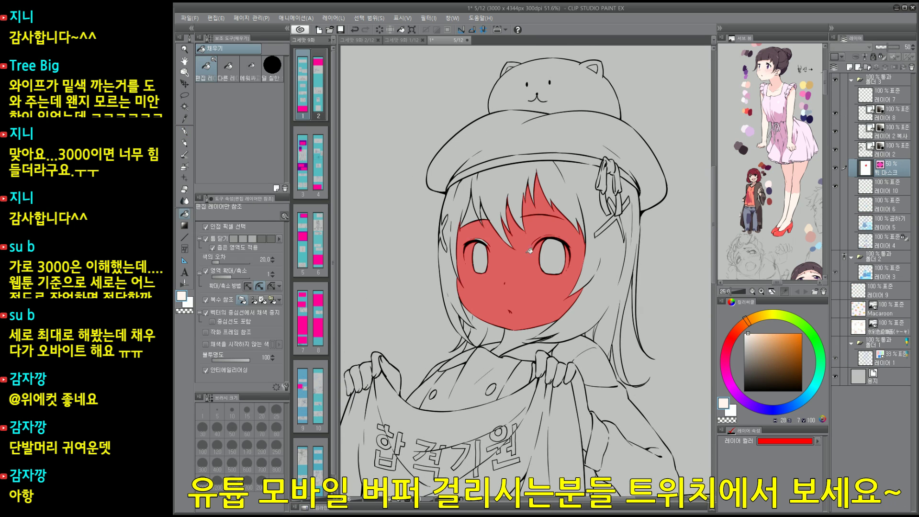
Step: Brush the face mask's leftover gaps, convert the mask to a selection, fill it with the skin colour on 레이어 10, and deselect
scroll(530, 249, up, 2)
click(272, 66)
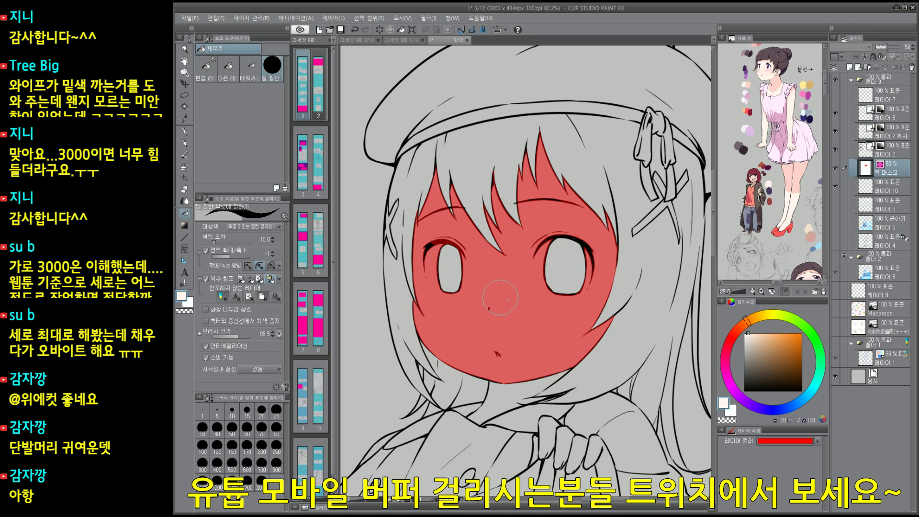
drag(565, 348, 568, 333)
key(q)
key(alt+Delete)
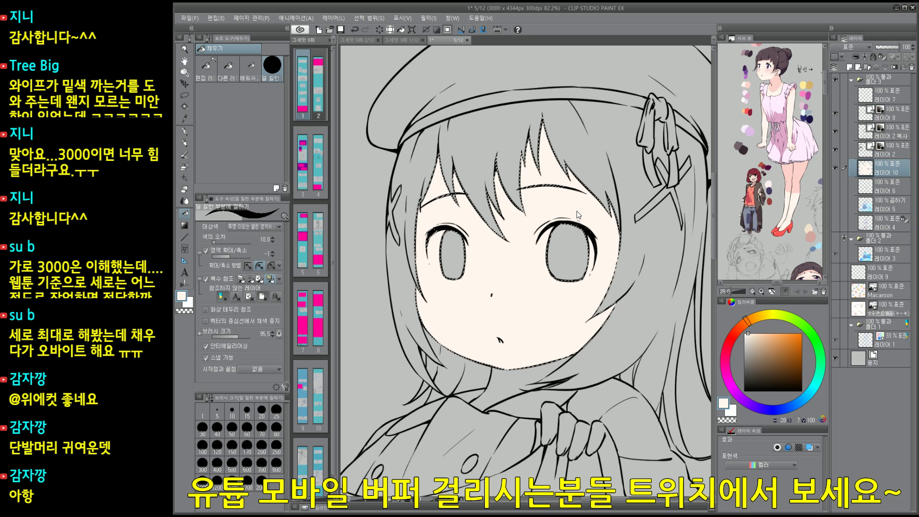
key(ctrl+d)
Step: Choose a light orange and bucket-fill the main hair areas in a new quick mask
drag(575, 217, 593, 248)
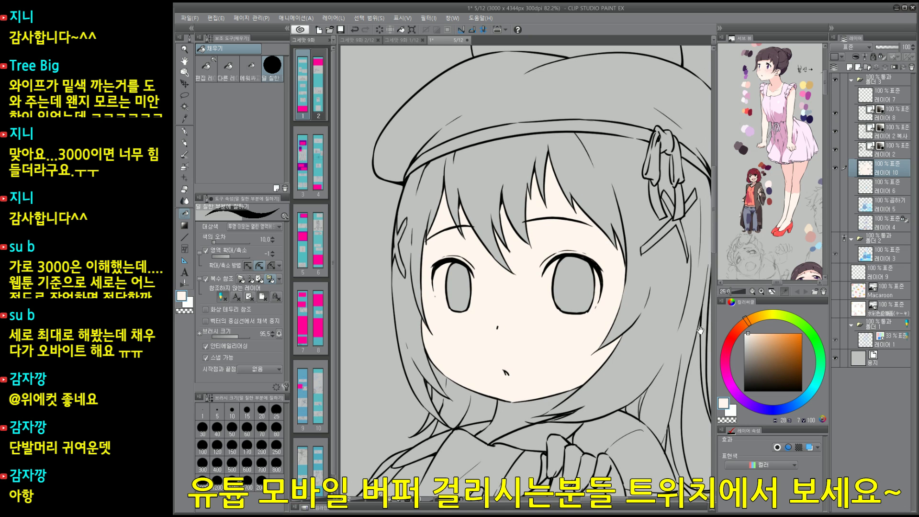
drag(700, 330, 652, 287)
drag(775, 331, 779, 329)
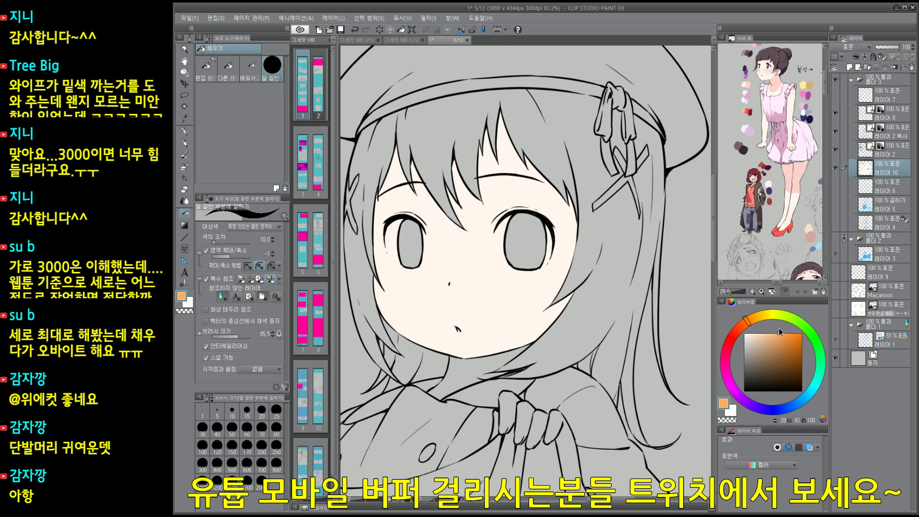
drag(583, 303, 598, 348)
key(q)
key(g)
click(623, 306)
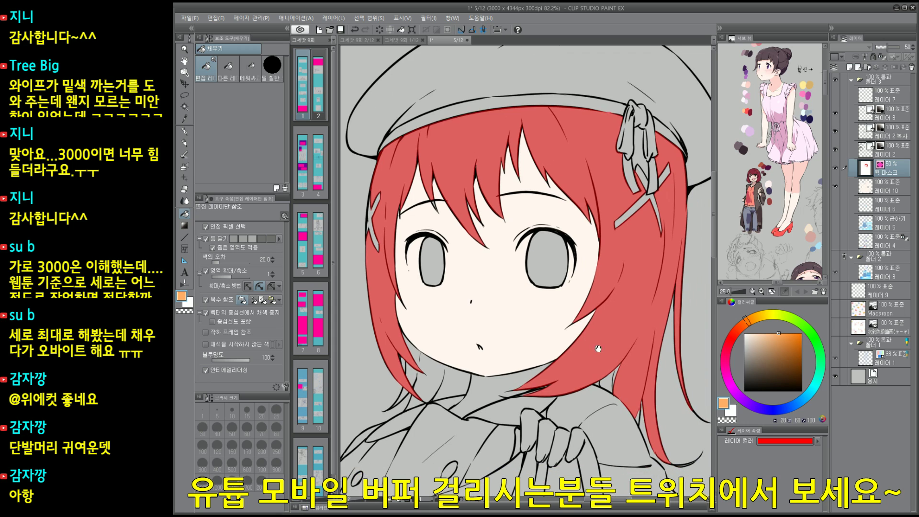
Step: Brush the leftover-area fill over the bangs and side hair in the quick mask, letting strokes overlap the painted face
key(g)
drag(435, 205, 445, 235)
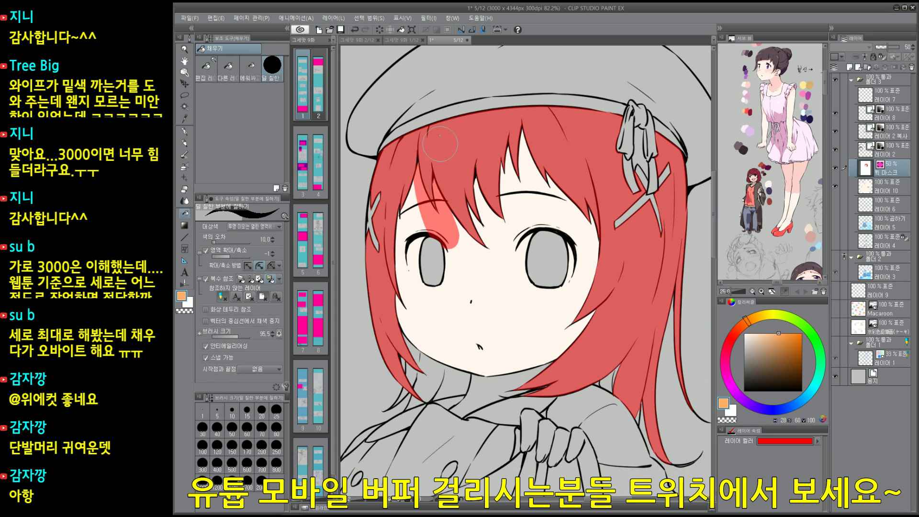
drag(419, 158, 416, 326)
mouse_move(478, 330)
mouse_down()
mouse_move(483, 201)
mouse_move(540, 129)
mouse_move(478, 268)
mouse_up()
mouse_move(546, 167)
mouse_down()
mouse_move(569, 346)
mouse_move(514, 346)
mouse_up()
scroll(532, 317, down, 2)
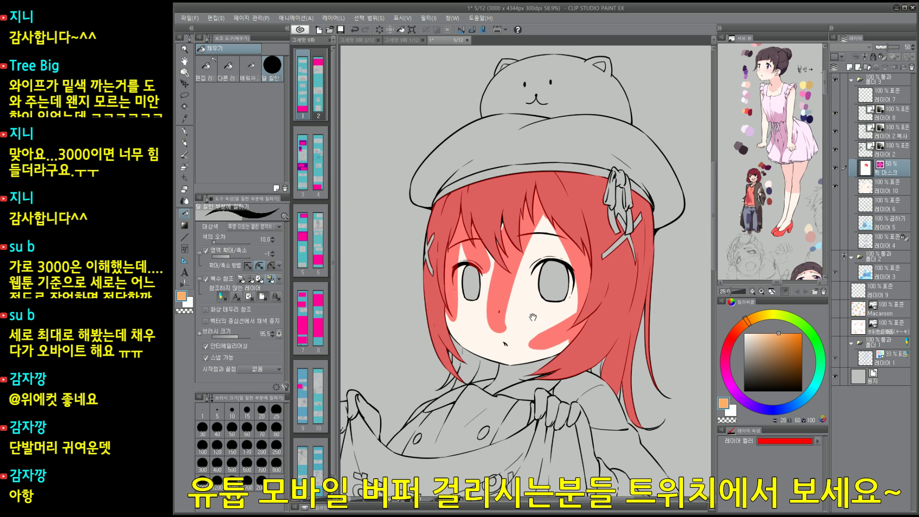
drag(562, 286, 575, 323)
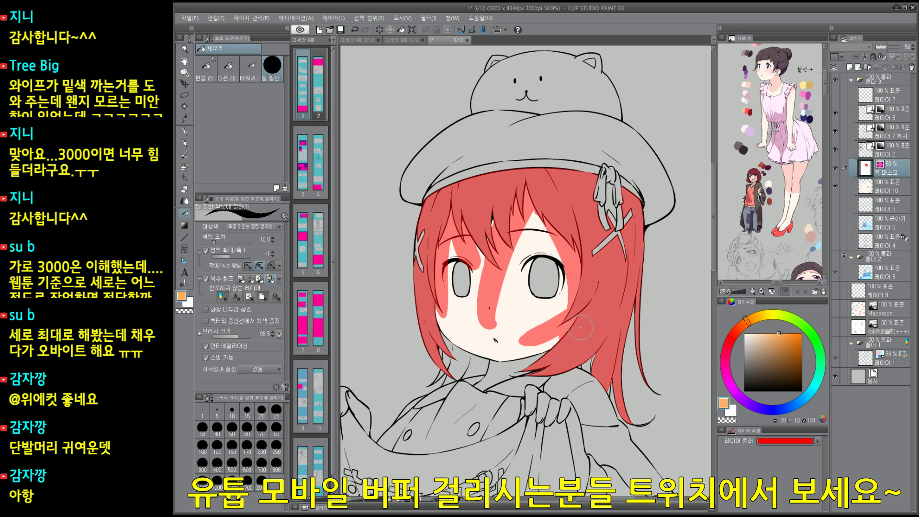
Step: Convert the hair mask to a selection excluding the painted skin on 레이어 10, fill it with light orange, and deselect
key(ctrl+m)
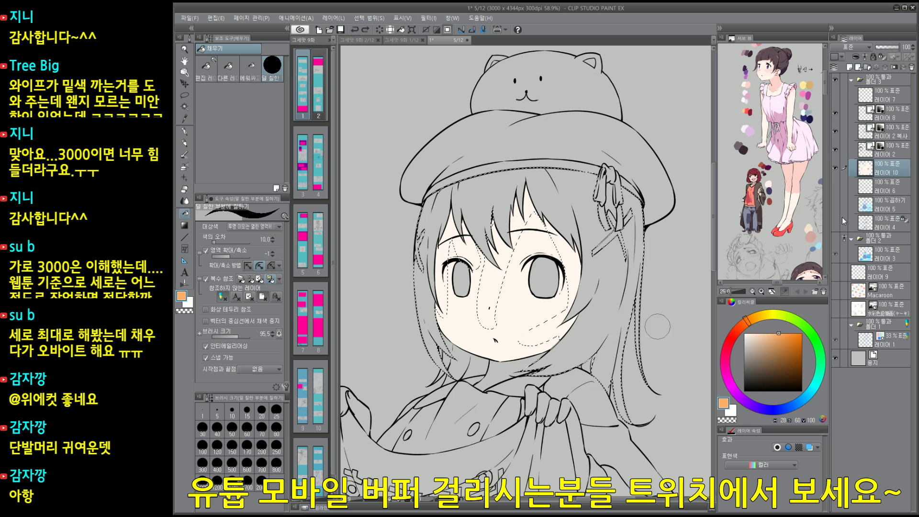
alt+click(834, 169)
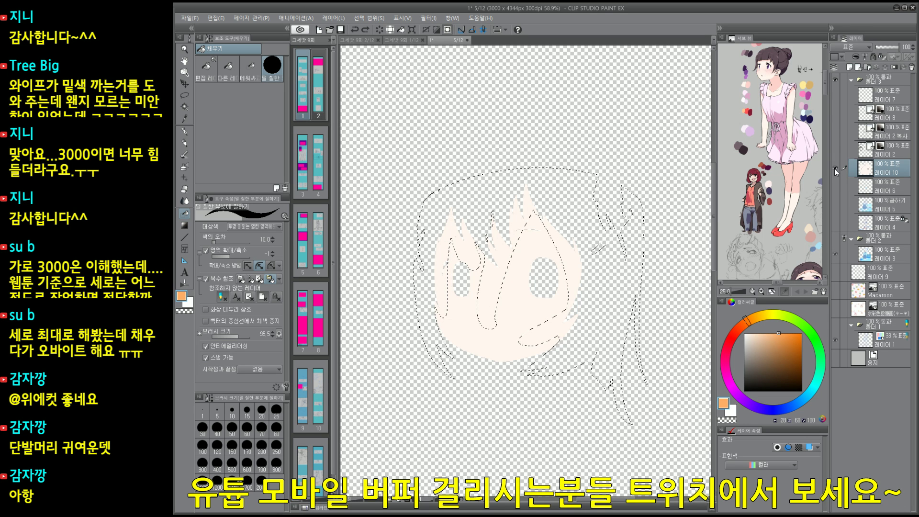
alt+click(835, 169)
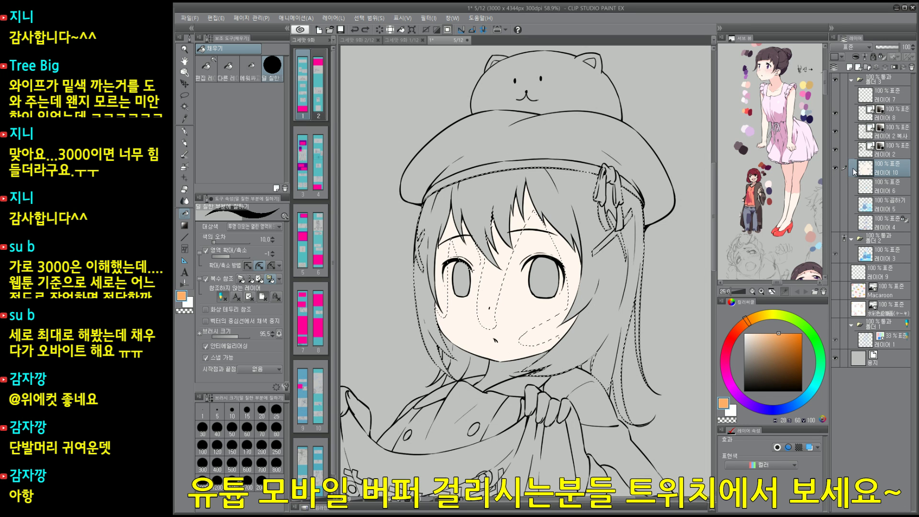
alt+click(835, 169)
alt+click(835, 169)
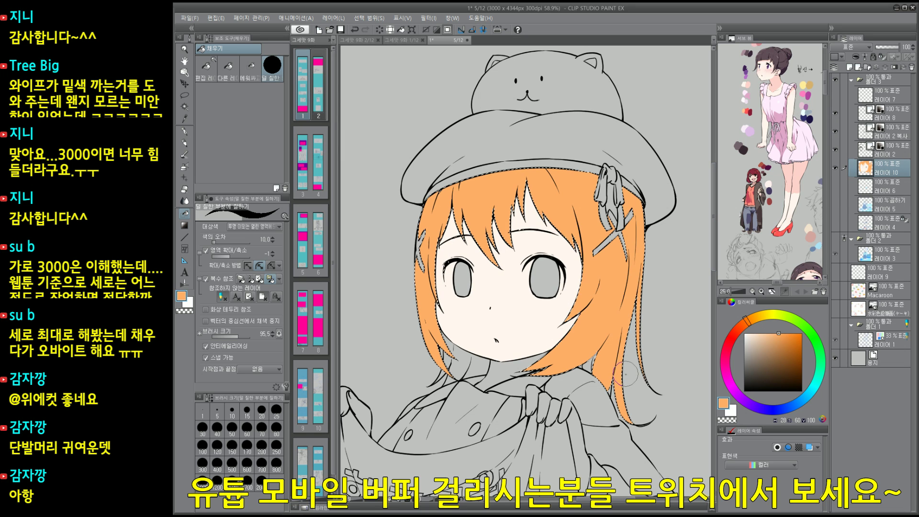
key(ctrl+d)
Step: Inspect the hair fill's edges, and bucket-fill the ribbon gap and the hair sections behind the neck in a quick mask
scroll(585, 344, up, 8)
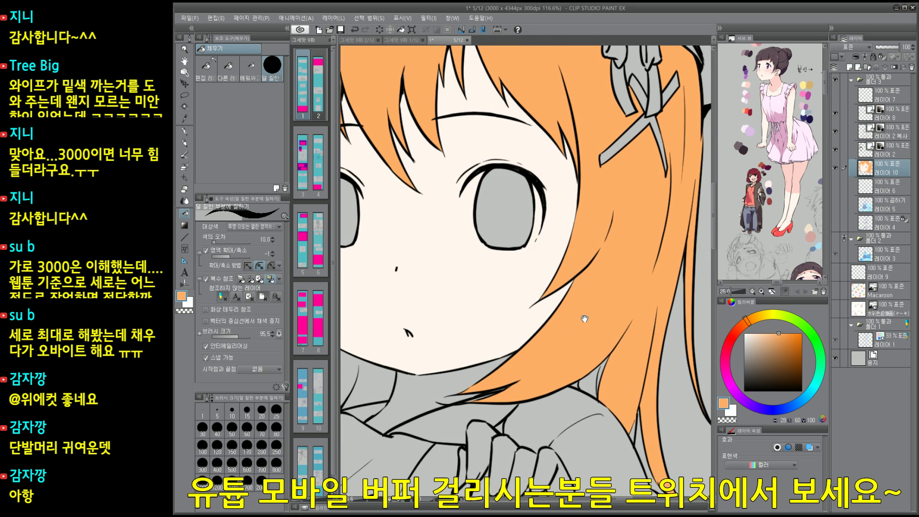
scroll(485, 210, down, 8)
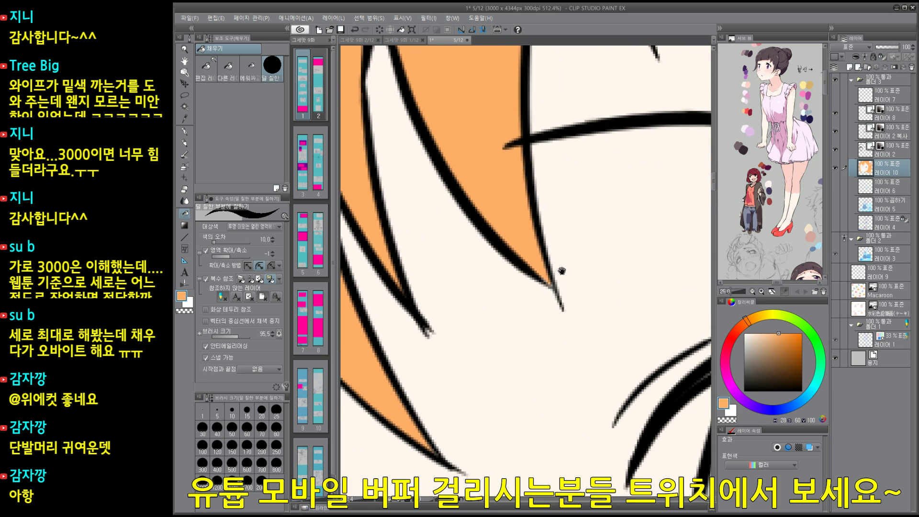
scroll(600, 360, down, 3)
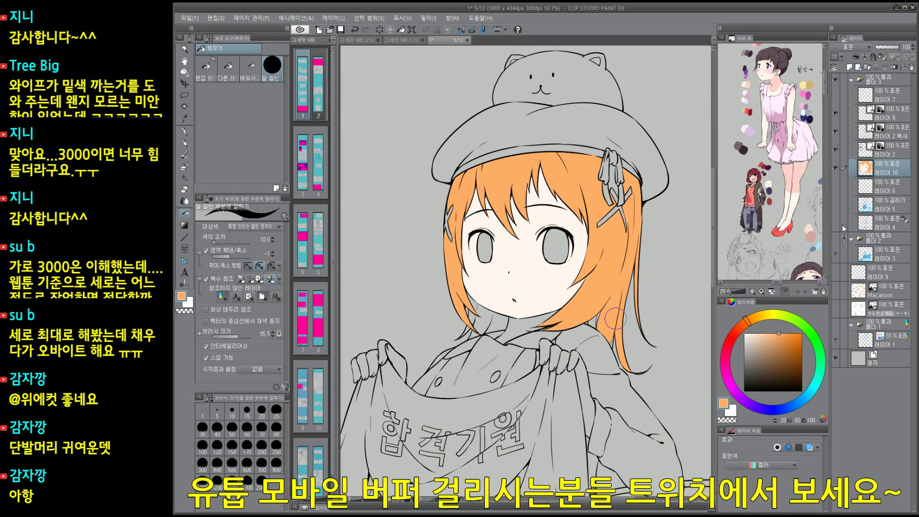
drag(627, 320, 604, 344)
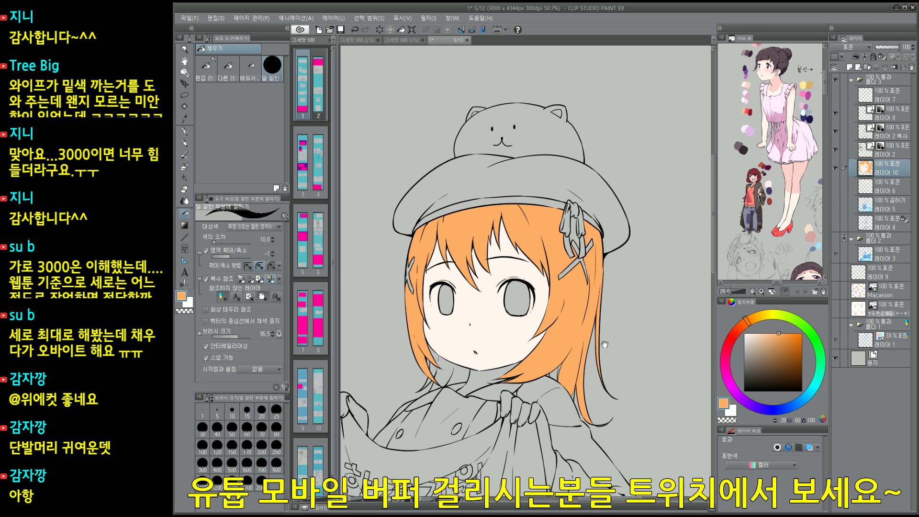
key(ctrl+m)
click(577, 231)
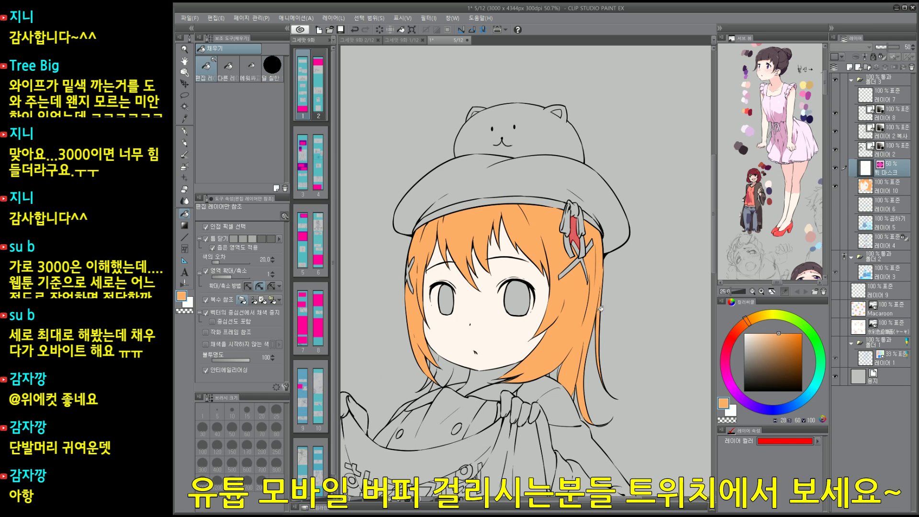
drag(579, 374, 596, 343)
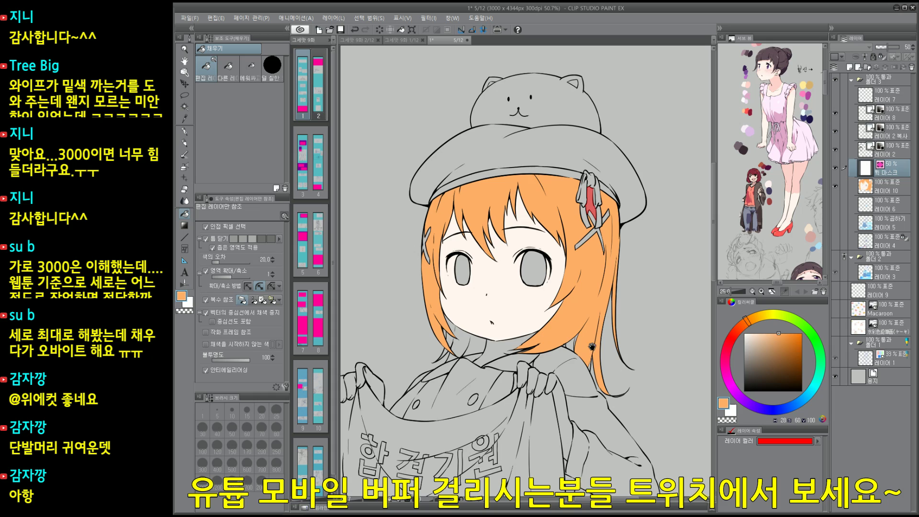
click(574, 341)
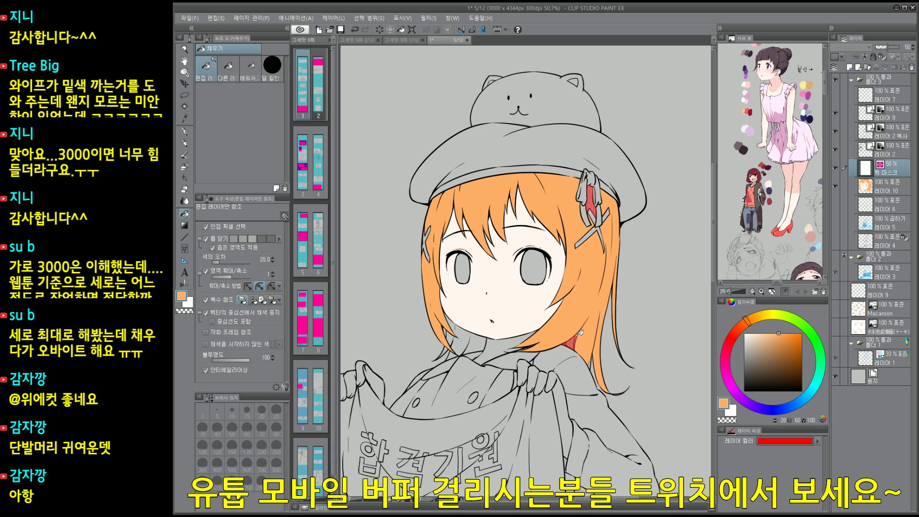
click(468, 336)
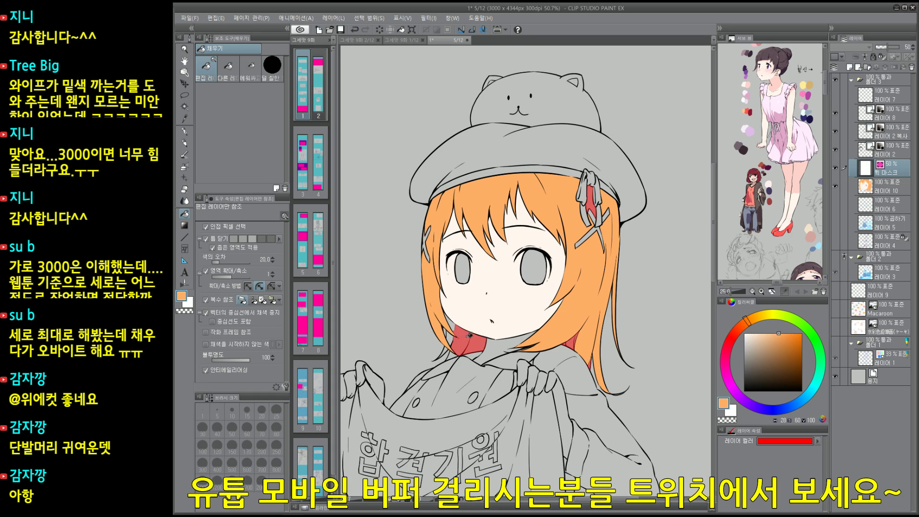
click(450, 337)
click(452, 325)
click(446, 350)
click(452, 354)
Step: Brush the leftover-area fill over the bangs, hair tips and side hair in the quick mask, convert it to a selection, and deselect
key(g)
drag(487, 247, 499, 264)
mouse_move(490, 223)
mouse_down()
mouse_move(505, 212)
mouse_move(510, 239)
mouse_up()
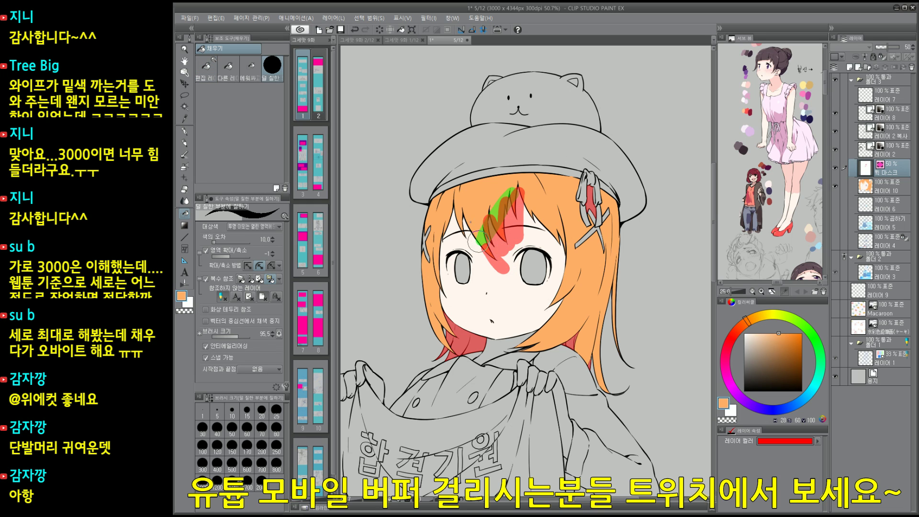
drag(462, 217, 463, 246)
drag(618, 336, 644, 363)
drag(615, 393, 645, 383)
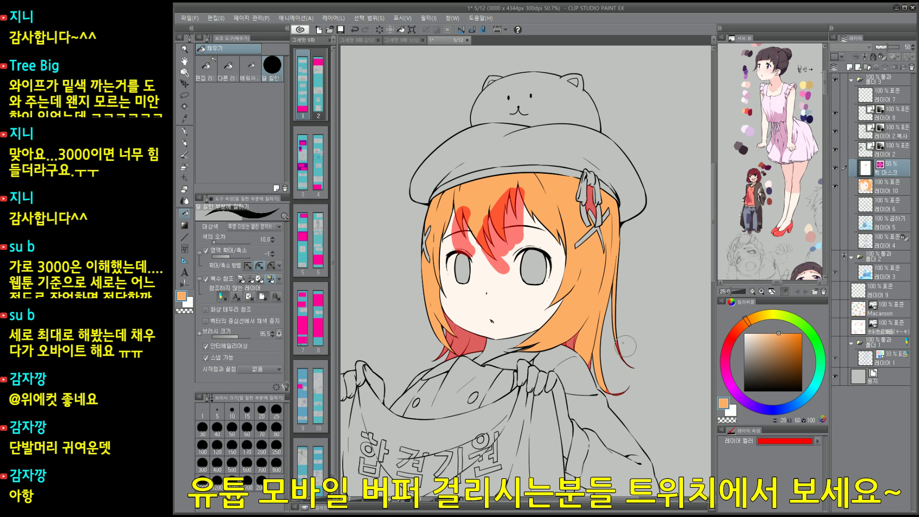
drag(549, 310, 564, 284)
mouse_move(546, 319)
mouse_down()
mouse_move(573, 265)
mouse_move(596, 263)
mouse_up()
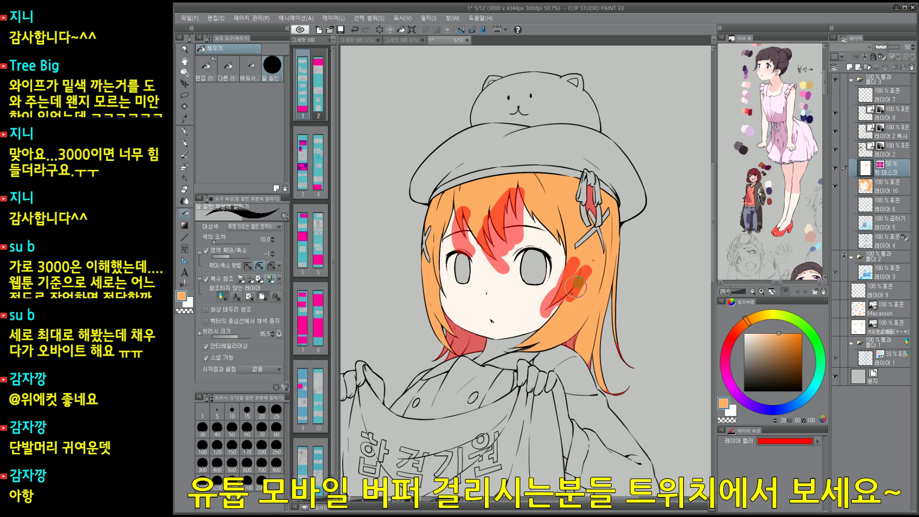
drag(569, 297, 586, 278)
mouse_move(469, 208)
mouse_down()
mouse_move(437, 239)
mouse_move(442, 268)
mouse_up()
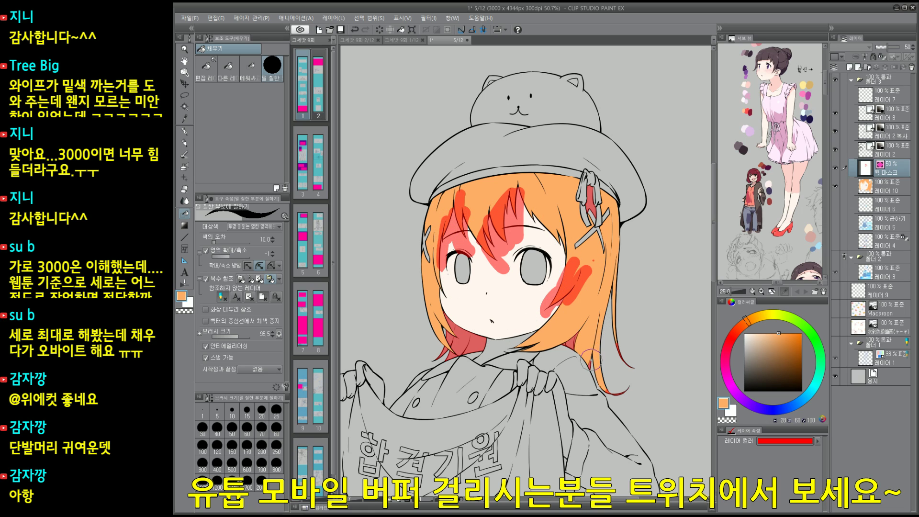
key(q)
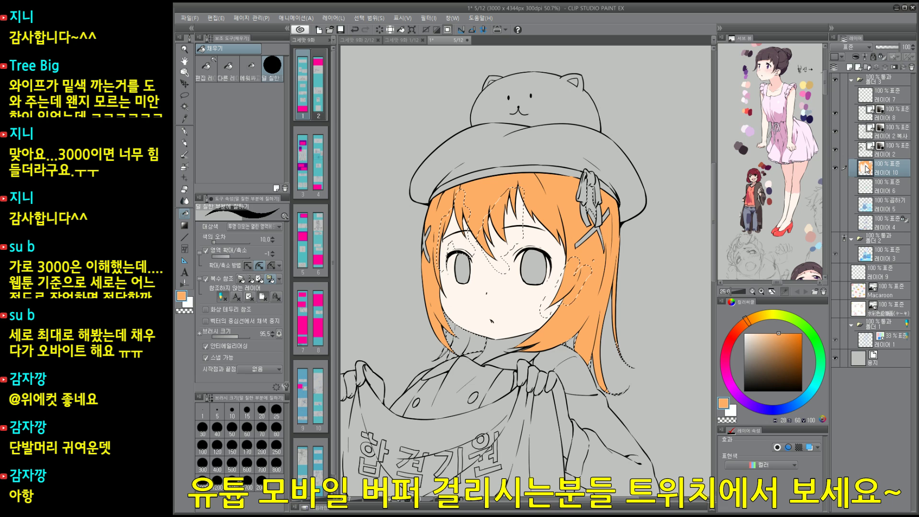
key(ctrl+d)
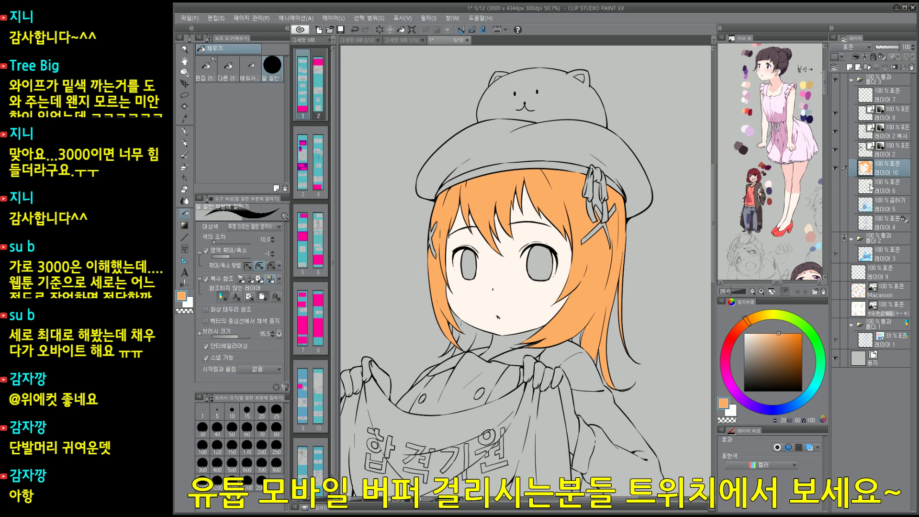
Step: Isolate 레이어 10 to examine its painted area as a quick mask, clear the selection, and restore the other layers
alt+click(835, 167)
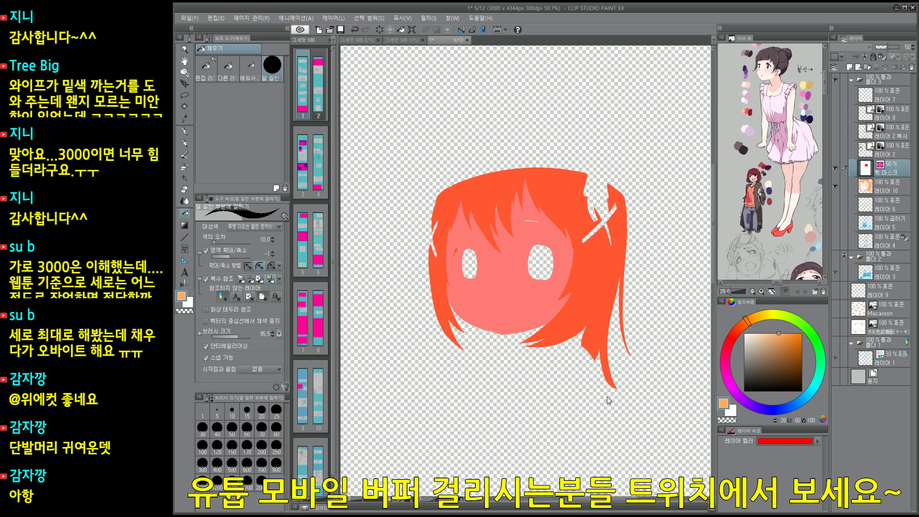
key(ctrl+d)
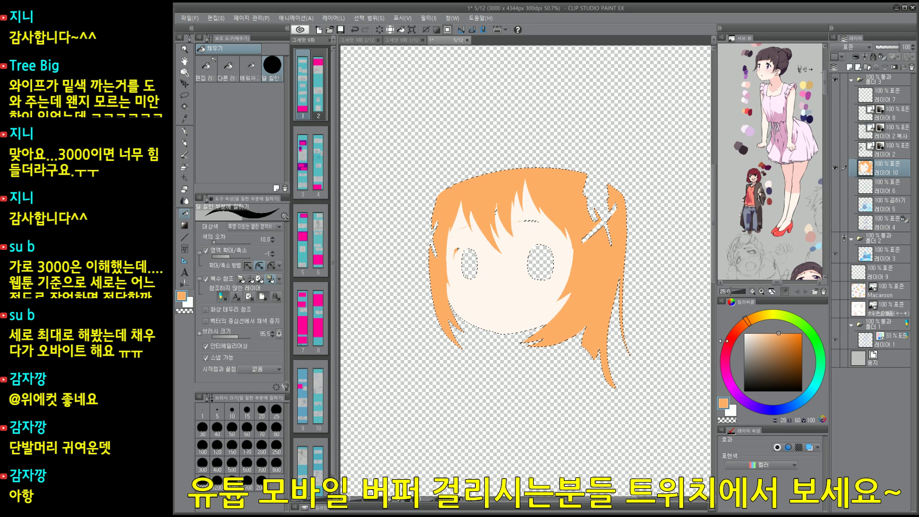
alt+click(836, 168)
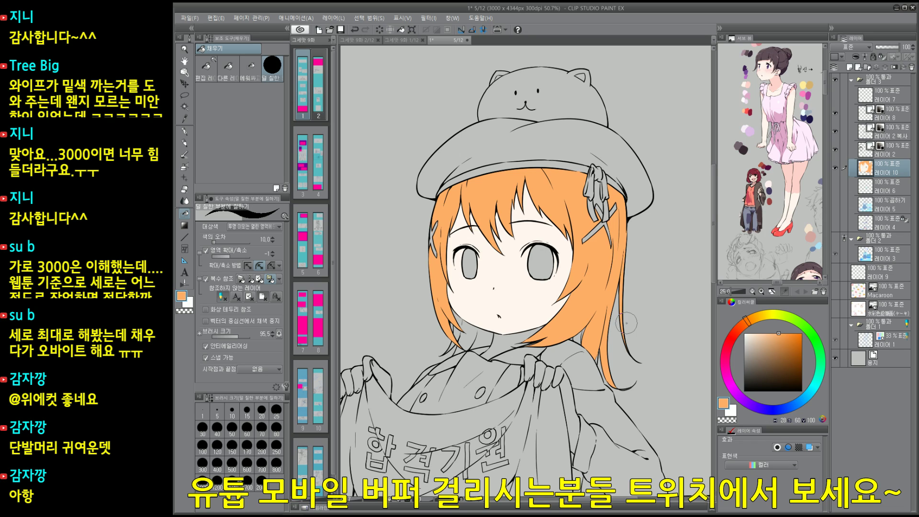
drag(596, 235, 595, 233)
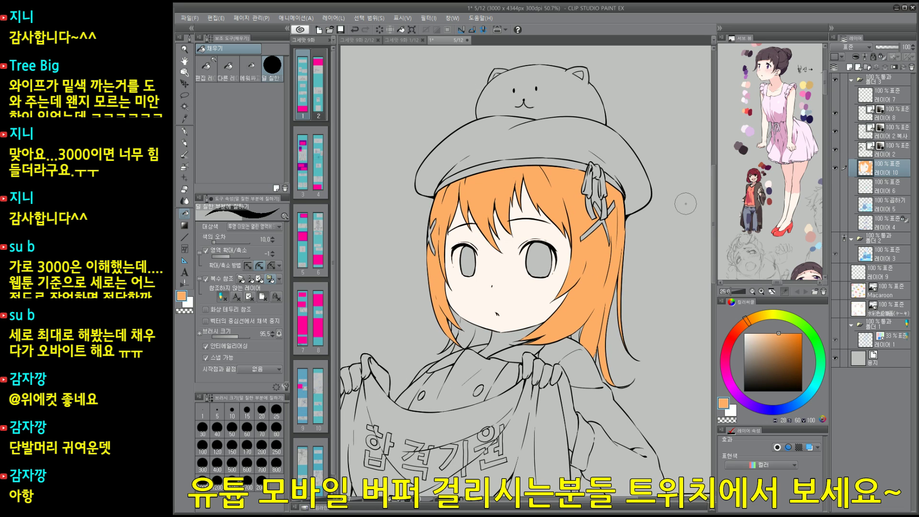
drag(646, 252, 644, 255)
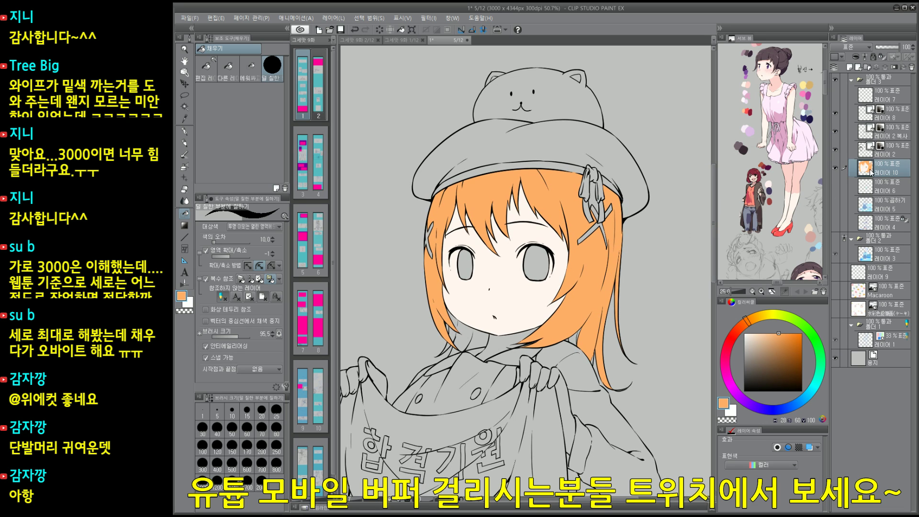
Step: Hide 레이어 10, show 레이어 4, 5, 6 and 폴더 2, and select 레이어 5
drag(836, 187, 836, 221)
click(835, 168)
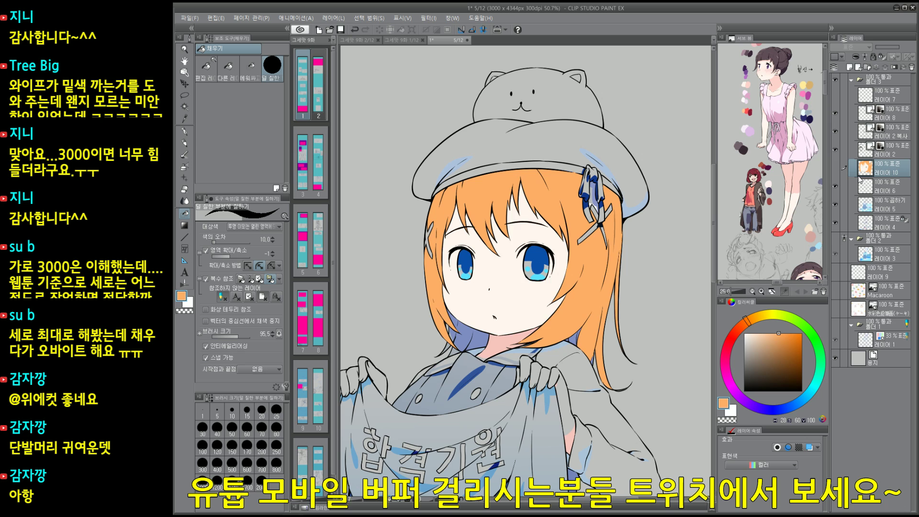
click(859, 205)
click(835, 239)
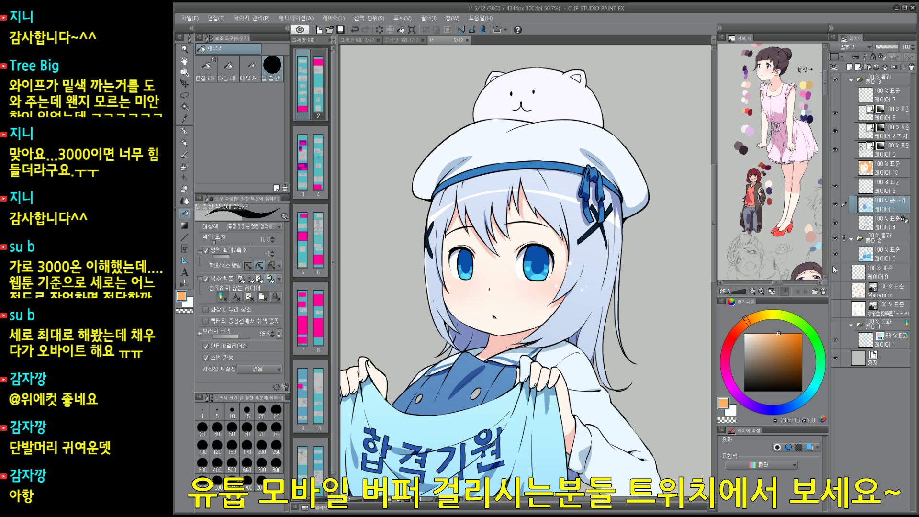
Step: Auto-select the face from other layers, clear that selection, and reselect the skin using the reference-layer auto select
mouse_move(647, 335)
mouse_down()
mouse_move(639, 327)
mouse_move(651, 323)
mouse_up()
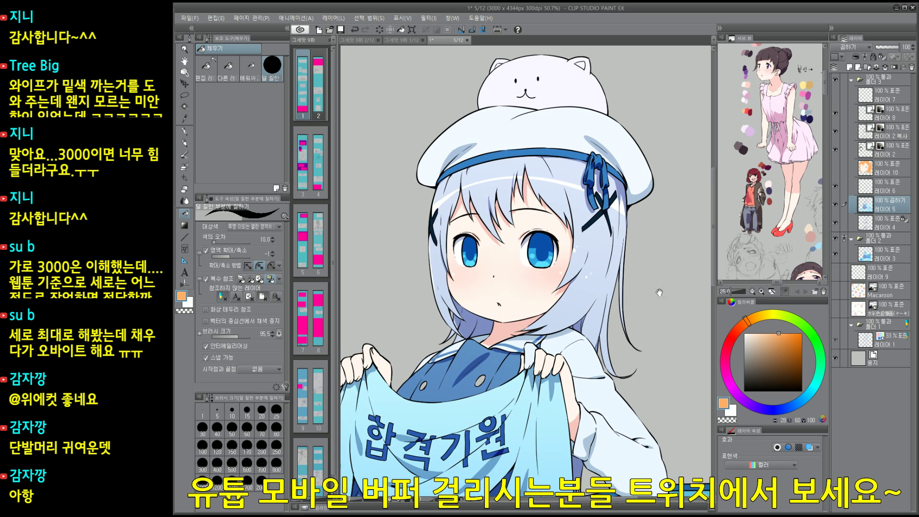
key(w)
click(519, 286)
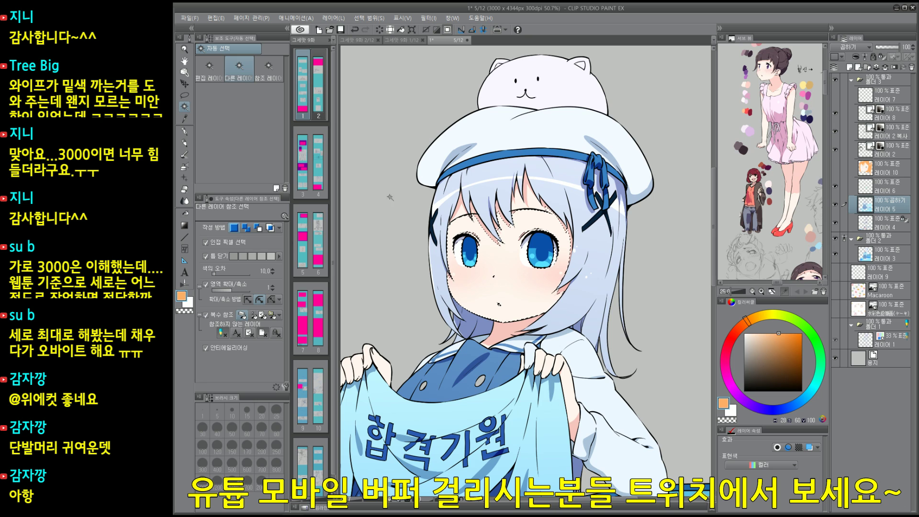
click(269, 70)
key(ctrl+d)
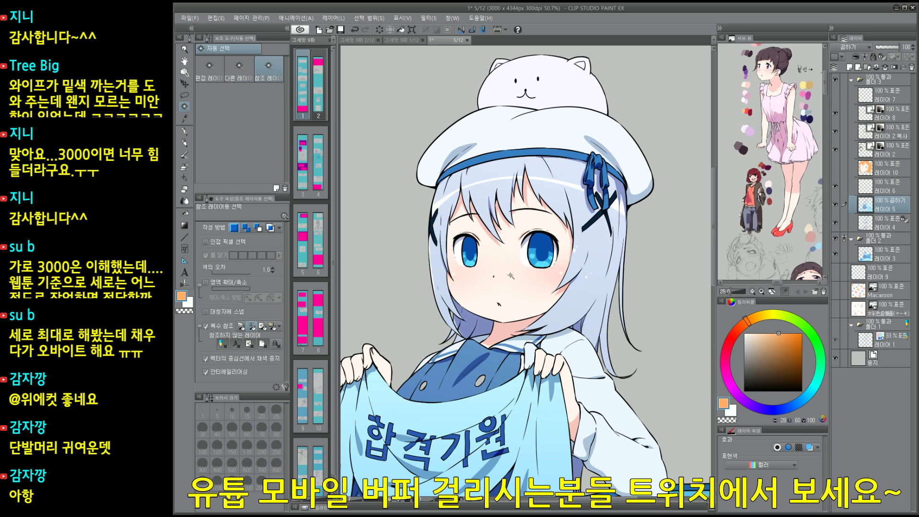
click(510, 275)
scroll(510, 276, up, 2)
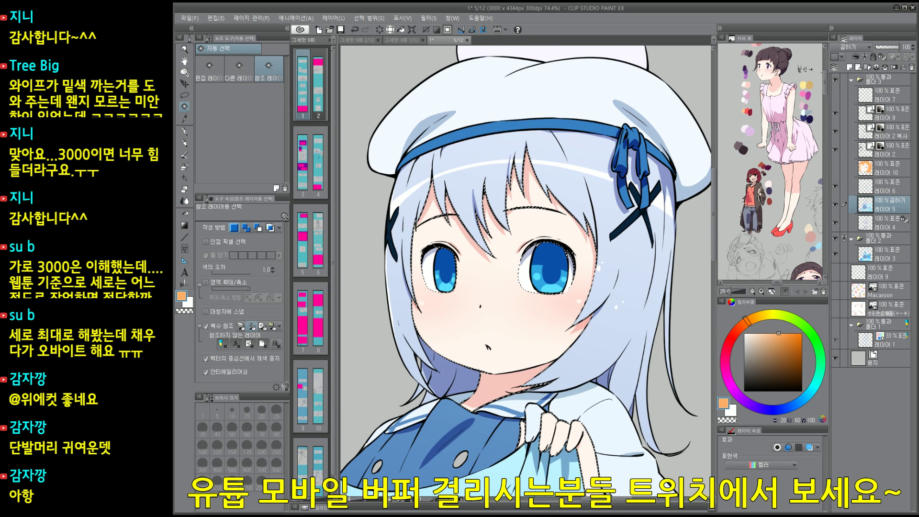
key(p)
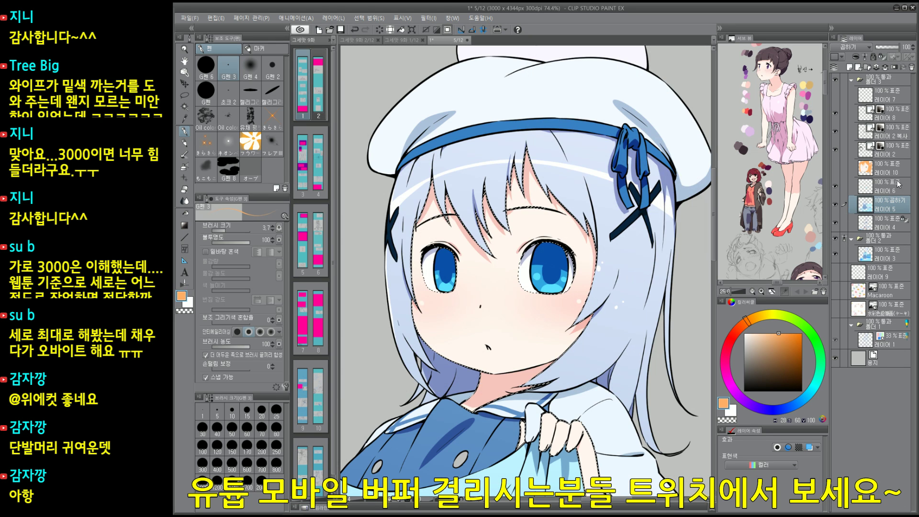
Step: Isolate 레이어 4 to examine the shadow shapes around the bangs and eyes, and restore the other layers
alt+click(834, 225)
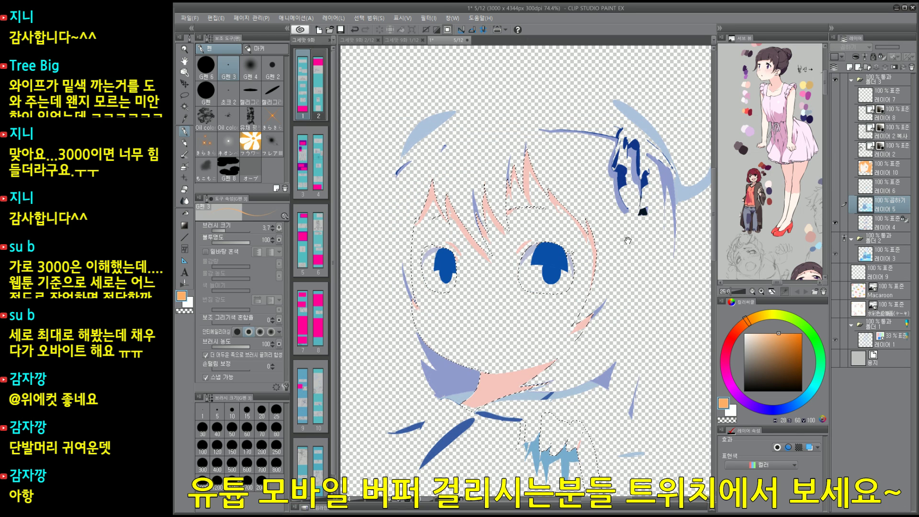
drag(536, 217, 558, 215)
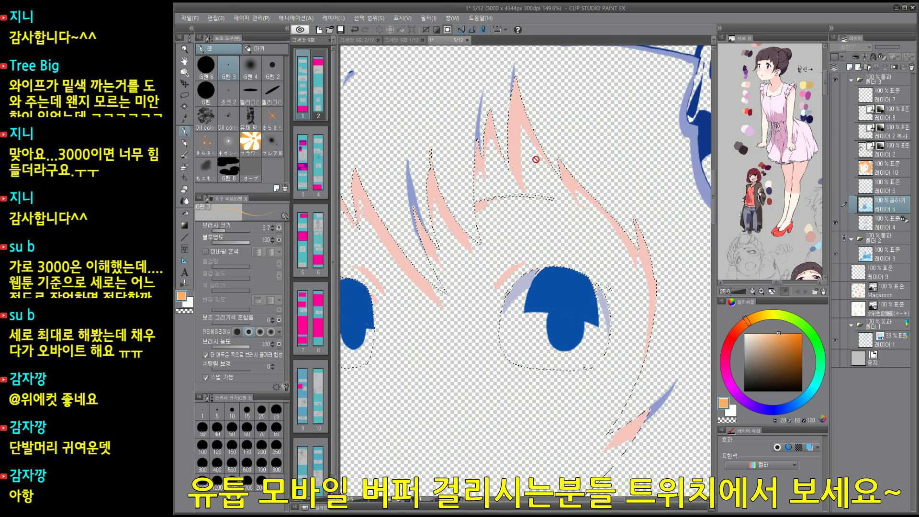
alt+click(835, 225)
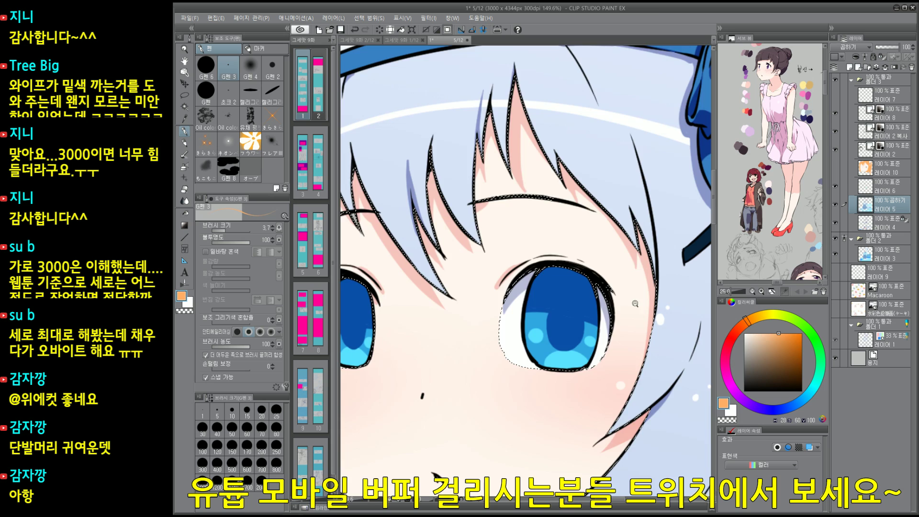
drag(635, 303, 604, 321)
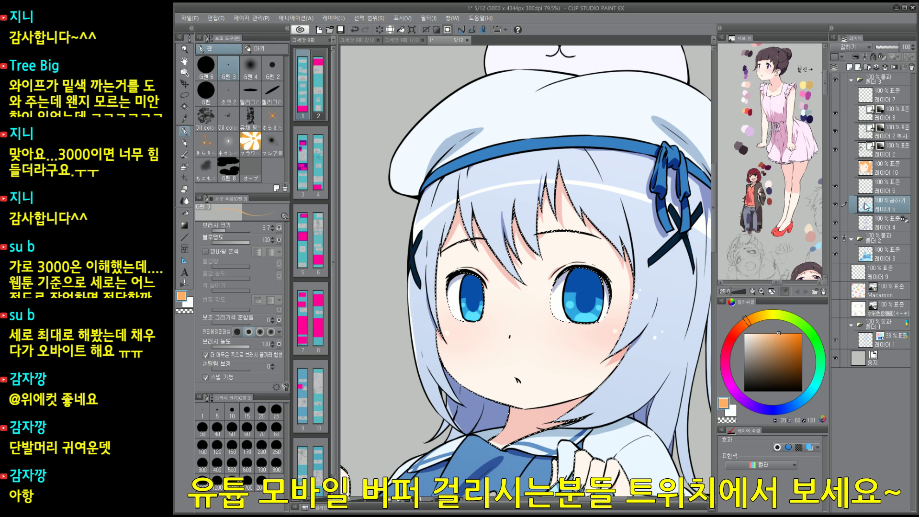
Step: Limit the skin selection to the shadow areas under the bangs and chin, preview it as a quick mask, and convert it back
key(ctrl+m)
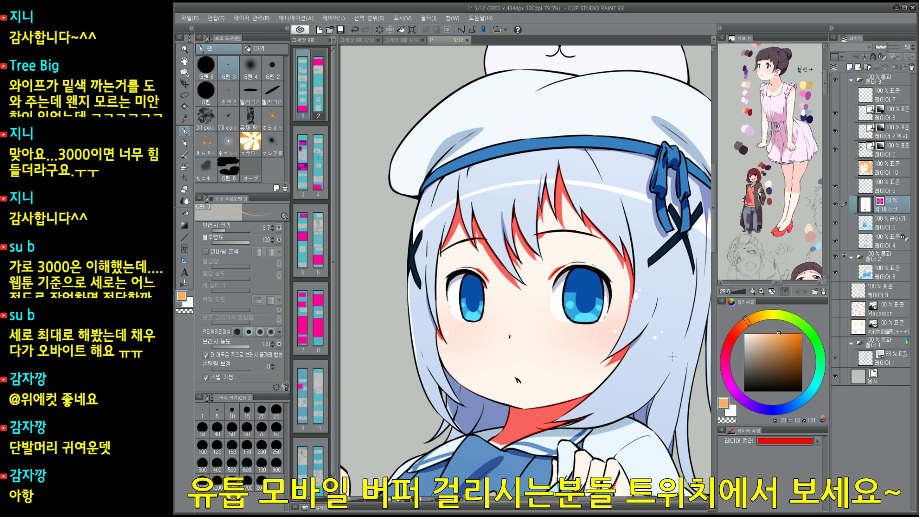
scroll(606, 353, down, 3)
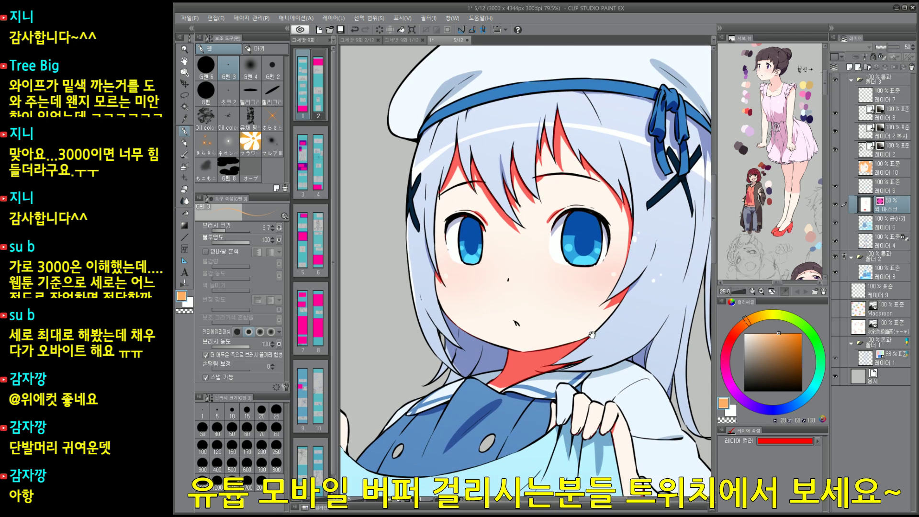
key(ctrl+m)
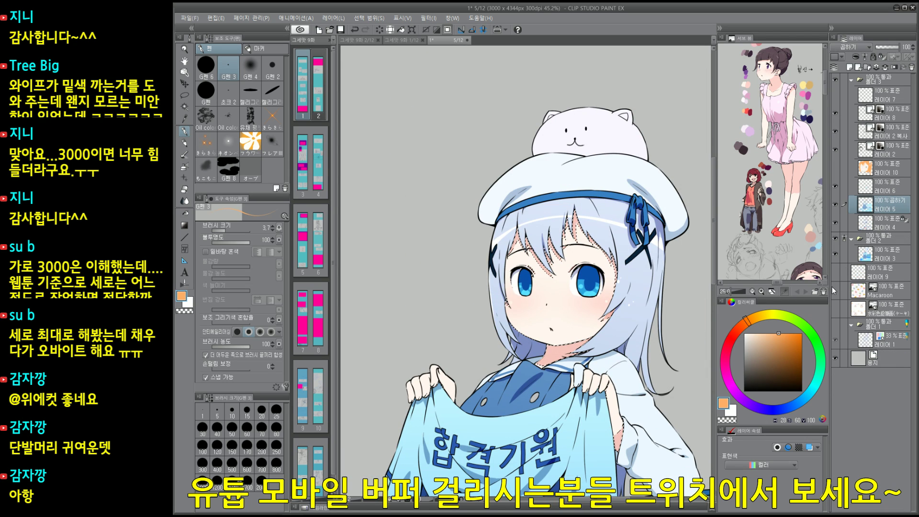
Step: Add a new raster layer above 레이어 6, choose a muted violet with the Gradient tool, and clear the selection
key(ctrl+shift+n)
key(Return)
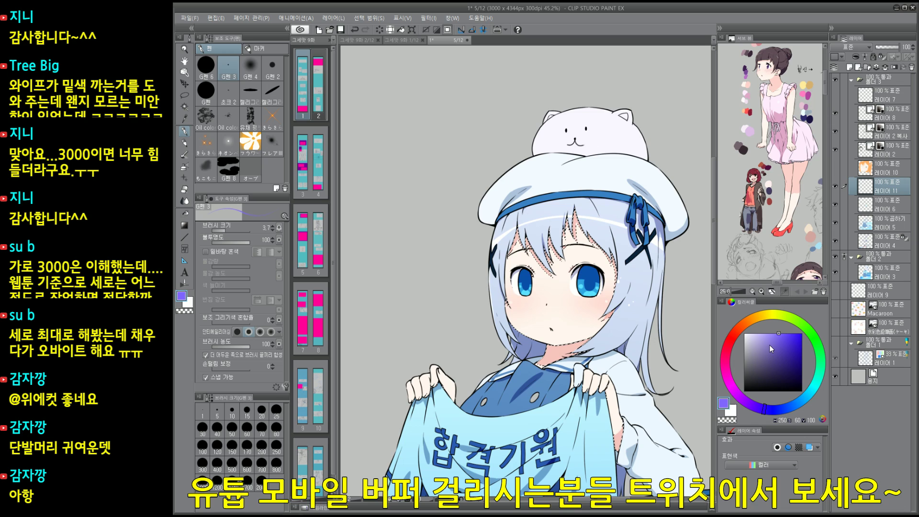
key(g)
key(ctrl+d)
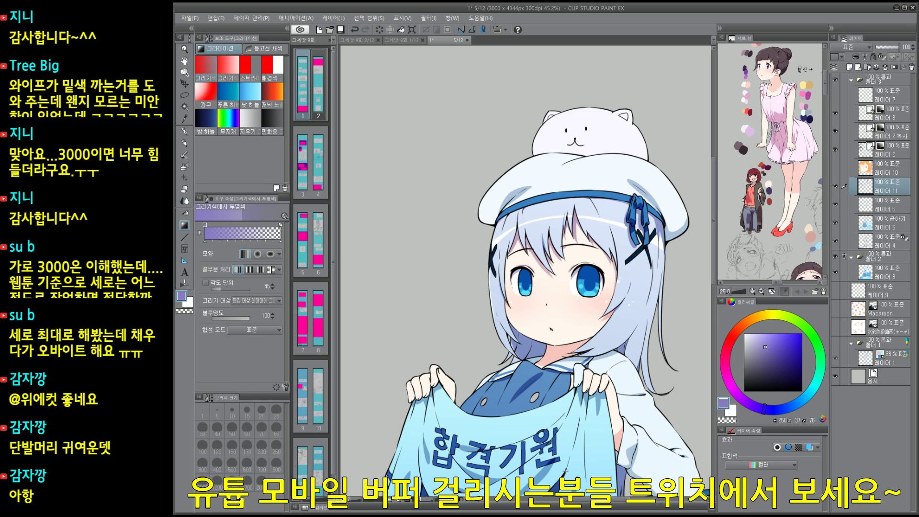
drag(592, 399, 590, 399)
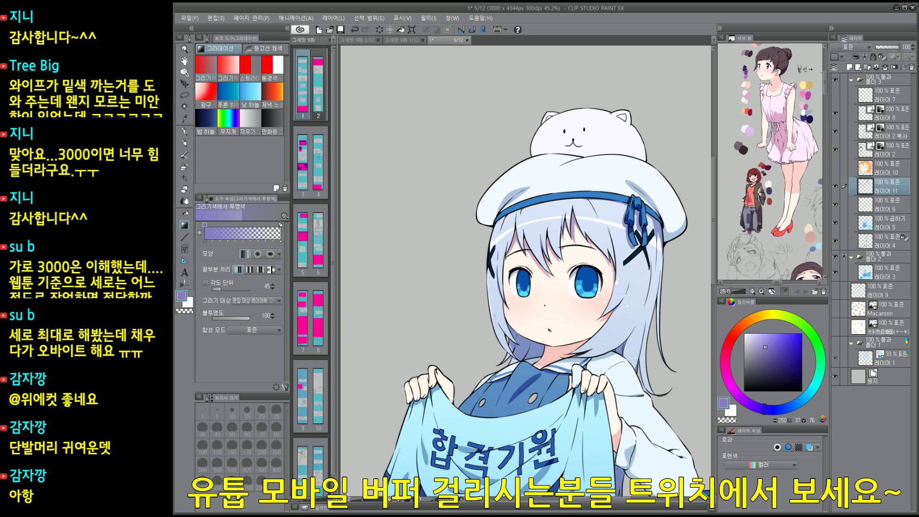
Step: Hide 레이어 11, 6, 5, 4 and 폴더 2, sample the orange hair colour, and select 레이어 10
drag(835, 186, 835, 261)
mouse_move(646, 349)
mouse_down()
mouse_move(635, 289)
mouse_move(637, 319)
mouse_move(617, 359)
mouse_up()
click(835, 260)
key(p)
alt+click(596, 303)
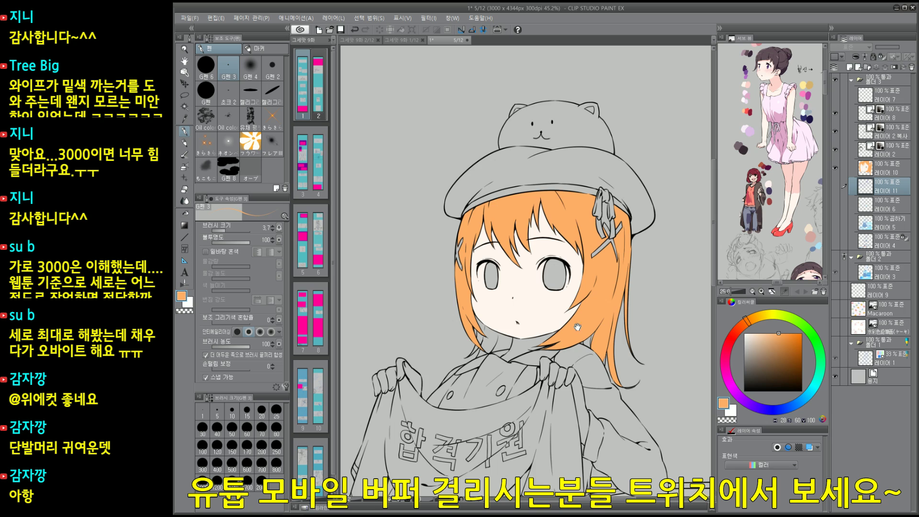
drag(561, 352, 575, 342)
click(885, 172)
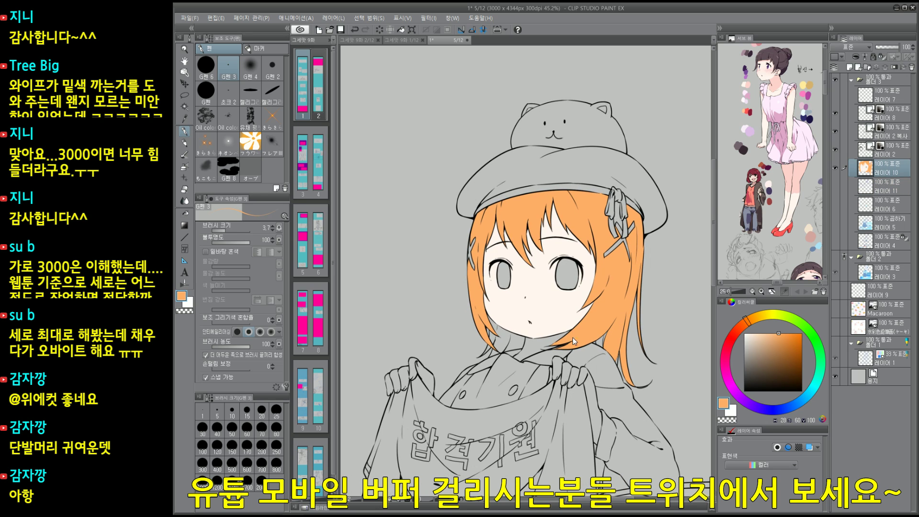
Step: Start a quick mask above 레이어 10 and bucket-fill the hair sections behind the neck and the ribbon gap
key(q)
key(g)
click(518, 341)
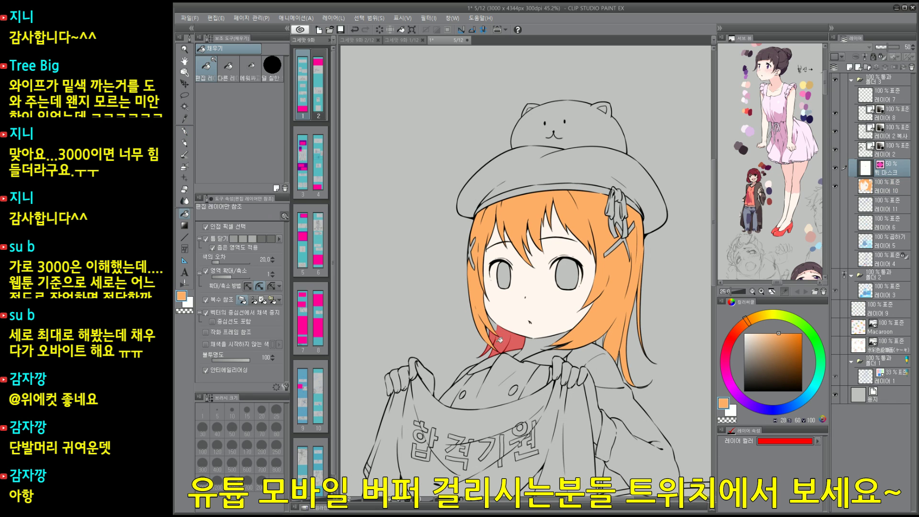
click(497, 324)
click(604, 336)
key(g)
key(g)
click(618, 216)
Step: Brush the leftover-area fill over the side hair tips and bangs in the quick mask, and convert the mask to a selection
key(g)
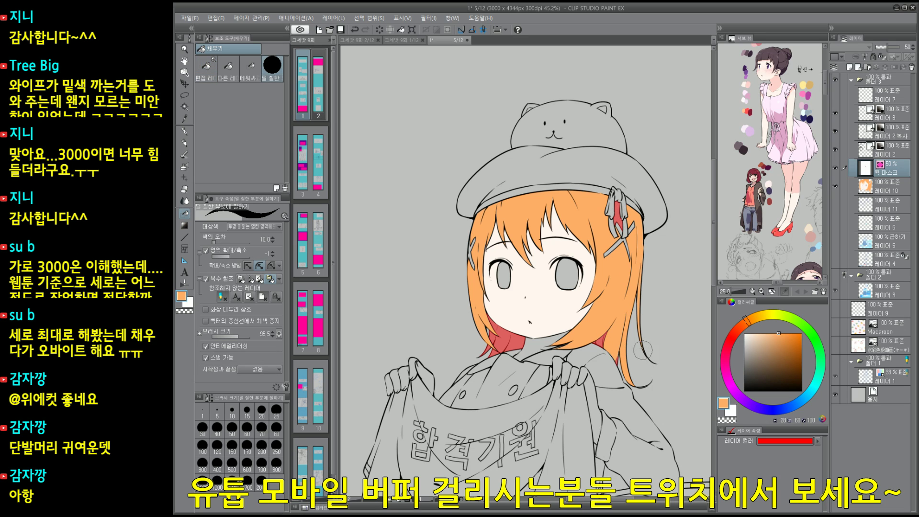
drag(642, 350, 659, 367)
click(475, 319)
mouse_move(487, 238)
mouse_down()
mouse_move(486, 260)
mouse_move(539, 268)
mouse_move(546, 225)
mouse_move(560, 206)
mouse_move(598, 280)
mouse_up()
drag(503, 224, 516, 256)
drag(590, 353, 594, 285)
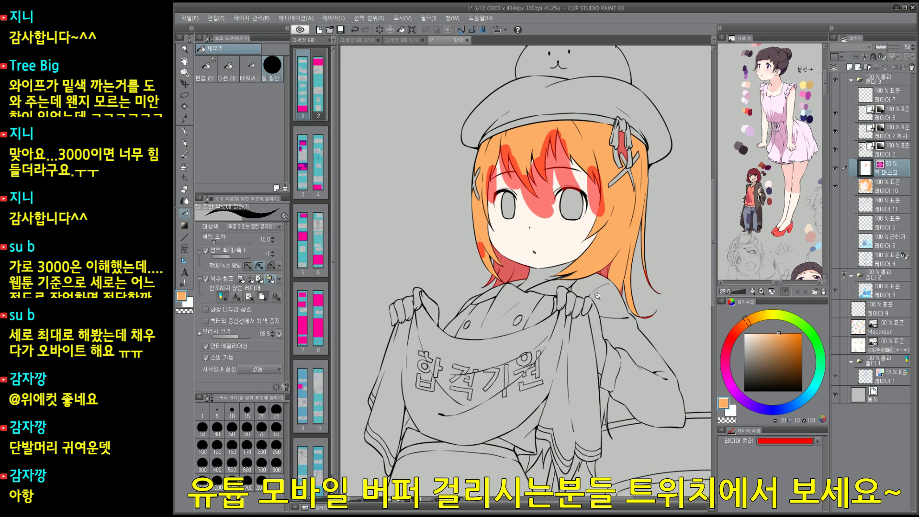
scroll(600, 297, down, 2)
key(ctrl+m)
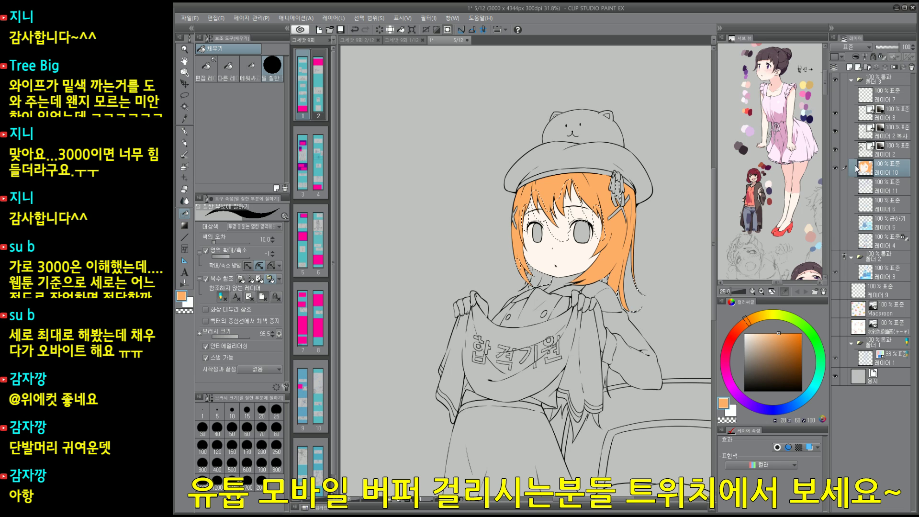
Step: Isolate 레이어 10 to check its painted area, restore the other layers, and remove that area from the selection
alt+click(835, 168)
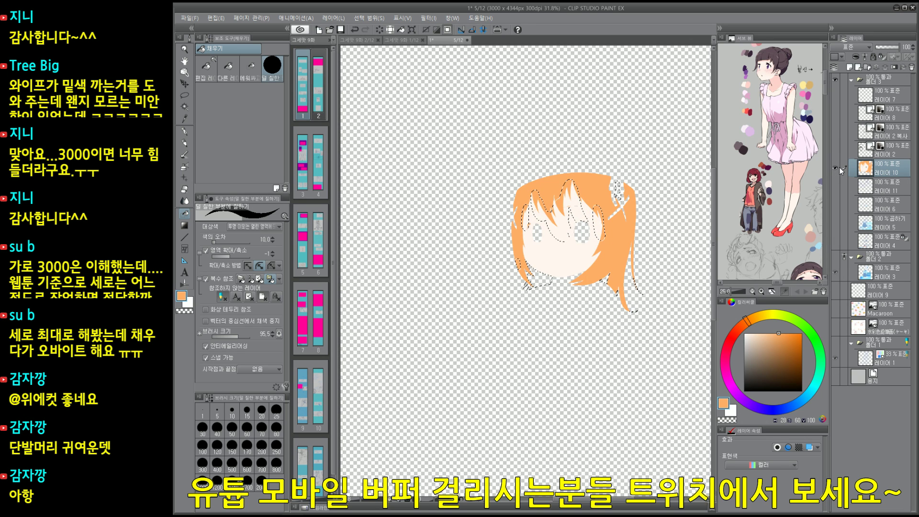
alt+click(835, 169)
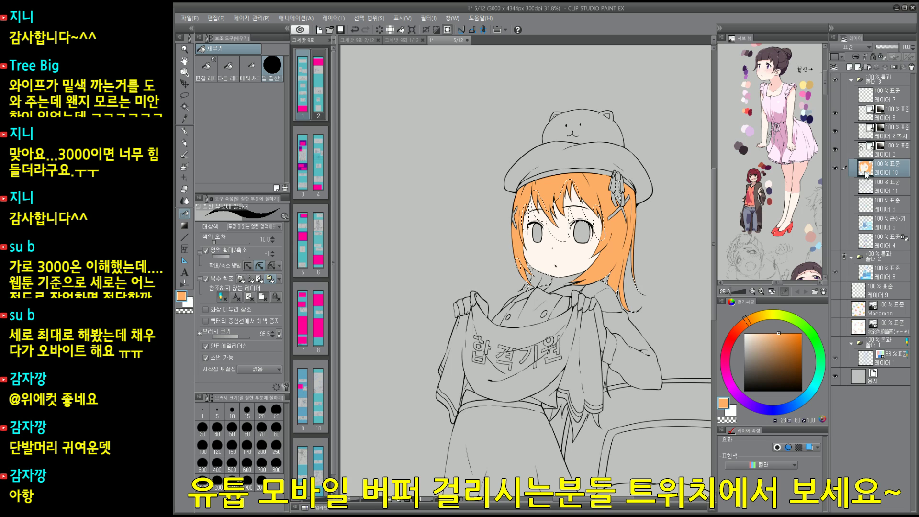
key(ctrl+d)
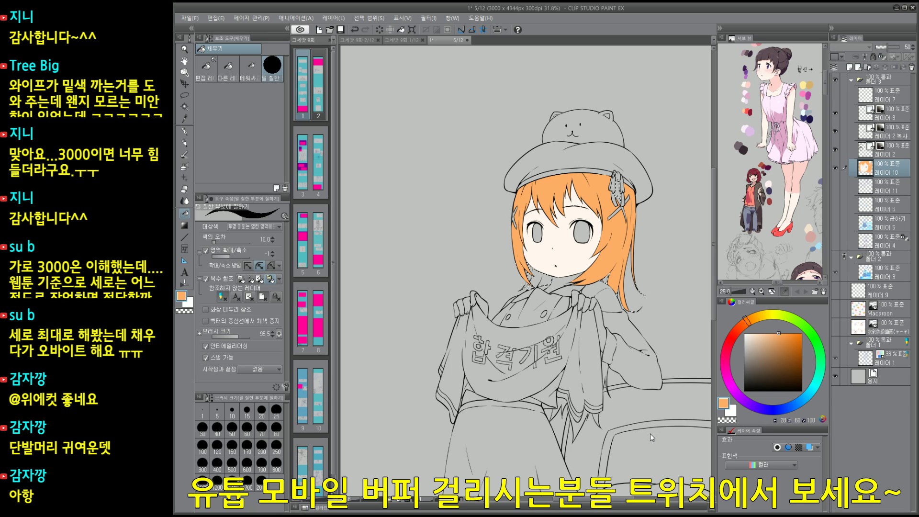
Step: Preview the remaining selection as a quick mask, fill the hair gaps with orange on 레이어 10, and deselect
key(ctrl+m)
key(ctrl+m)
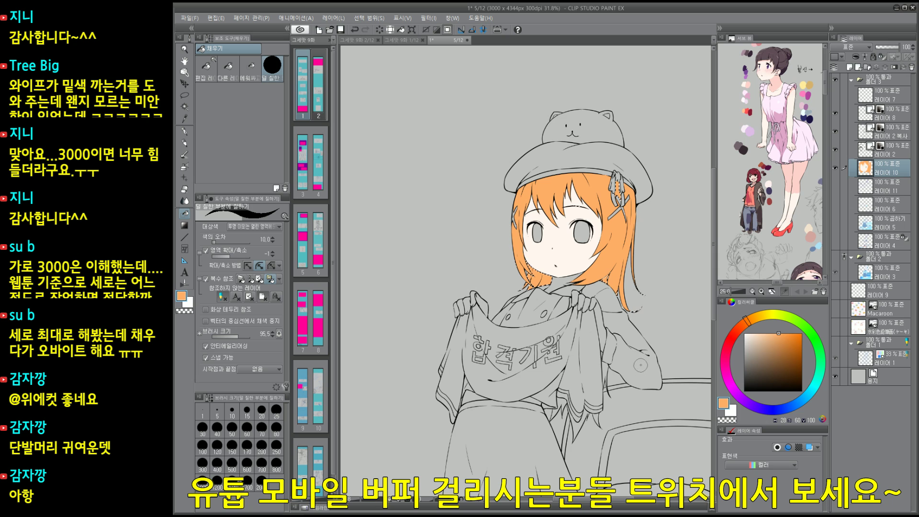
key(ctrl+d)
scroll(600, 250, up, 3)
scroll(599, 251, down, 3)
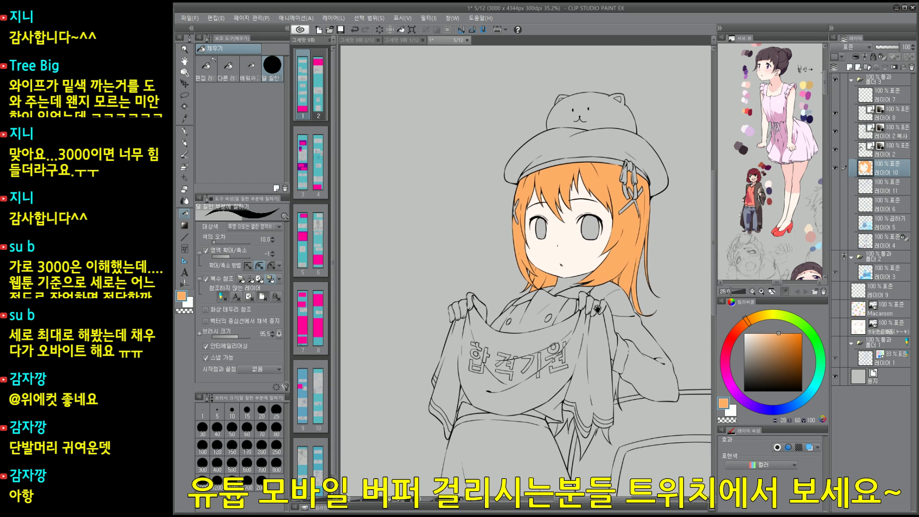
scroll(612, 304, up, 2)
drag(619, 310, 641, 350)
drag(793, 201, 770, 245)
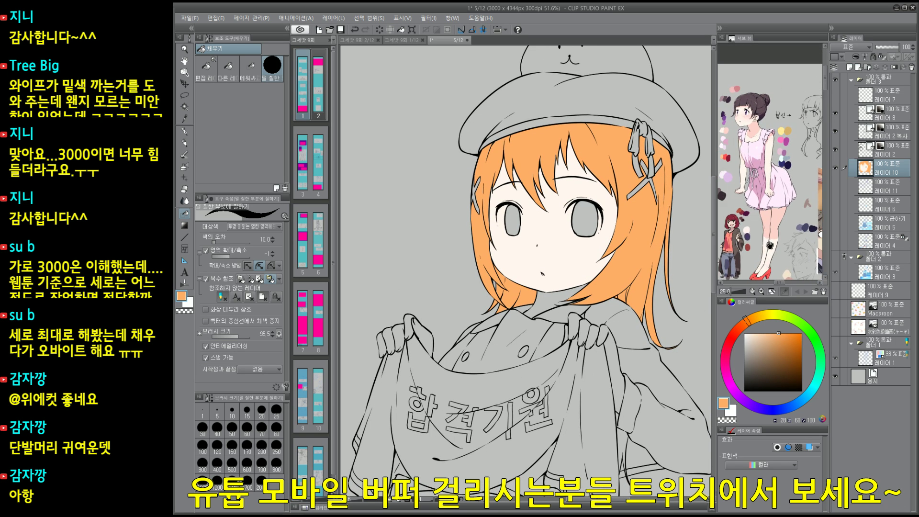
scroll(607, 334, down, 2)
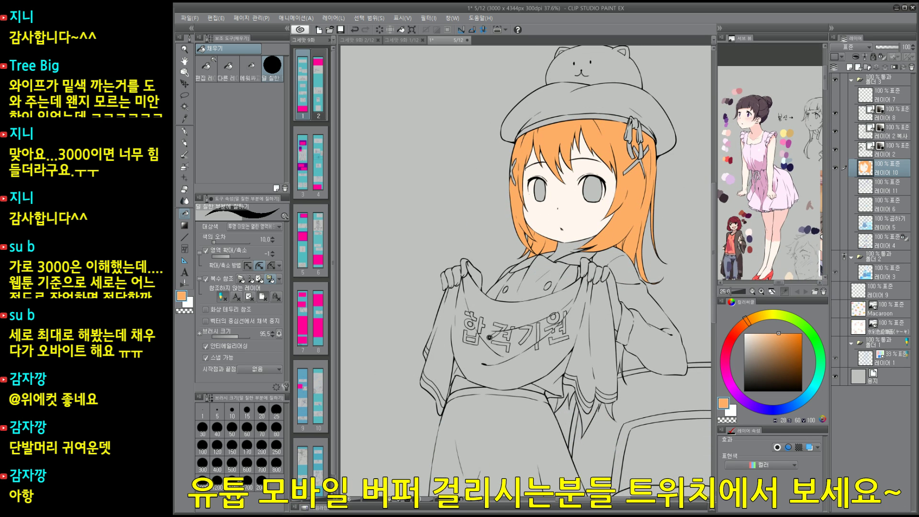
scroll(489, 337, up, 2)
Step: Choose the leftover-area fill and set its target colour option to 투명 이외는 열린 영역에도
key(g)
drag(596, 232, 574, 321)
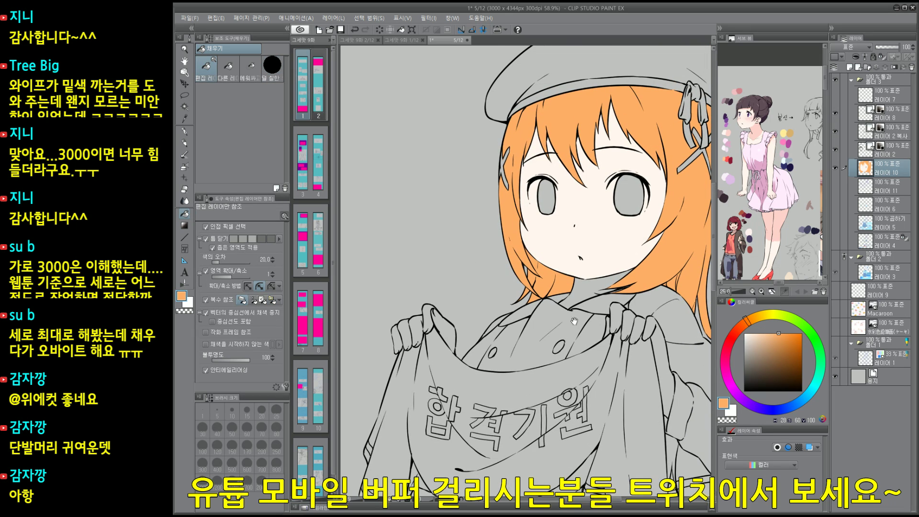
key(g)
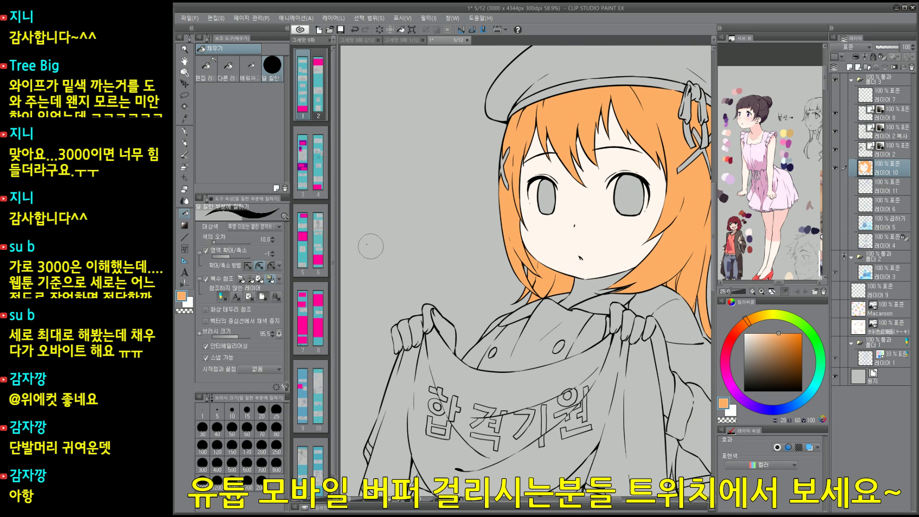
click(277, 226)
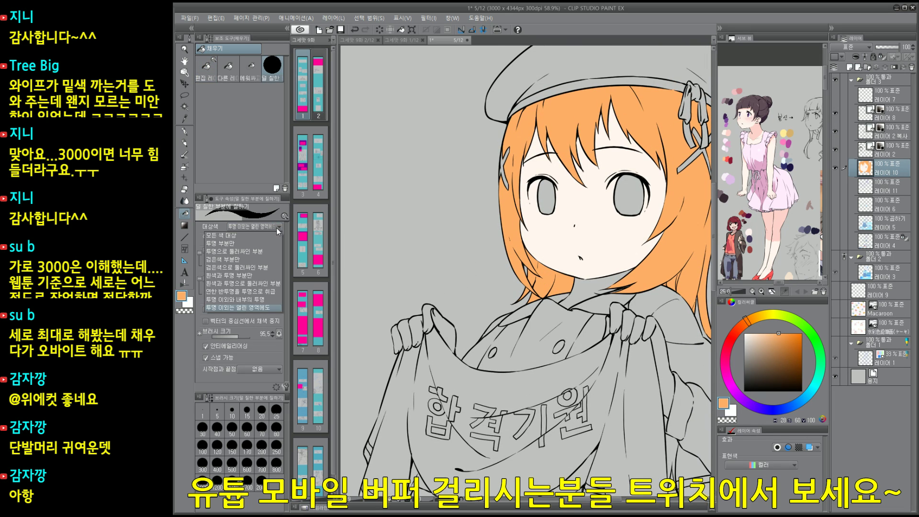
click(269, 308)
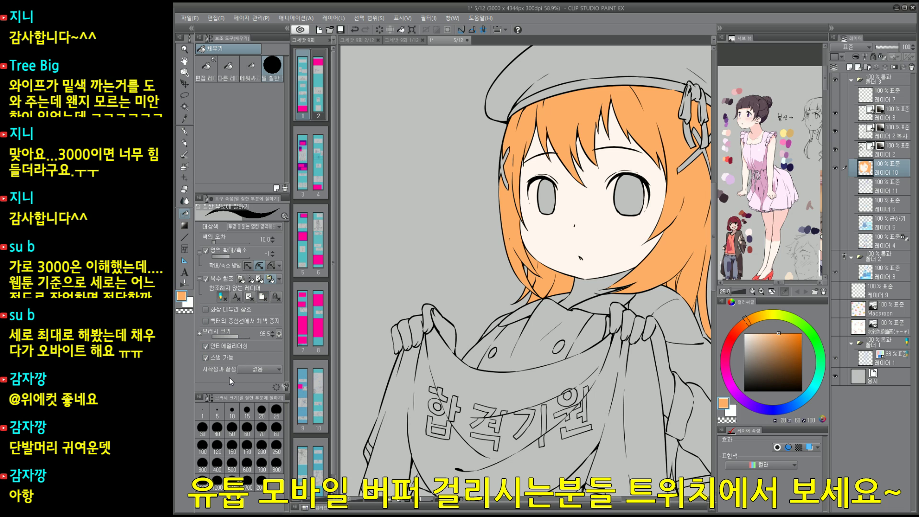
drag(531, 287, 528, 289)
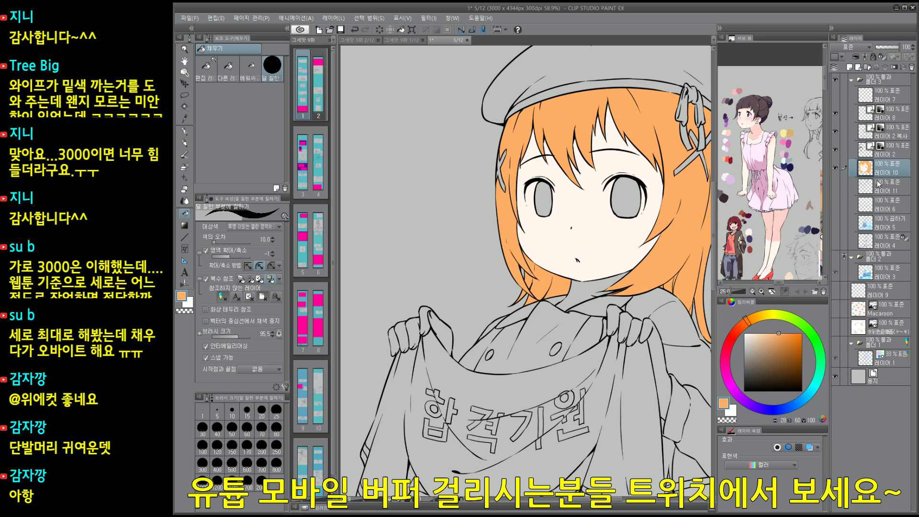
Step: Remove the orange hair layer 레이어 10 and show the base colours in 폴더 2
key(ctrl+e)
click(835, 239)
drag(639, 355, 607, 352)
scroll(608, 352, down, 1)
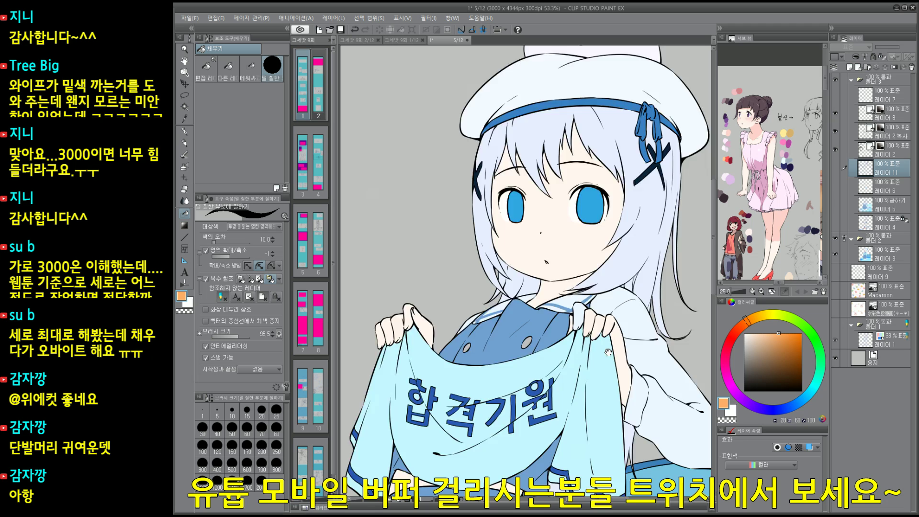
scroll(607, 352, down, 1)
Step: Create raster layer 레이어 10 directly above 폴더 2 and get the pen ready at the character's face
click(886, 228)
key(ctrl+shift+n)
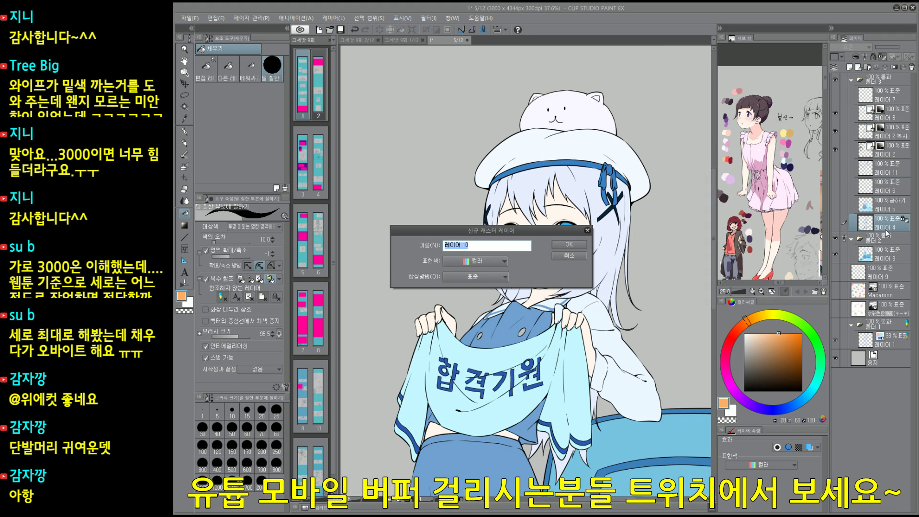
key(Return)
drag(568, 260, 563, 209)
key(w)
click(533, 273)
key(p)
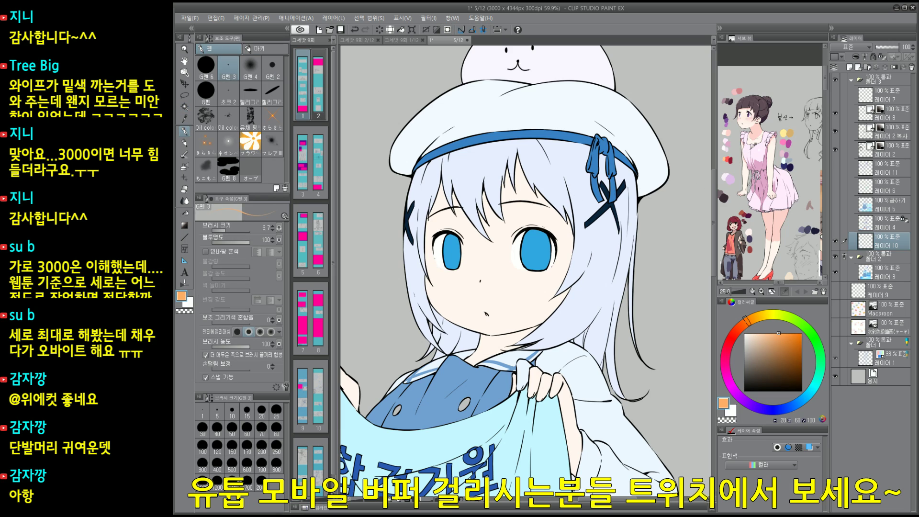
Step: Enlarge the G펜 3 pen, try a pale pink shadow under the bangs with pen and fill, and undo the last fill
click(772, 230)
key(bracketright)
key(bracketright)
key(bracketright)
key(bracketright)
key(bracketright)
key(bracketright)
key(bracketright)
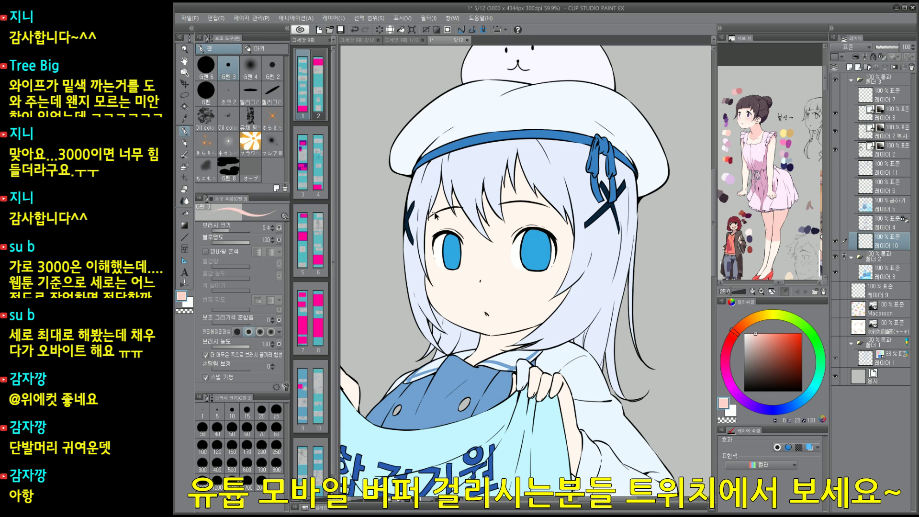
key(g)
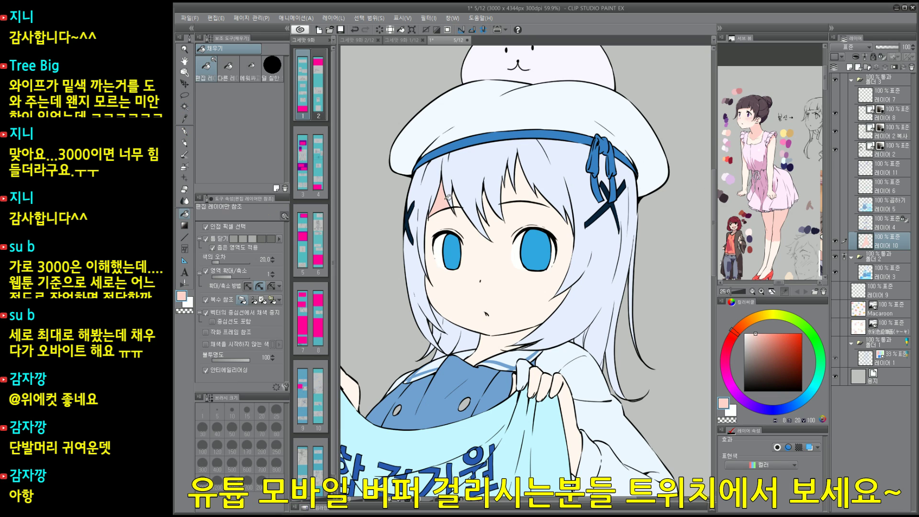
key(ctrl+z)
Step: Set a darker pink (H 8, S 24, V 91), outline the forehead shadow below the bangs on 레이어 10, and fill its gaps
click(757, 339)
key(p)
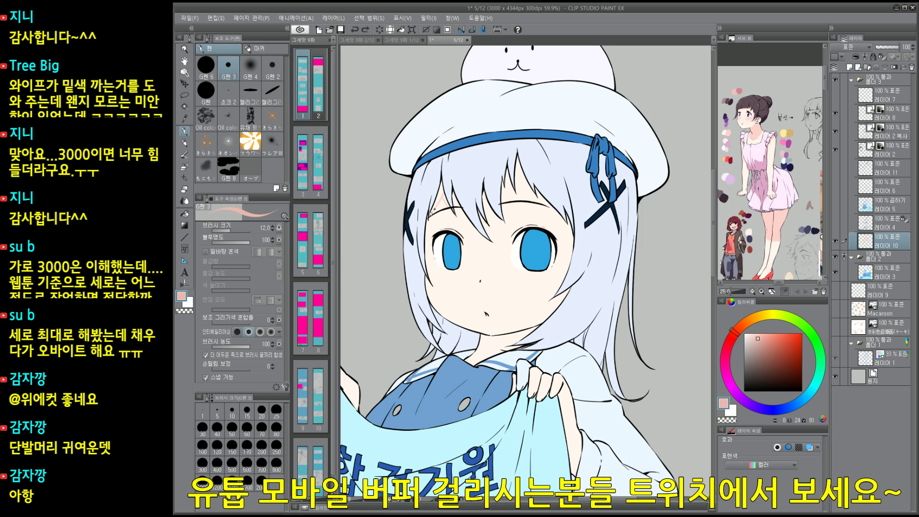
key(g)
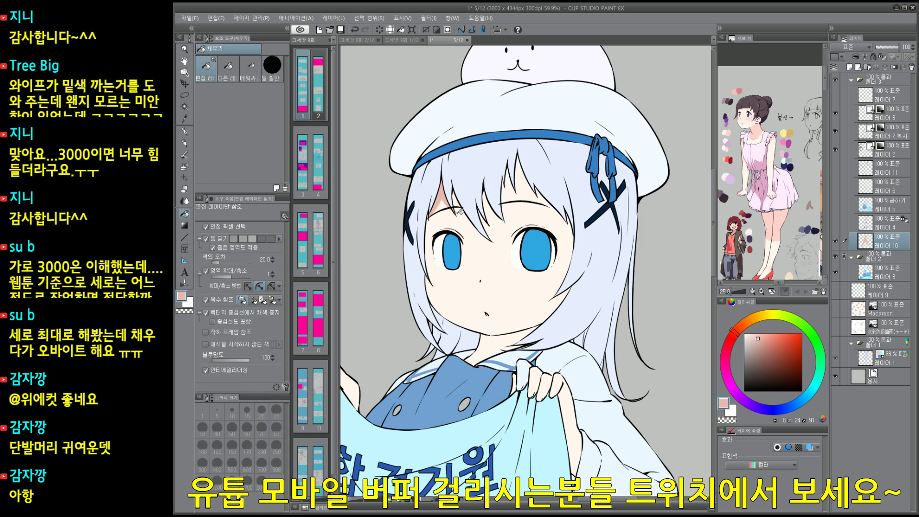
key(p)
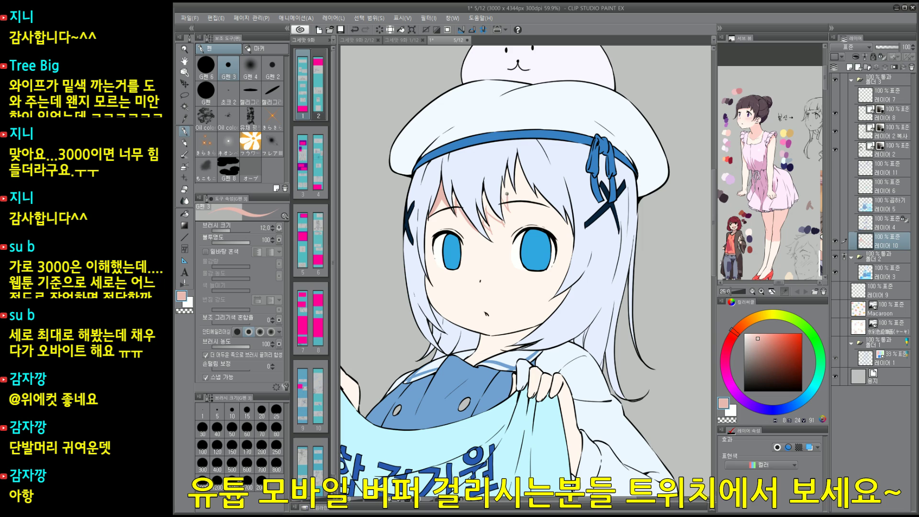
key(g)
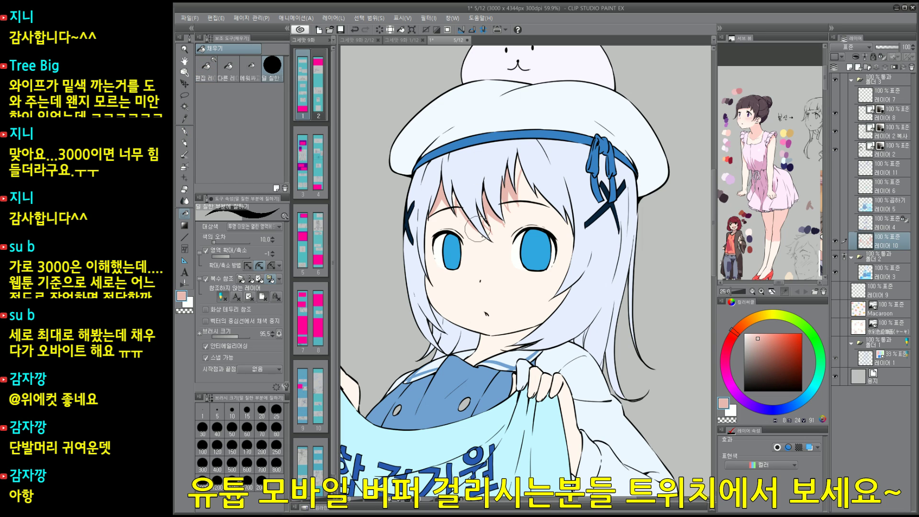
click(523, 205)
key(e)
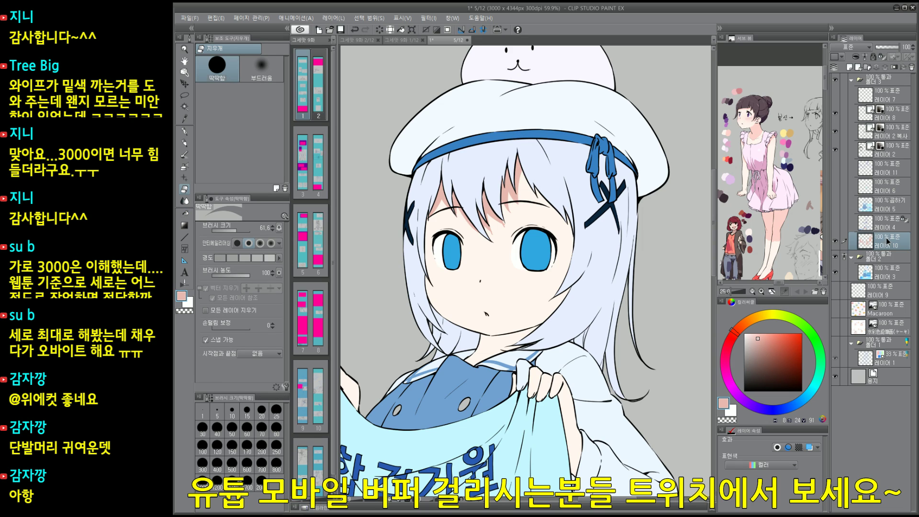
Step: Try filling the forehead shadow with 레이어 3 moved out of 폴더 2, undo the fill, and return the layer to the folder
drag(888, 275, 893, 249)
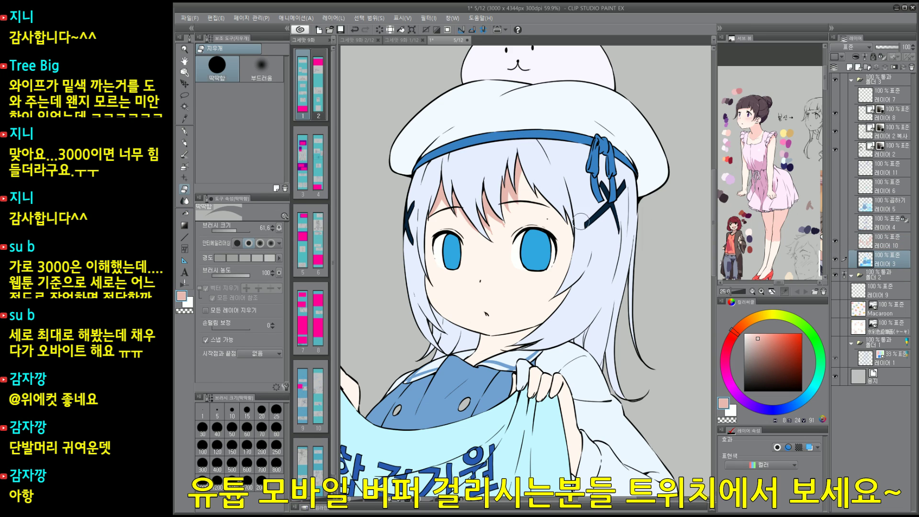
key(g)
mouse_move(540, 158)
mouse_down()
mouse_move(492, 252)
mouse_move(549, 171)
mouse_move(496, 249)
mouse_move(544, 215)
mouse_up()
key(ctrl+z)
key(ctrl+z)
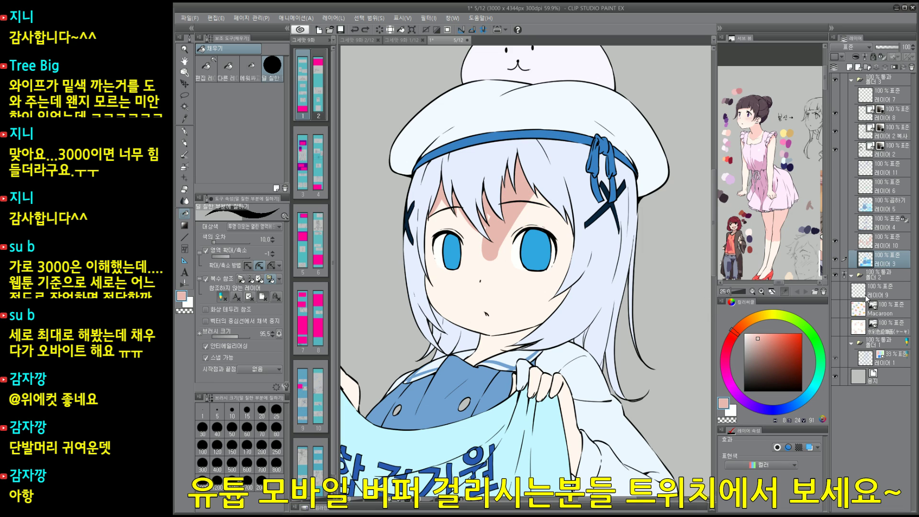
key(ctrl+z)
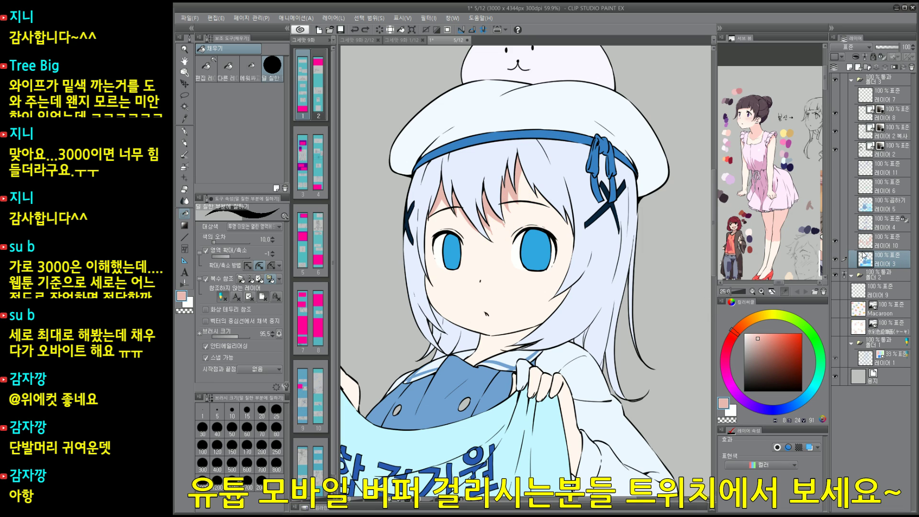
drag(893, 262, 889, 271)
Step: Hide the base colours and the paper so that only the line art and the pink shadow are displayed
alt+click(835, 257)
alt+click(835, 257)
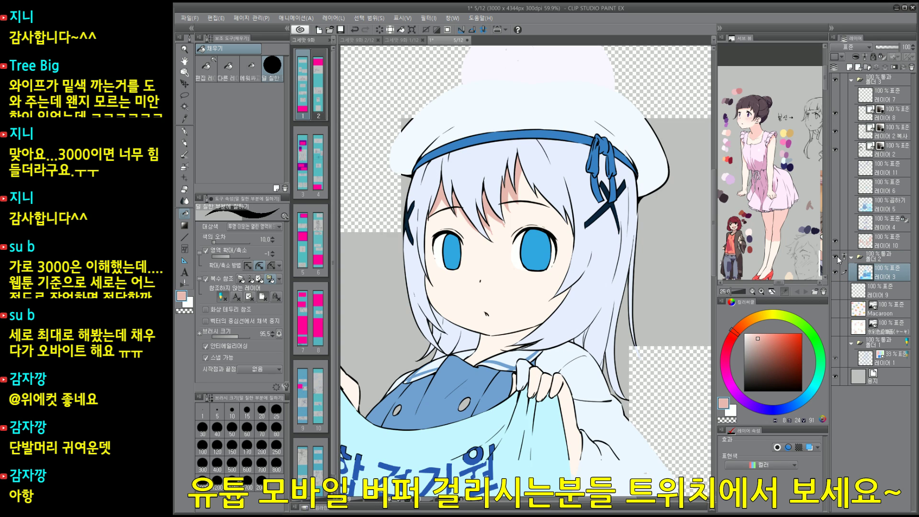
alt+click(835, 80)
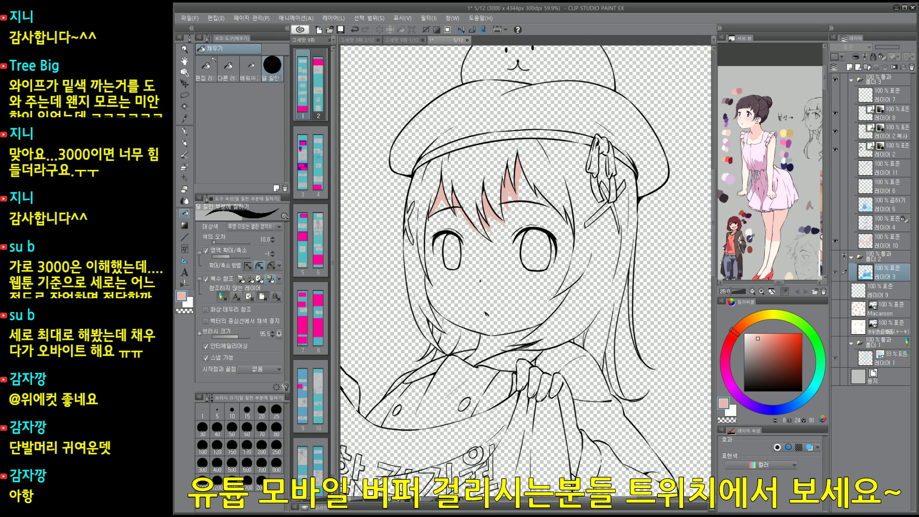
key(alt)
alt+click(835, 80)
alt+click(835, 80)
Step: Fill the remaining gaps in the bangs' pink shadow on 레이어 10 and show 폴더 2 again
click(885, 245)
key(p)
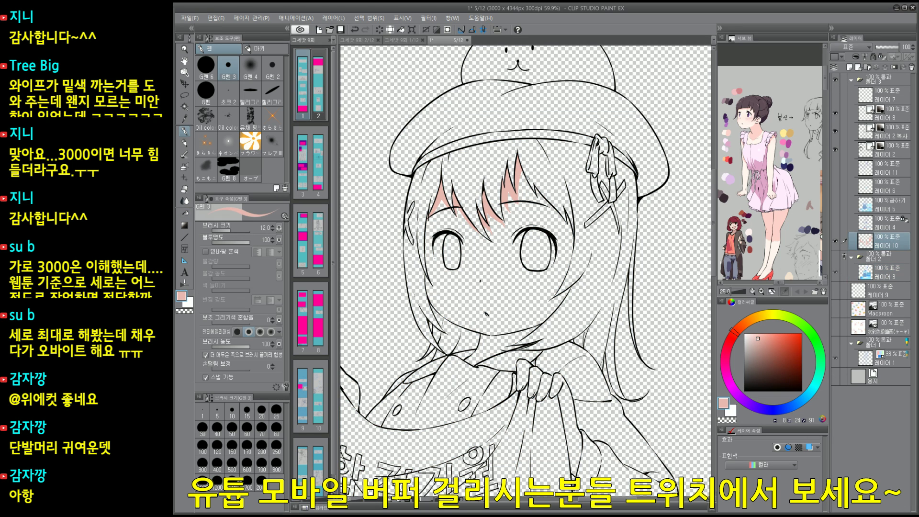
key(g)
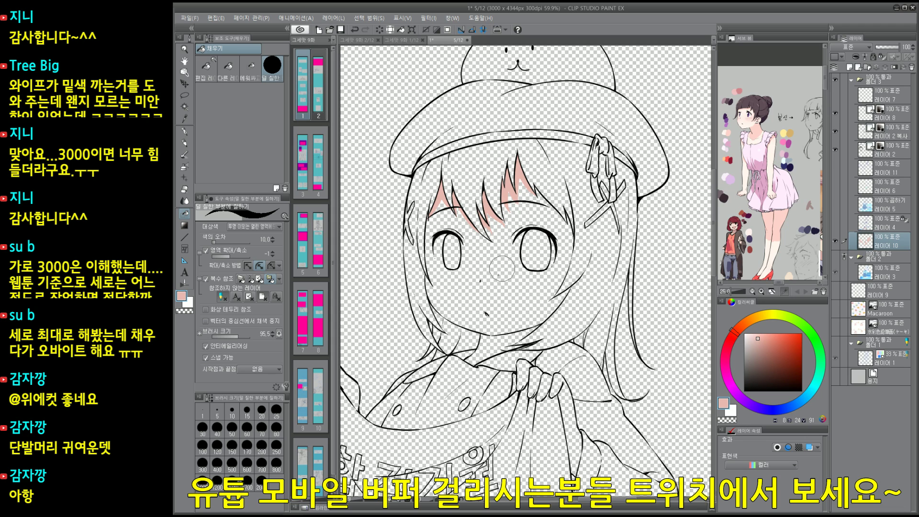
mouse_move(511, 283)
mouse_down()
mouse_move(490, 320)
mouse_move(510, 307)
mouse_move(529, 318)
mouse_up()
click(834, 261)
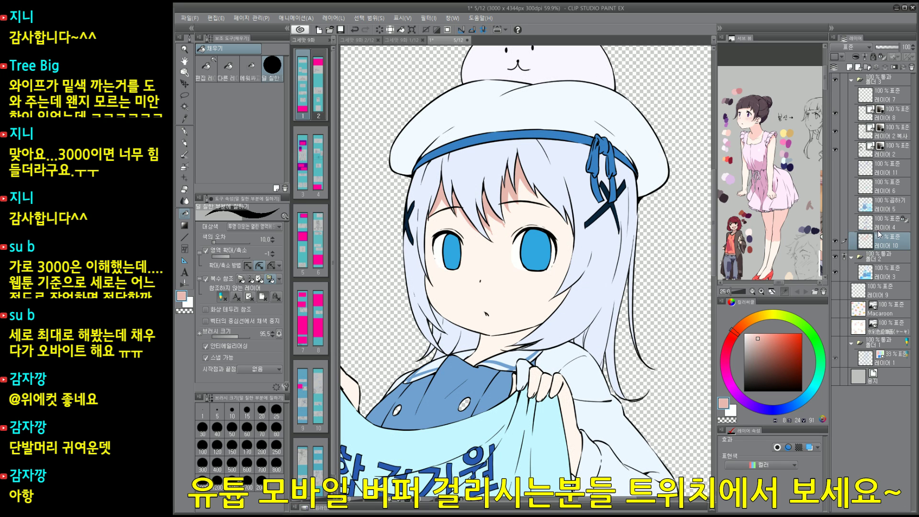
Step: Add small pink pen and fill touches on 레이어 10 at the inner edge of the eye nearer the hat ribbon
mouse_move(665, 277)
mouse_down()
mouse_move(594, 330)
mouse_move(593, 287)
mouse_up()
drag(522, 278, 548, 265)
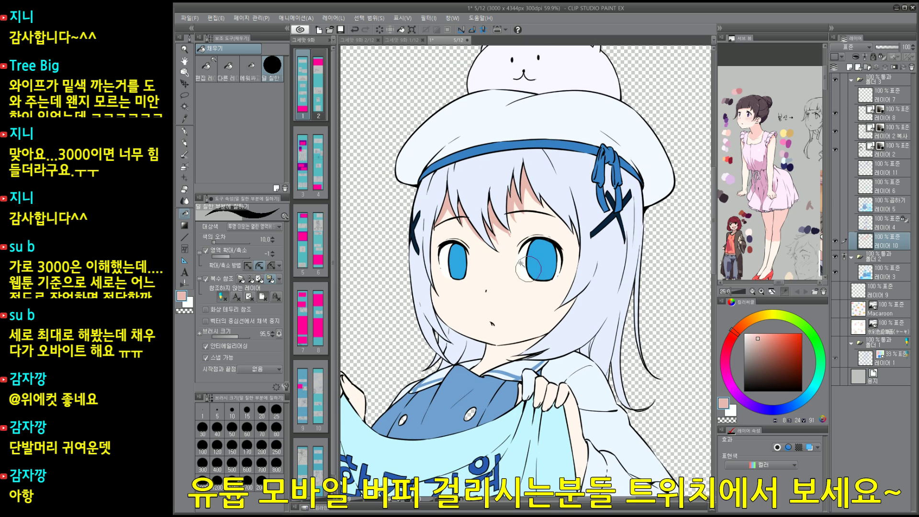
key(p)
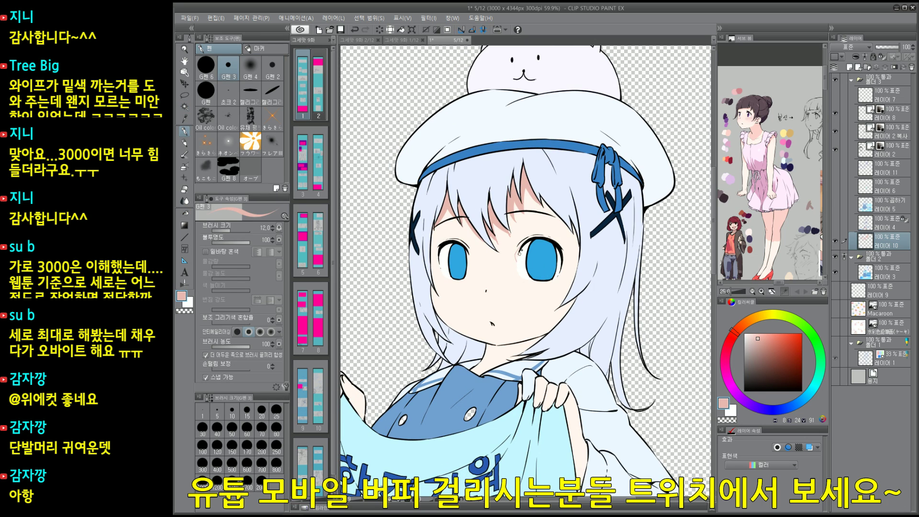
key(g)
drag(522, 254, 525, 243)
key(p)
key(g)
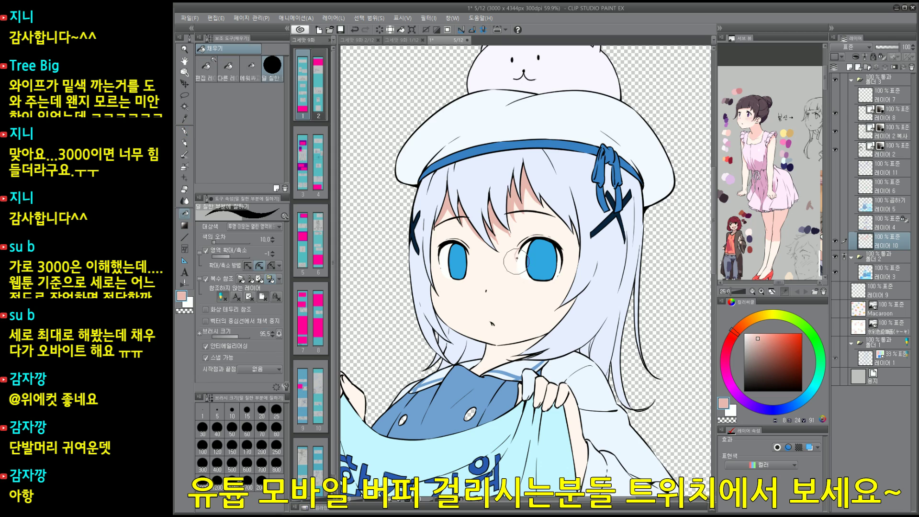
key(p)
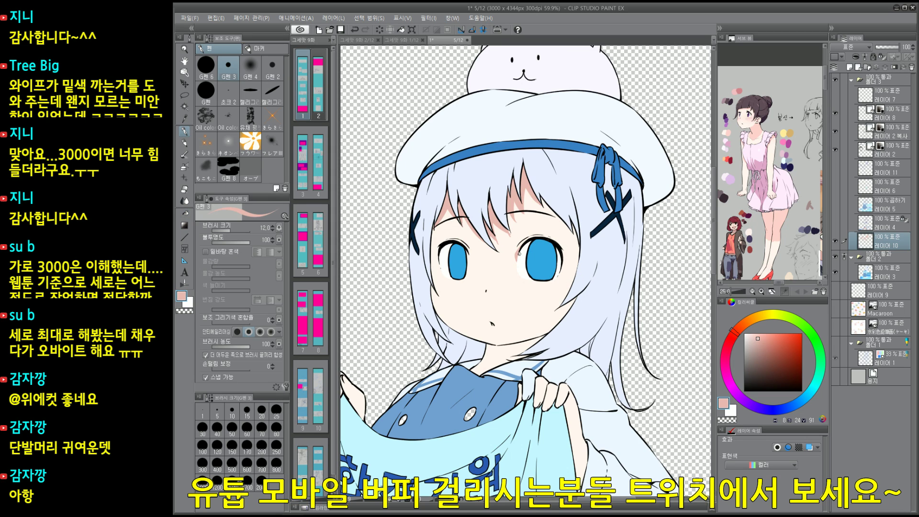
Step: Outline the shadow cast by the side hair beside the ribbon-side eye in pink and fill it on 레이어 10
key(g)
key(p)
key(g)
key(p)
key(g)
key(p)
key(g)
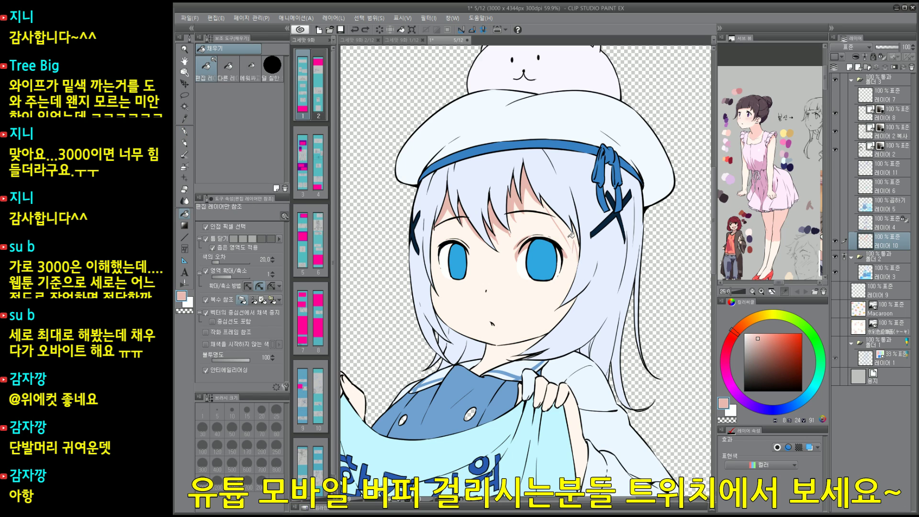
key(p)
key(g)
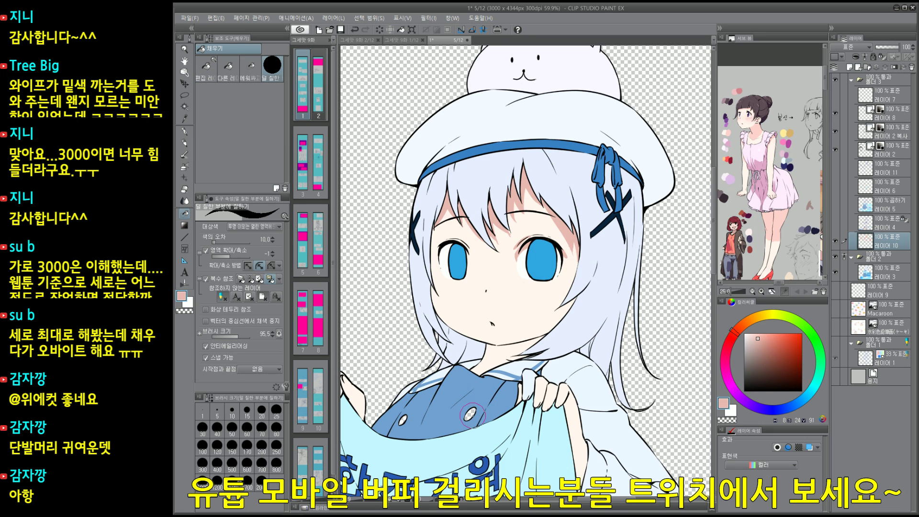
Step: Delete the pink shadow layer 레이어 10, select 레이어 11, and display the line art over the paper with 폴더 2 hidden
drag(567, 412, 572, 378)
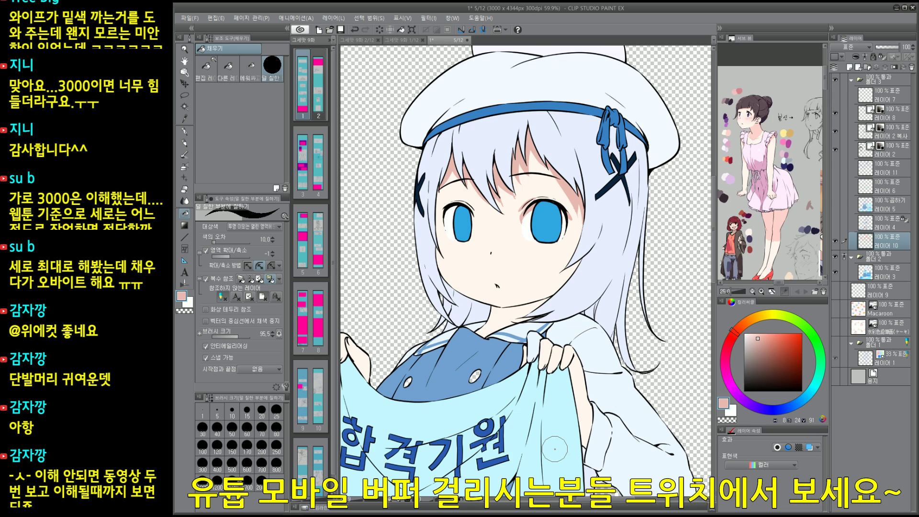
key(Delete)
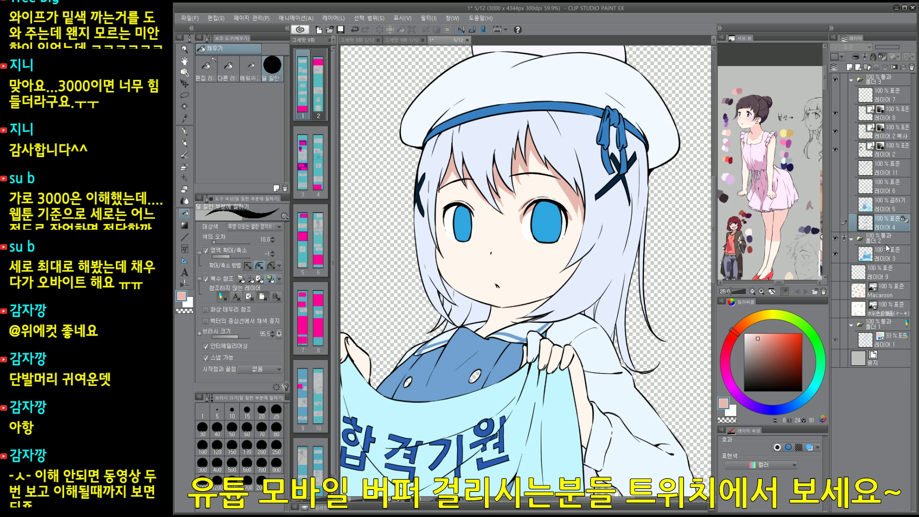
click(884, 166)
scroll(635, 318, down, 2)
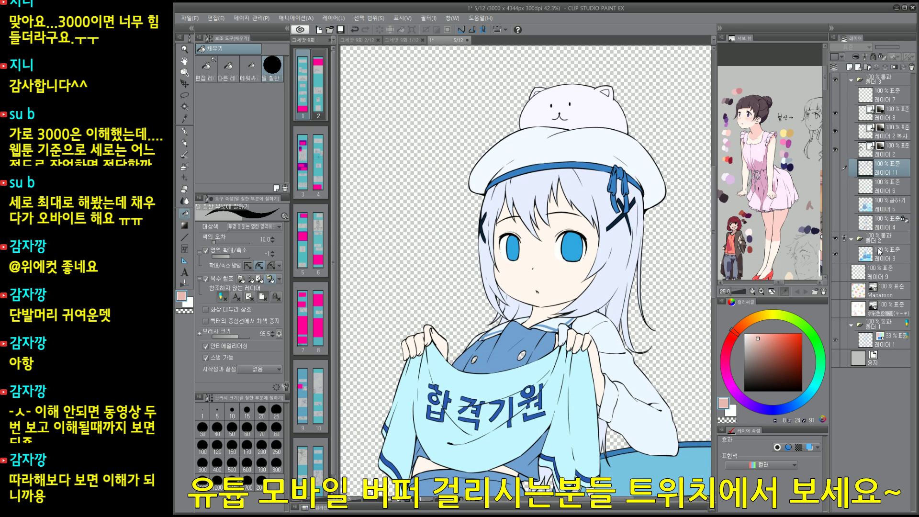
click(835, 356)
scroll(622, 259, up, 2)
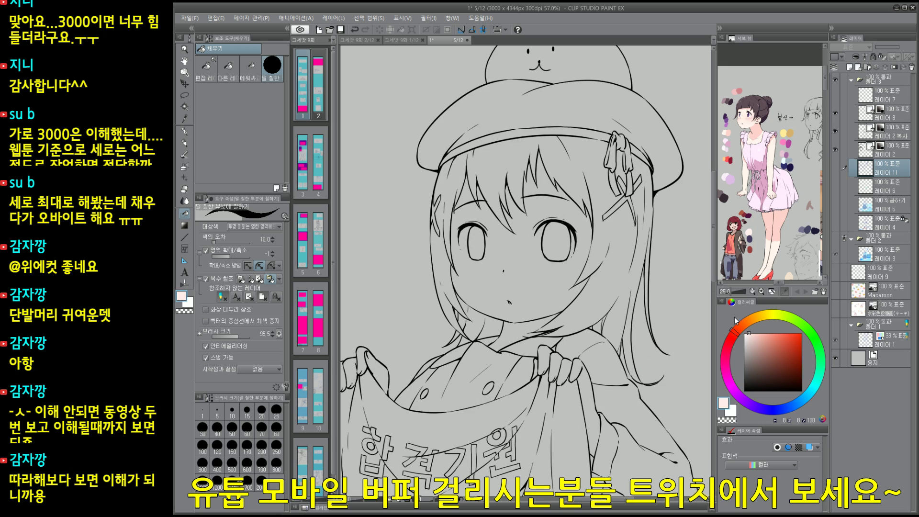
Step: Start a quick mask above 레이어 11, fill the face, neck, both hands and the forearm, and convert the mask to a selection
key(ctrl+m)
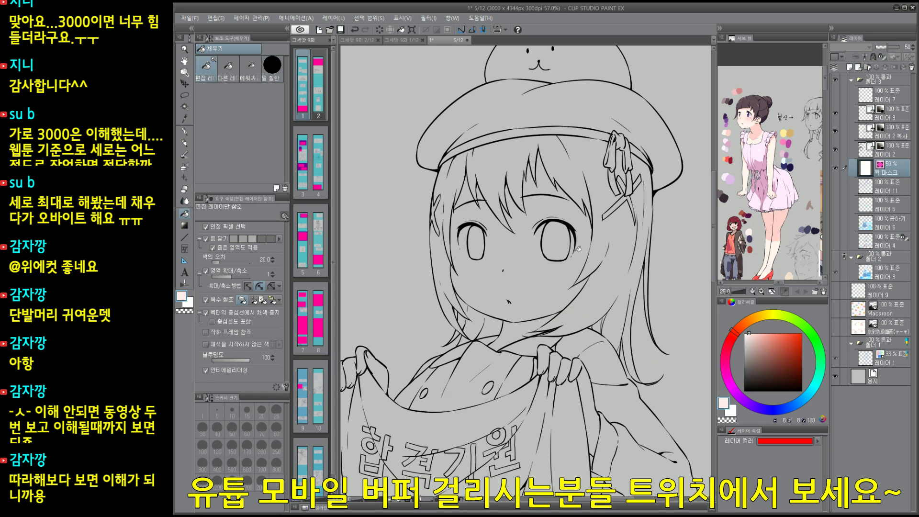
click(537, 265)
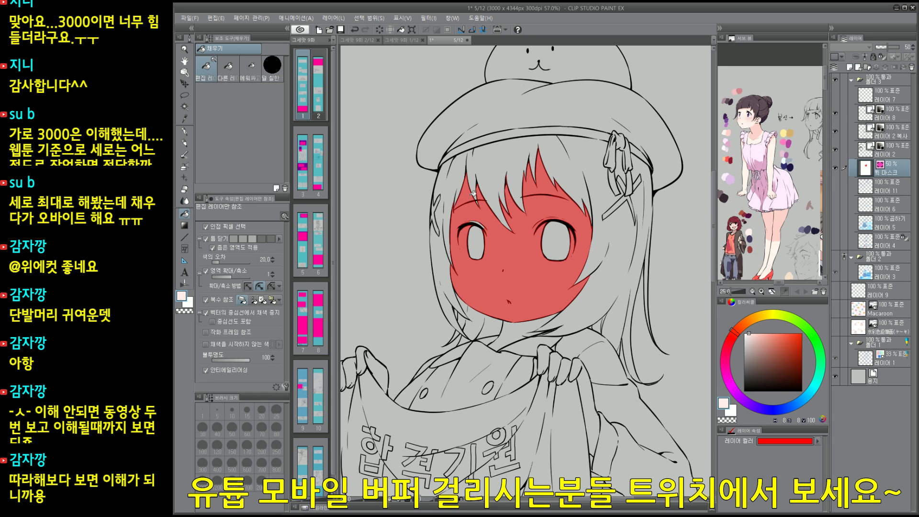
click(557, 318)
click(572, 368)
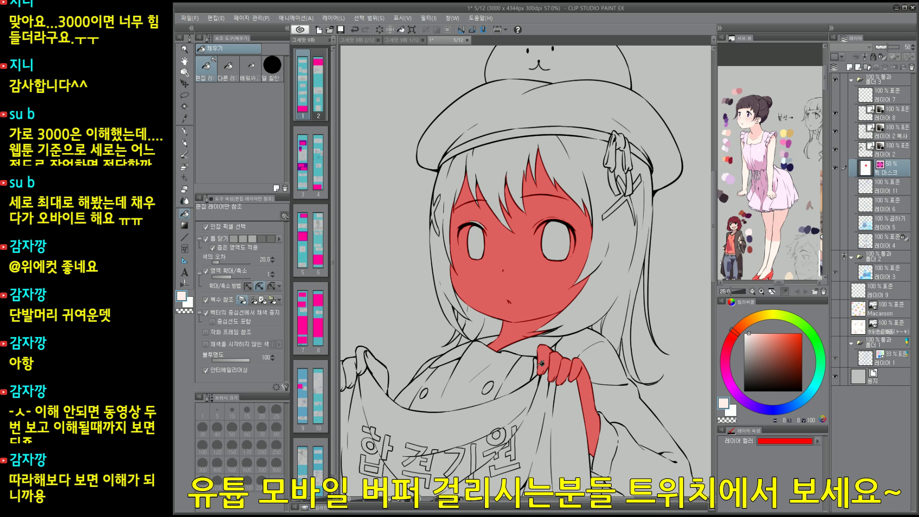
mouse_move(356, 360)
mouse_down()
mouse_move(454, 278)
mouse_move(431, 289)
mouse_up()
click(454, 278)
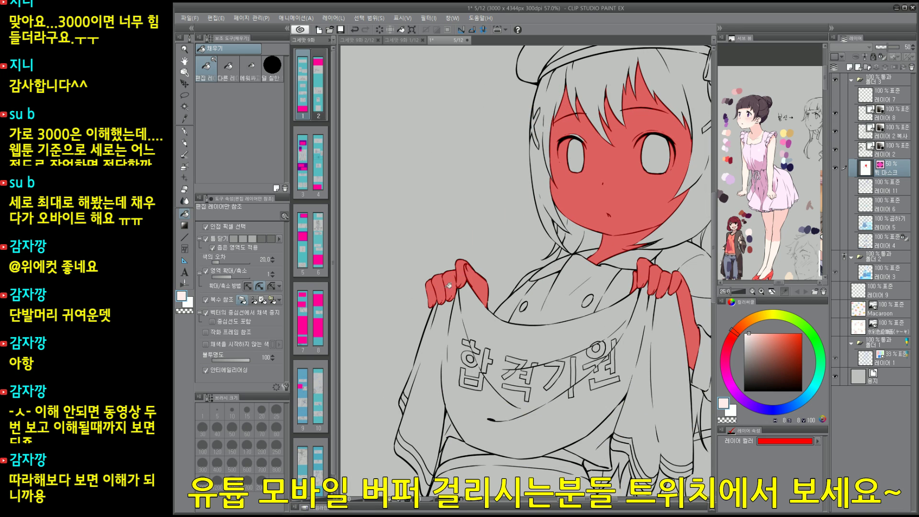
drag(521, 273, 475, 308)
key(q)
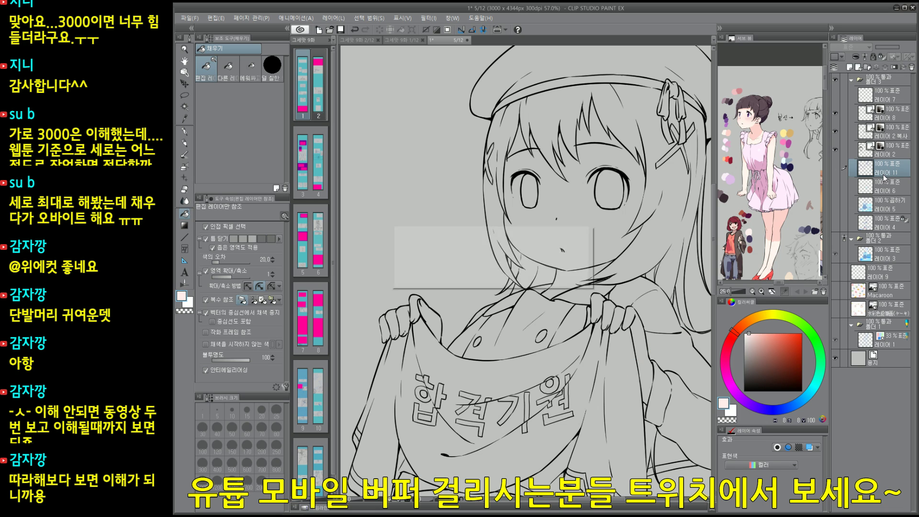
Step: Create raster layer 레이어 10 above 레이어 11, fill the selected skin areas with the pale skin colour, and deselect
key(ctrl+shift+n)
key(Return)
key(alt+BackSpace)
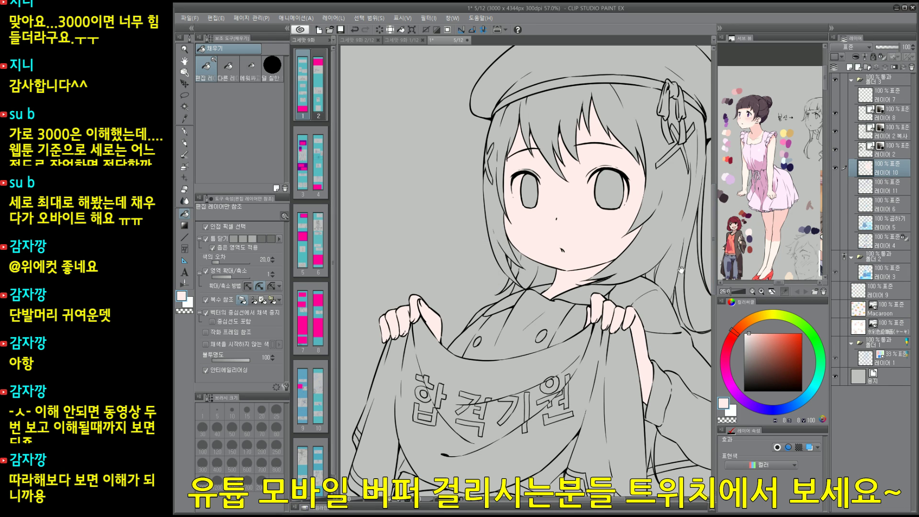
drag(602, 300, 557, 345)
key(ctrl+d)
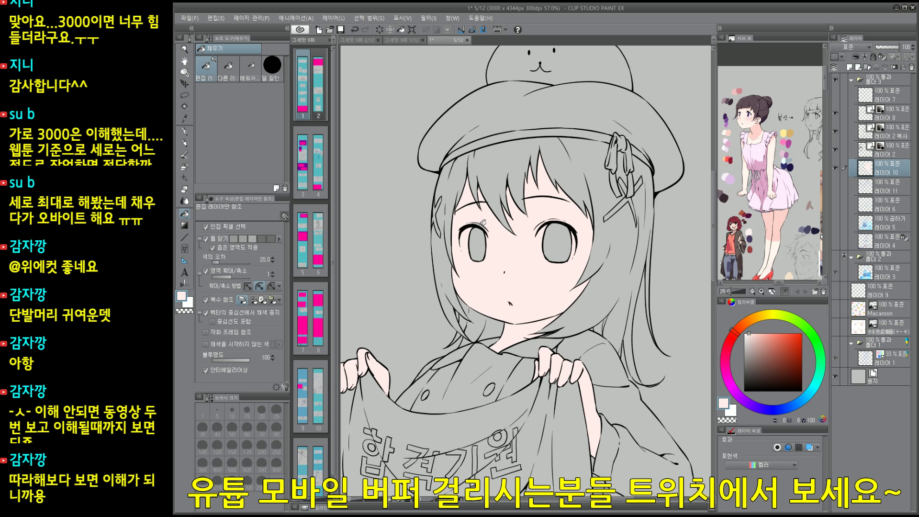
drag(483, 222, 487, 230)
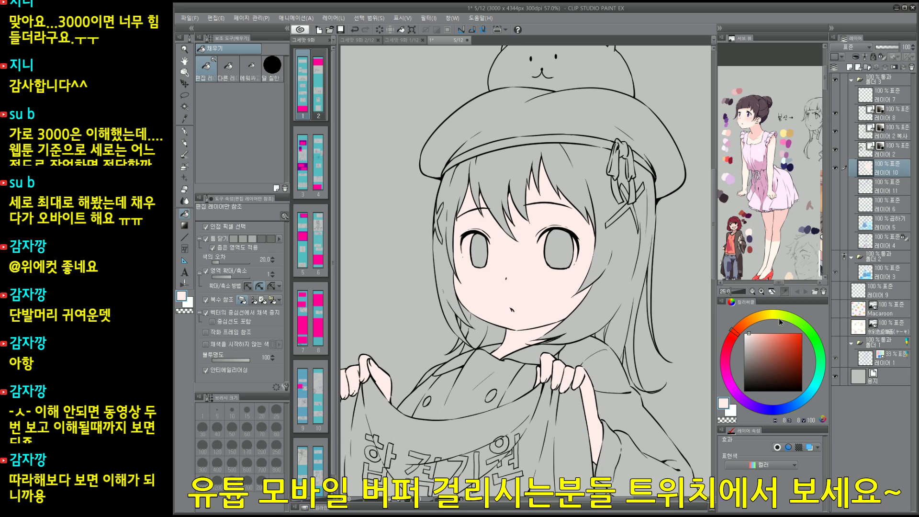
click(770, 333)
click(618, 303)
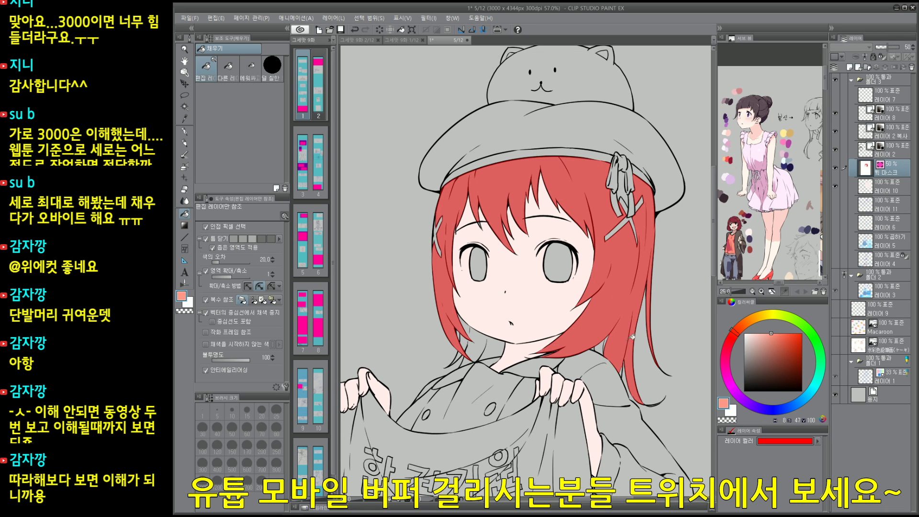
click(471, 338)
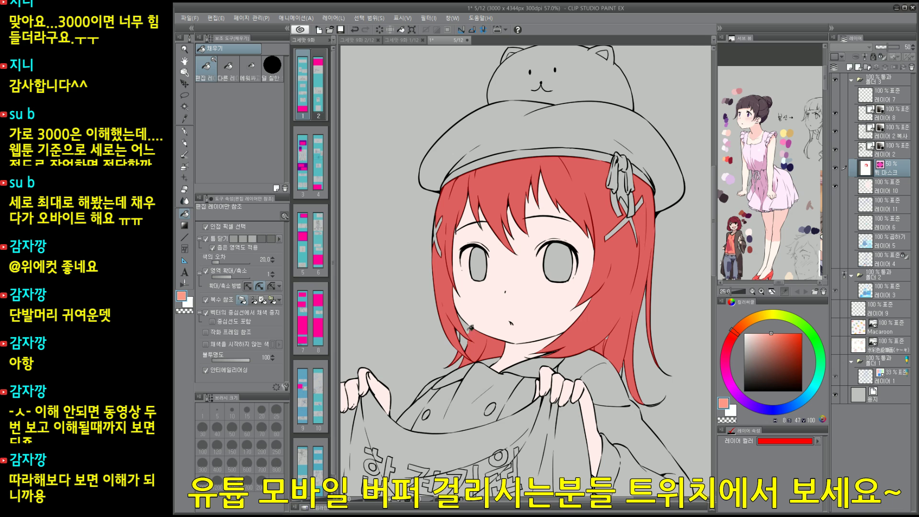
drag(494, 224, 562, 278)
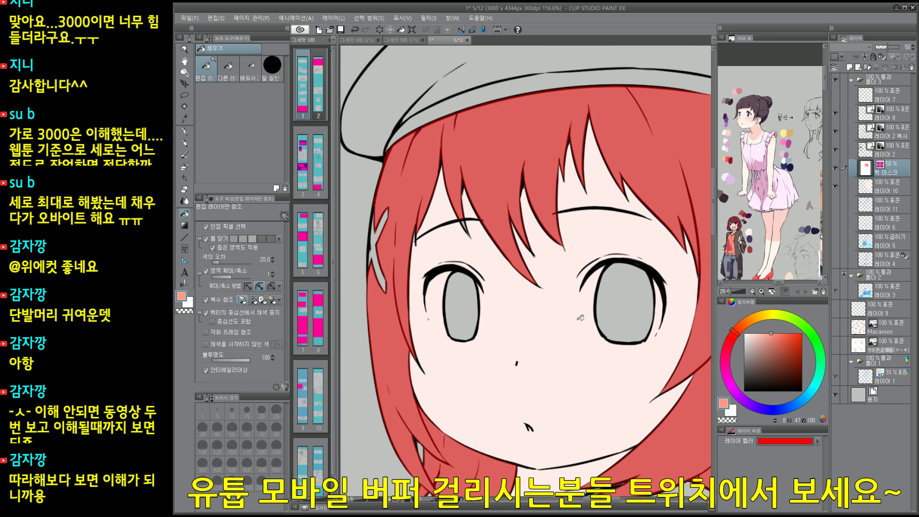
drag(574, 355, 557, 315)
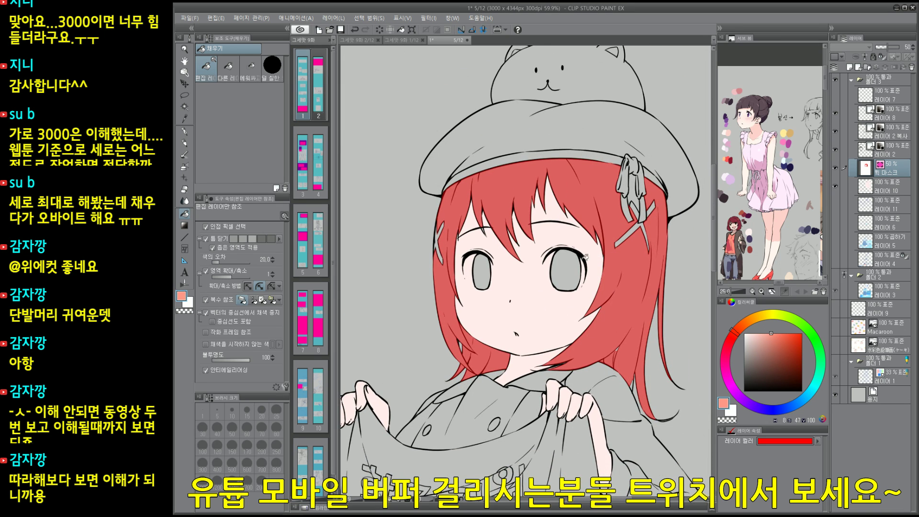
key(p)
mouse_move(483, 235)
mouse_down()
mouse_move(454, 253)
mouse_move(477, 209)
mouse_move(519, 270)
mouse_move(504, 229)
mouse_move(524, 277)
mouse_move(526, 192)
mouse_move(570, 236)
mouse_move(580, 218)
mouse_move(604, 284)
mouse_move(586, 322)
mouse_up()
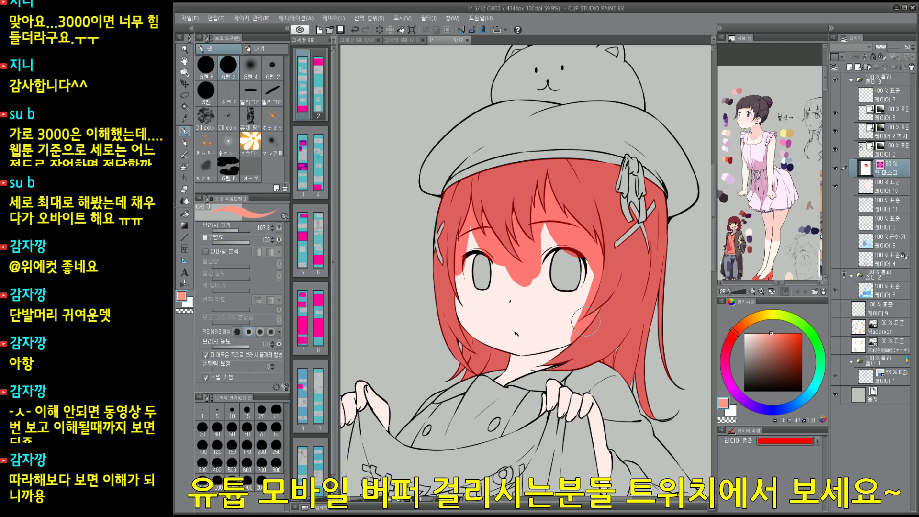
drag(473, 279, 456, 311)
key(ctrl+m)
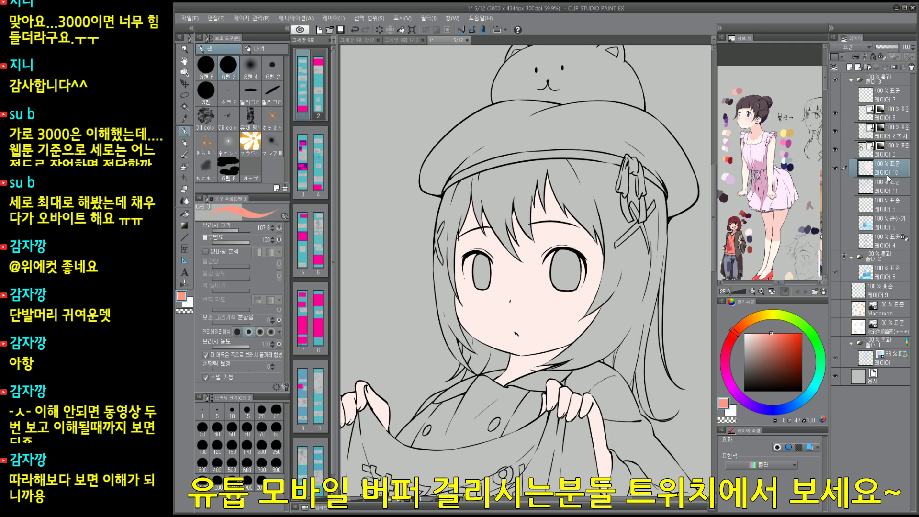
Step: Convert 레이어 8, 레이어 2 복사 and 레이어 2 together into one raster layer, keeping the originals but hiding them
click(892, 115)
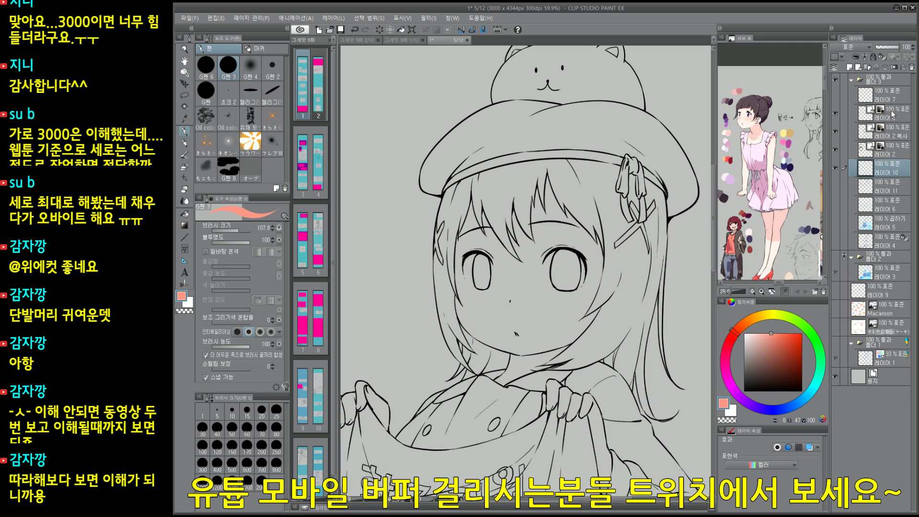
shift+click(891, 154)
key(ctrl+shift+l)
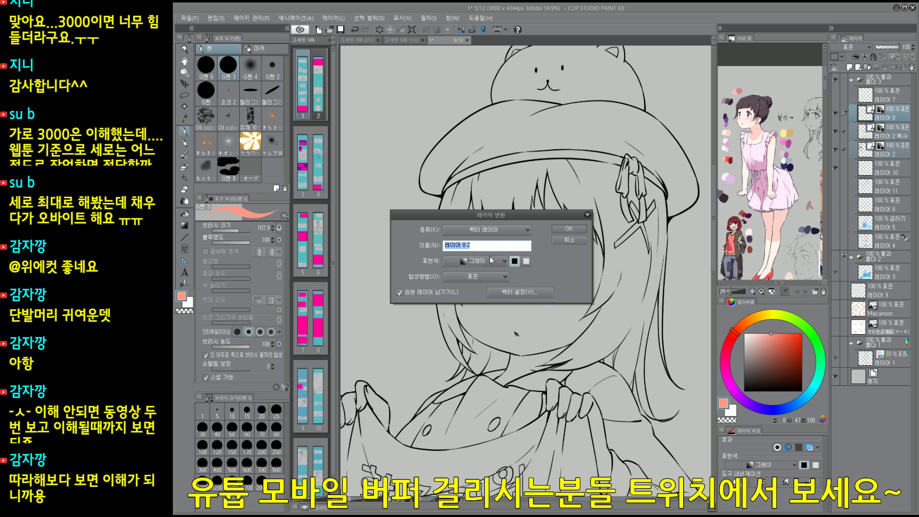
click(495, 231)
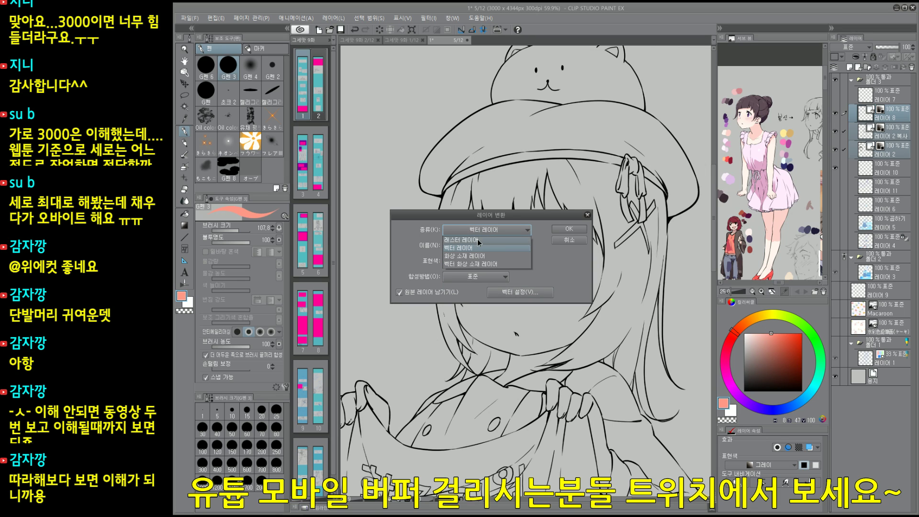
click(480, 239)
click(568, 229)
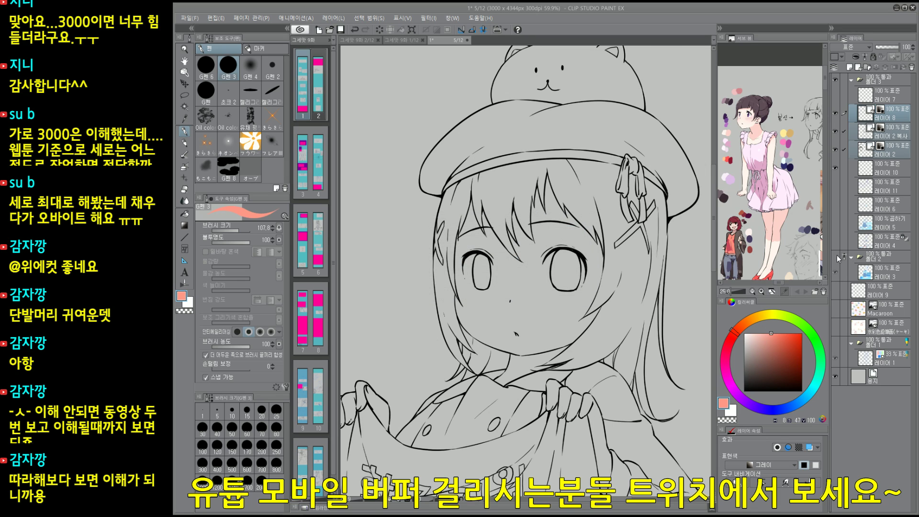
drag(833, 151, 835, 131)
drag(598, 343, 571, 329)
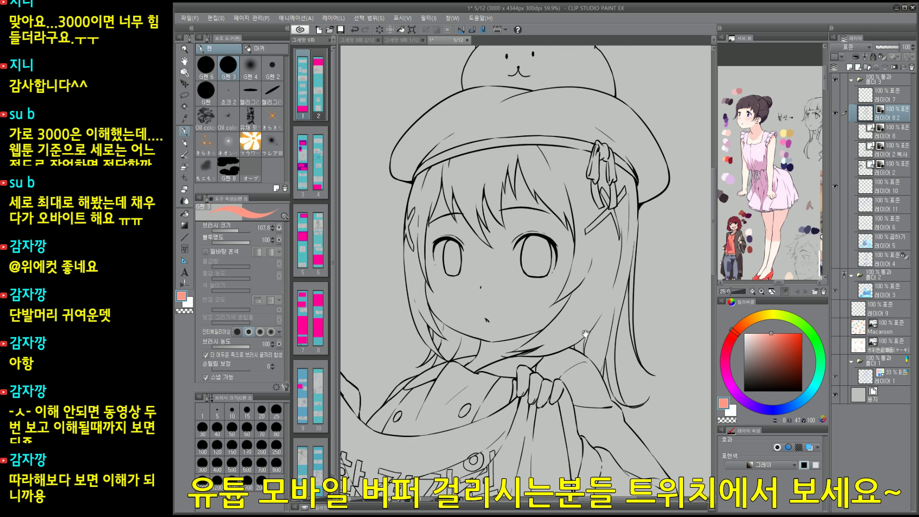
Step: Select 레이어 10, choose a pale skin colour (H 8, S 15, V 100), and fill the face areas between the bangs in a quick mask
click(883, 186)
key(g)
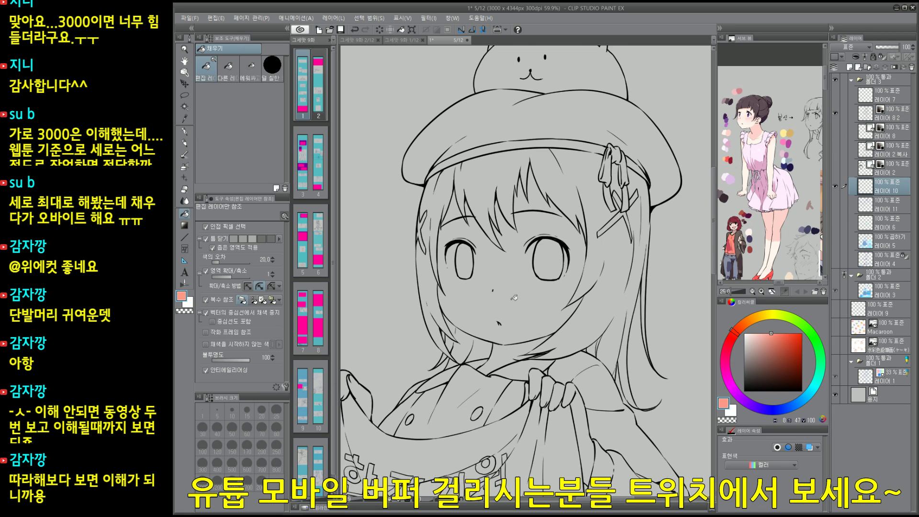
click(531, 314)
key(ctrl+z)
drag(785, 336, 757, 332)
key(q)
click(528, 226)
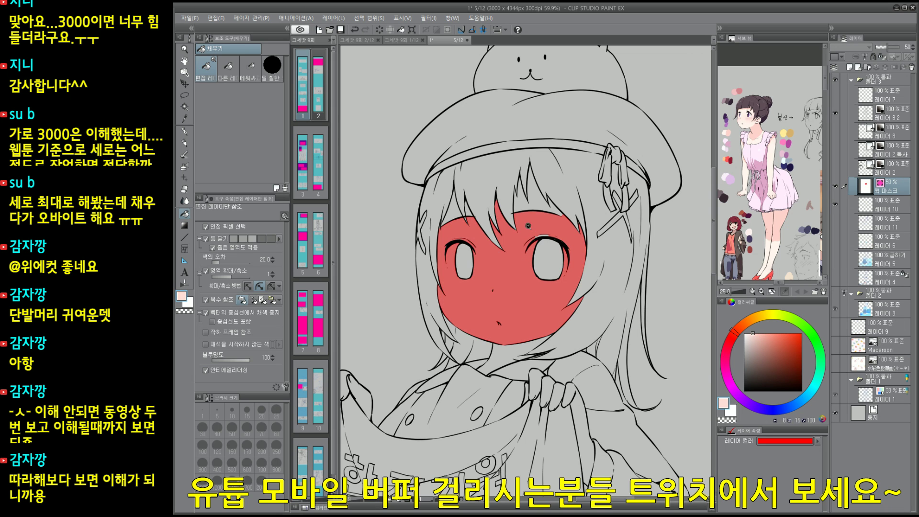
drag(528, 225, 571, 230)
drag(556, 277, 568, 251)
scroll(567, 250, down, 4)
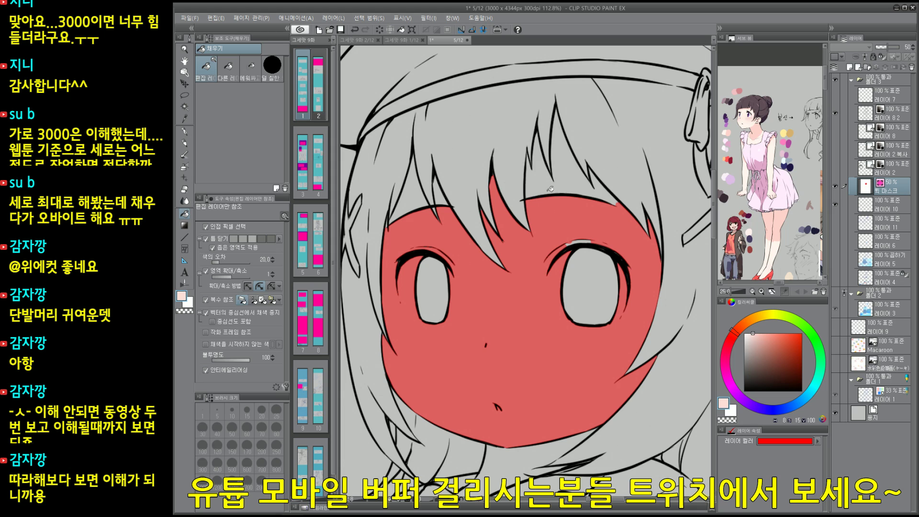
scroll(424, 236, down, 2)
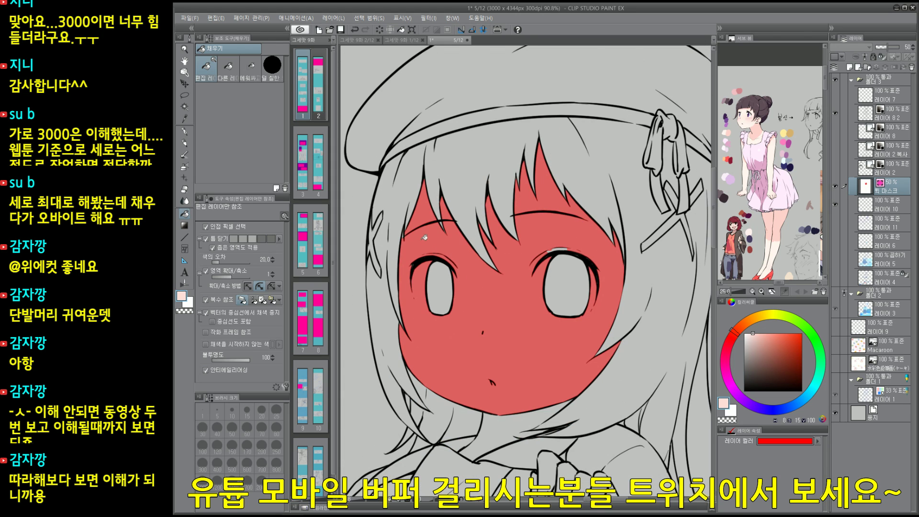
Step: Fill the leftover gaps around the lashes and outer corners of both eyes in the quick mask
key(g)
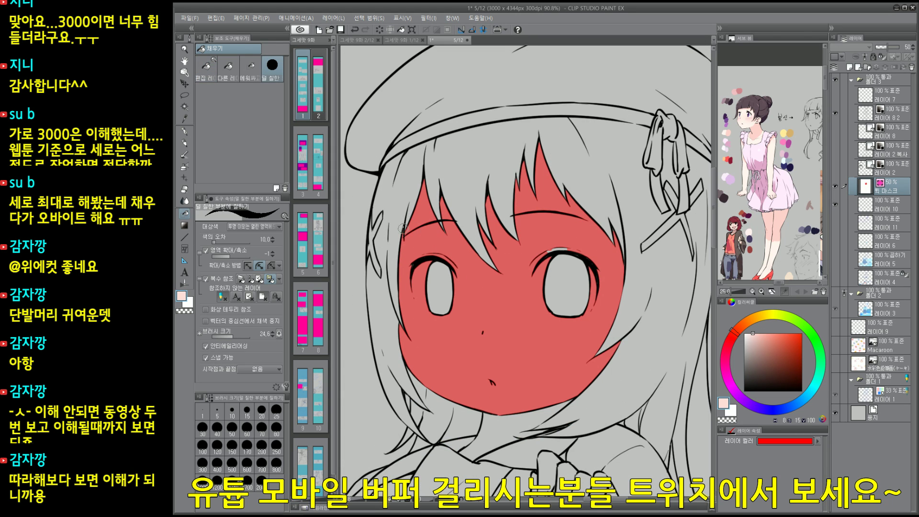
mouse_move(422, 250)
mouse_down()
mouse_move(434, 250)
mouse_move(467, 297)
mouse_up()
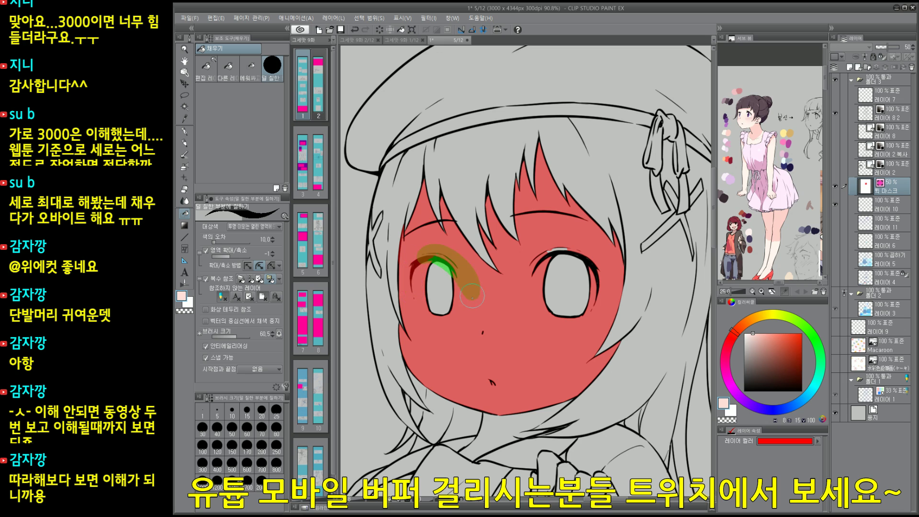
drag(404, 263, 407, 301)
mouse_move(545, 262)
mouse_down()
mouse_move(593, 268)
mouse_move(596, 299)
mouse_up()
Step: Add the neck, the hand beneath the chin and its forearm to the quick mask, including leftover finger gaps
scroll(599, 288, down, 4)
key(g)
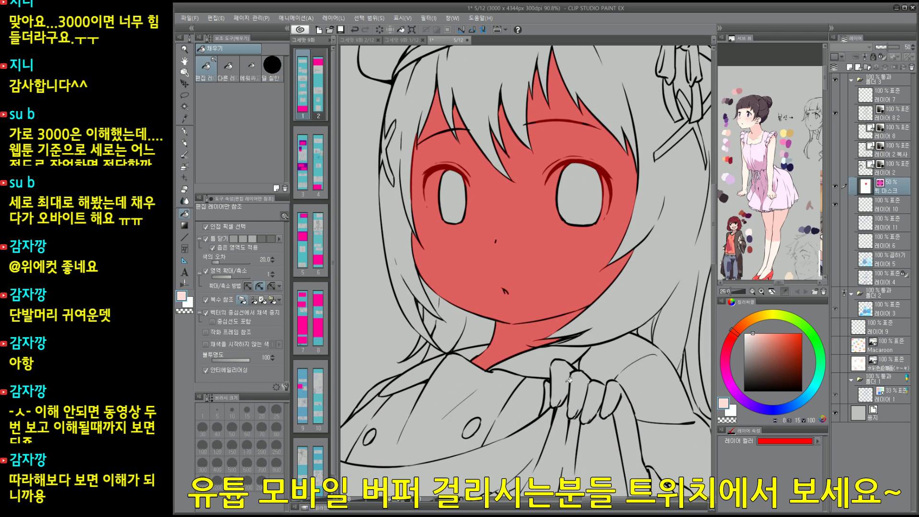
drag(560, 378, 612, 395)
key(g)
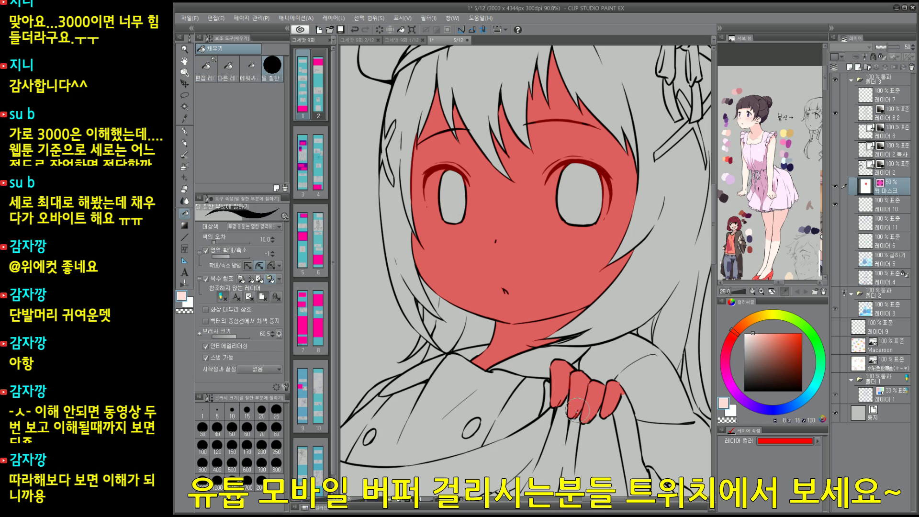
mouse_move(594, 414)
mouse_down()
mouse_move(624, 414)
mouse_move(659, 433)
mouse_up()
key(g)
Step: Add the other hand holding the banner to the quick mask and fill its leftover gaps
scroll(628, 420, down, 2)
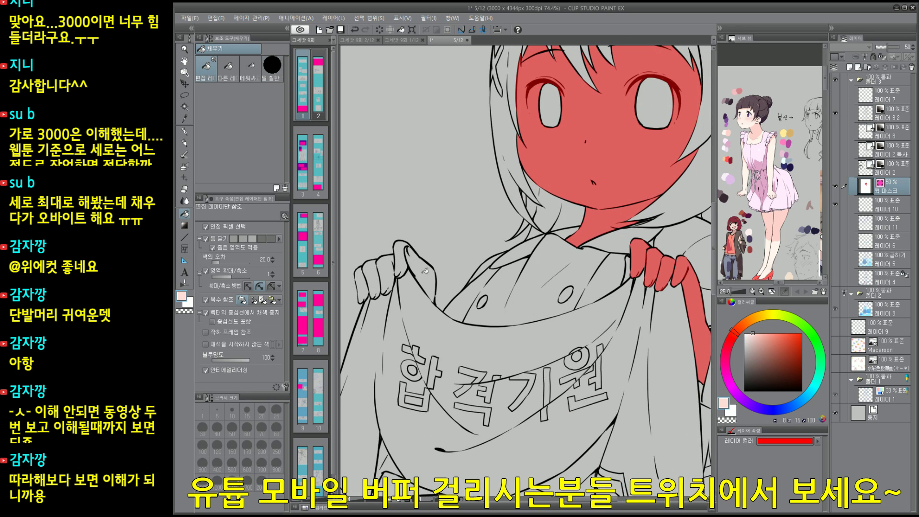
drag(414, 268, 362, 277)
key(g)
mouse_move(404, 248)
mouse_down()
mouse_move(374, 269)
mouse_move(430, 255)
mouse_move(436, 284)
mouse_move(424, 256)
mouse_up()
mouse_move(652, 179)
mouse_down()
mouse_move(605, 350)
mouse_move(566, 359)
mouse_up()
Step: Convert the quick mask to a selection, fill it with the pale skin colour on 레이어 10, and deselect
key(q)
click(586, 372)
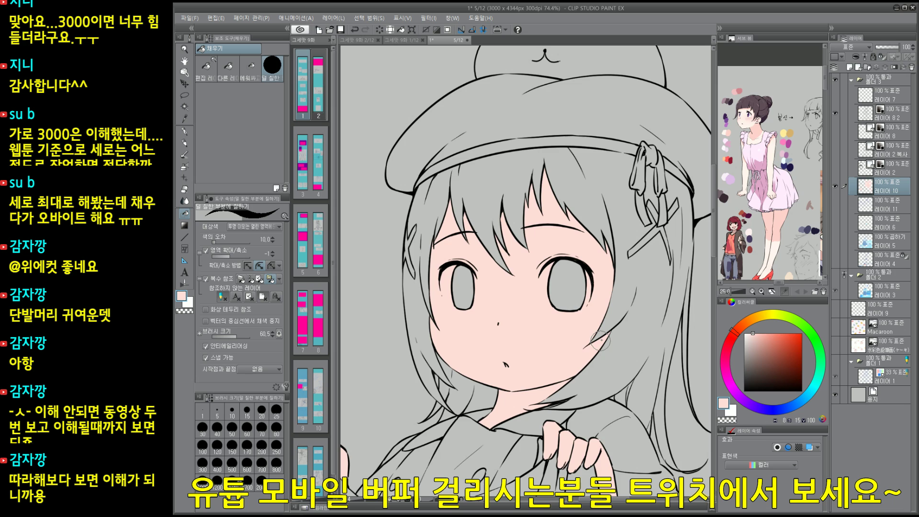
drag(590, 401, 585, 341)
Step: Choose a coral colour (H 8, S 54, V 100) and fill the bangs and side hair in a new quick mask above 레이어 10
drag(779, 340, 774, 332)
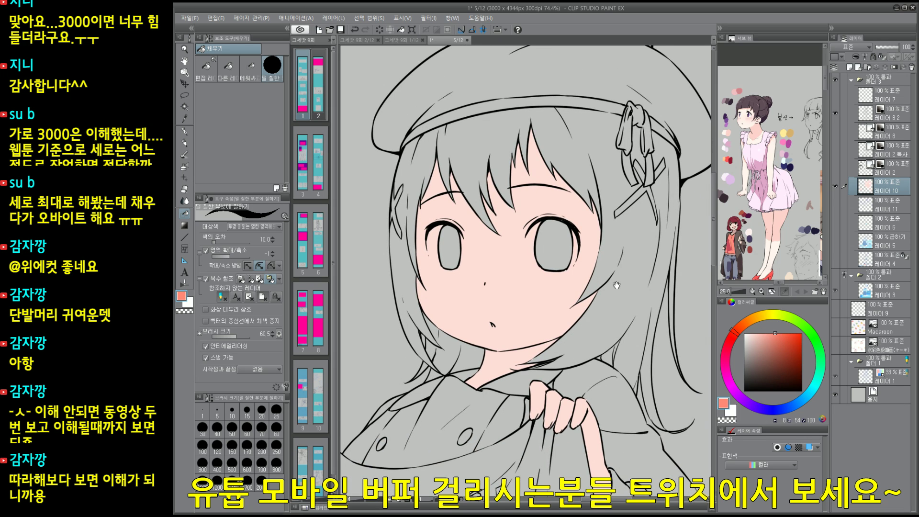
drag(500, 255, 509, 281)
key(q)
key(g)
click(430, 182)
click(471, 166)
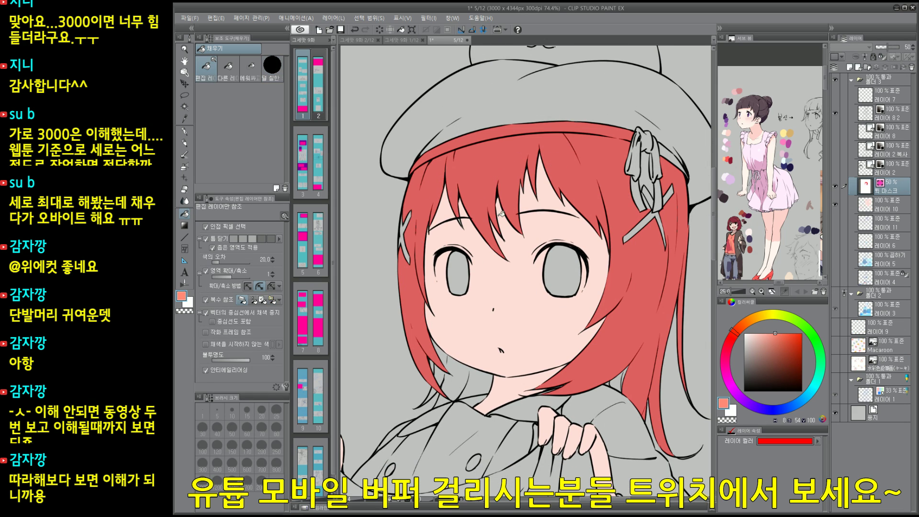
key(ctrl+z)
key(ctrl+y)
drag(624, 372, 593, 306)
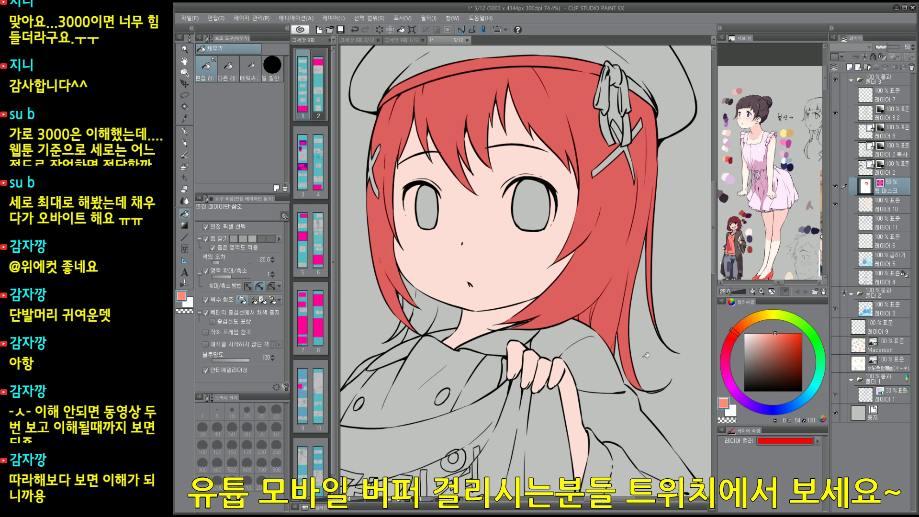
Step: Fill the leftover hair strands on both sides and extend the mask onto the face along the bangs, side hair and chin
key(g)
mouse_move(674, 375)
mouse_down()
mouse_move(655, 325)
mouse_move(658, 334)
mouse_up()
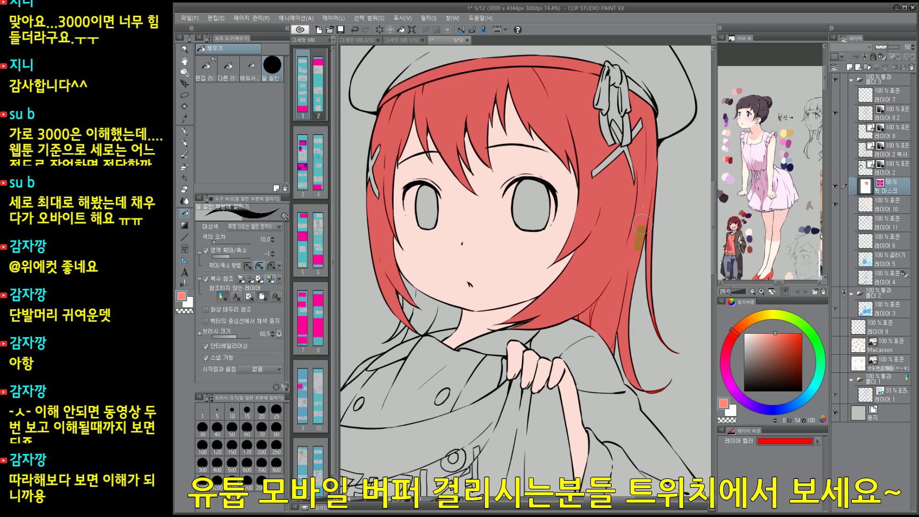
mouse_move(614, 237)
mouse_down()
mouse_move(565, 244)
mouse_move(555, 153)
mouse_move(521, 129)
mouse_move(488, 117)
mouse_move(474, 150)
mouse_move(392, 156)
mouse_move(394, 224)
mouse_move(414, 320)
mouse_move(394, 330)
mouse_up()
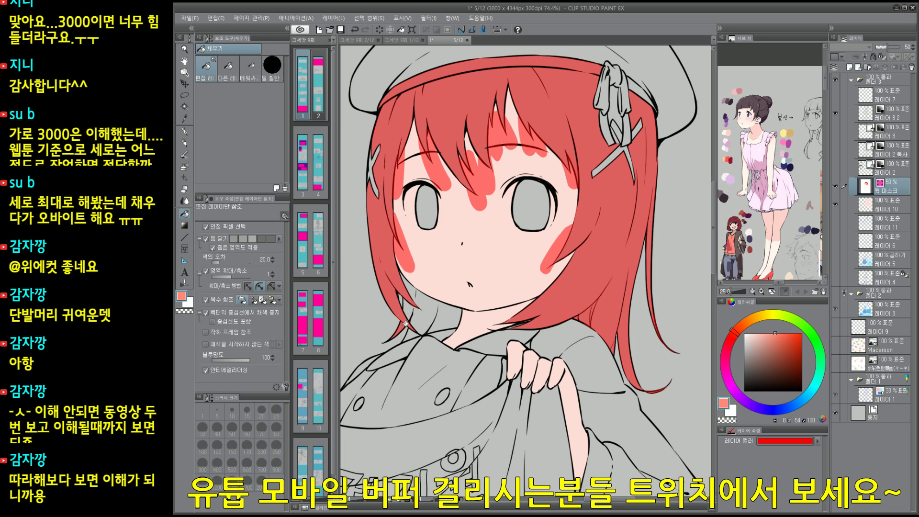
key(g)
key(g)
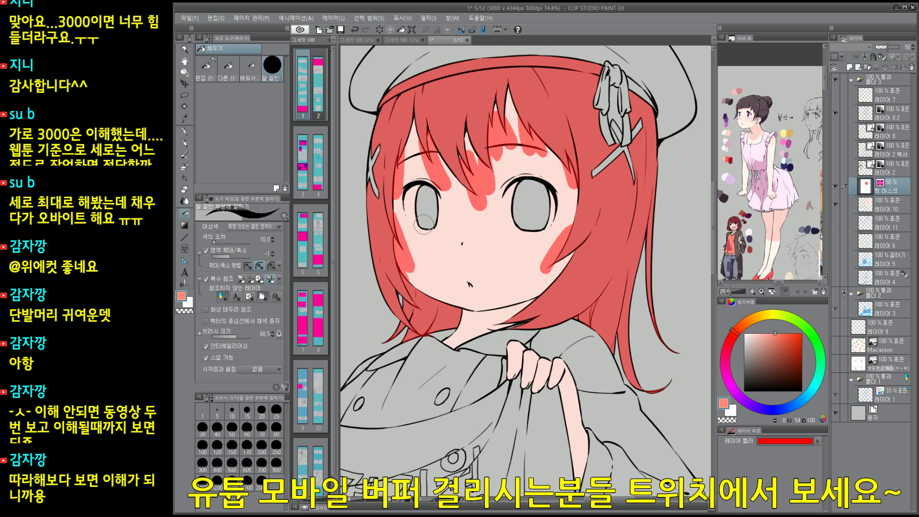
drag(459, 295, 458, 311)
drag(415, 191, 426, 238)
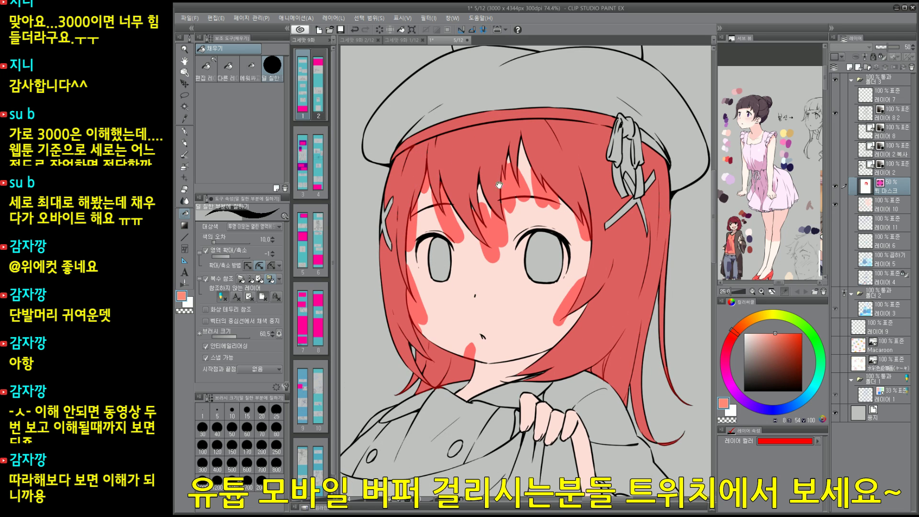
drag(410, 148, 401, 199)
Step: Reduce the G-pen to about size 10 and paint the small hair gaps between the ribbon tails into the mask
key(g)
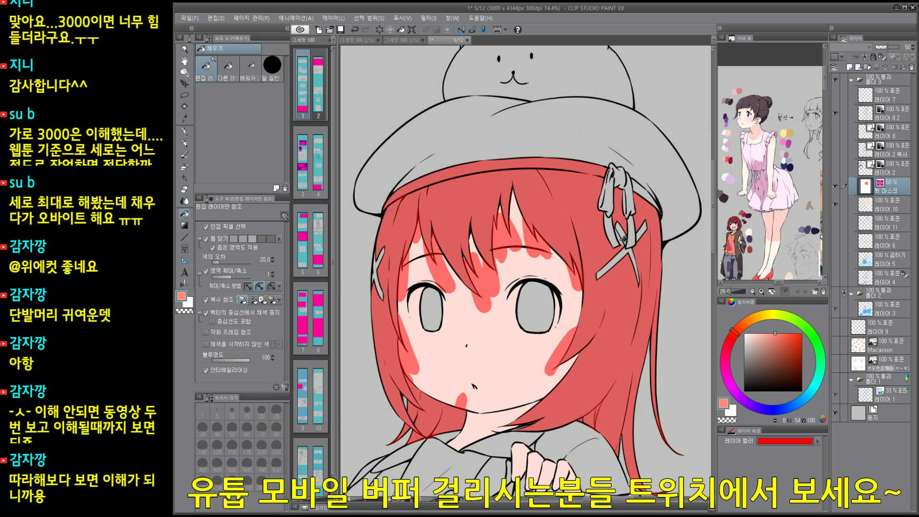
key(g)
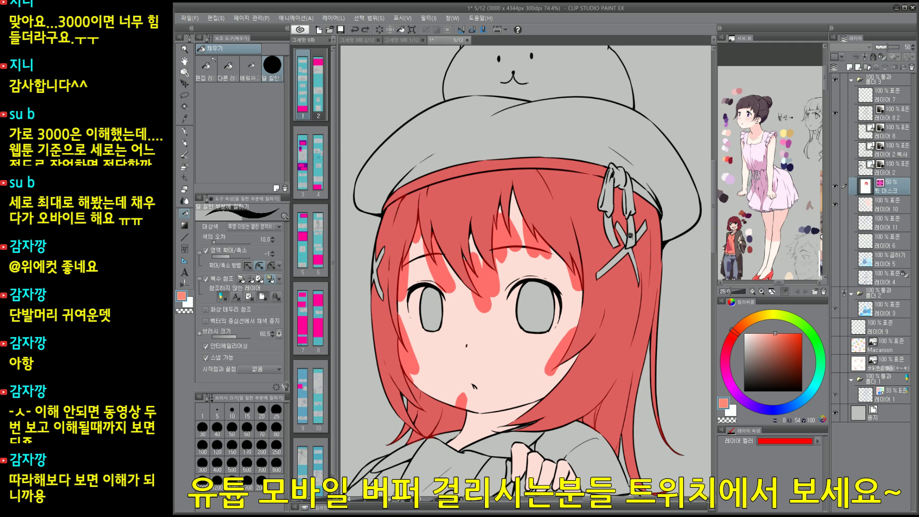
scroll(631, 229, up, 4)
key(p)
key(bracketleft)
key(bracketleft)
key(bracketleft)
key(bracketleft)
key(bracketleft)
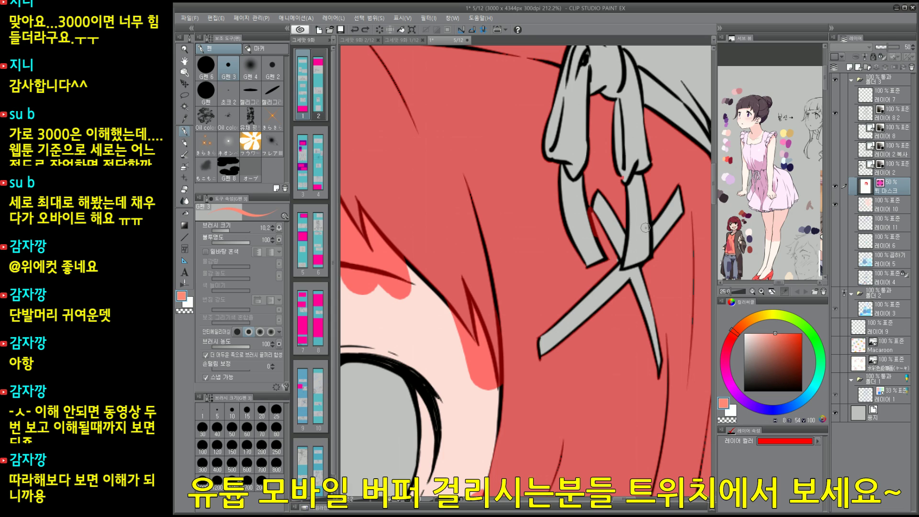
key(j)
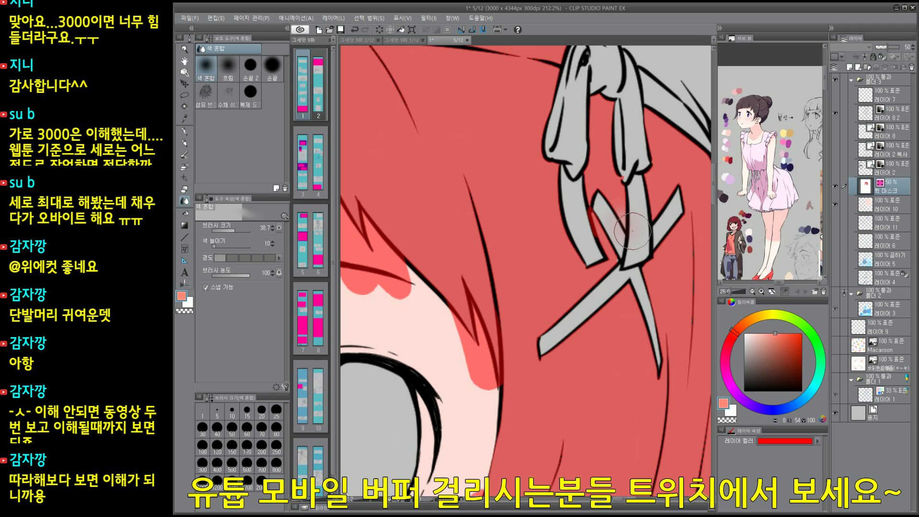
Step: Fill the remaining leftover edges of the hair gaps between the ribbon tails and the crossed hairpin
key(g)
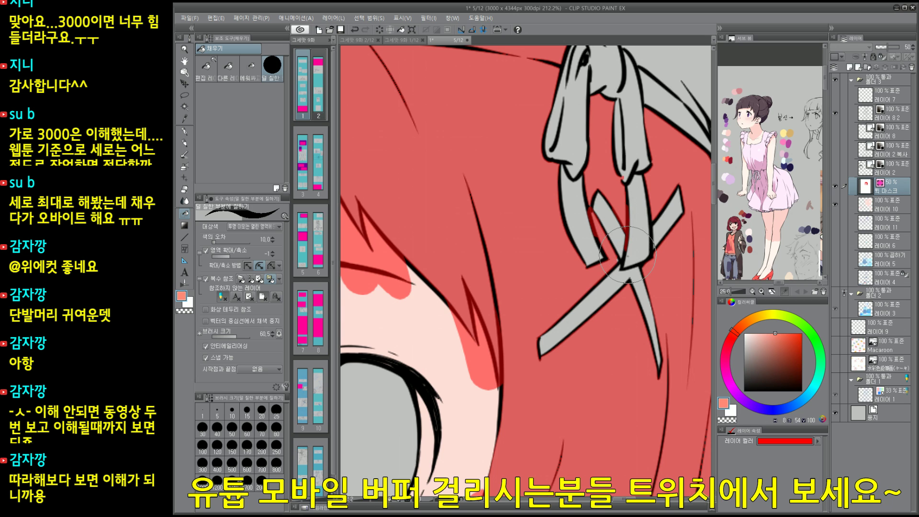
drag(629, 233, 667, 215)
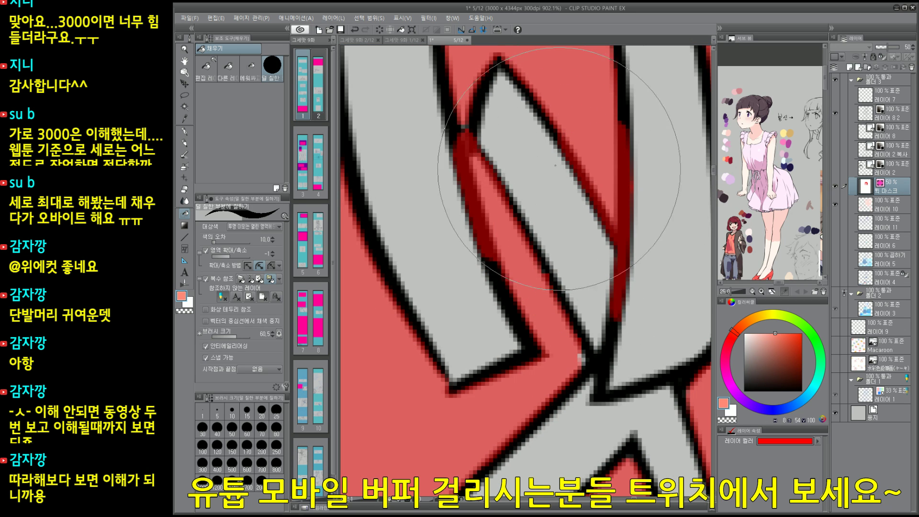
mouse_move(516, 158)
mouse_down()
mouse_move(532, 206)
mouse_move(502, 261)
mouse_up()
click(490, 216)
mouse_move(543, 285)
mouse_down()
mouse_move(568, 336)
mouse_move(581, 273)
mouse_up()
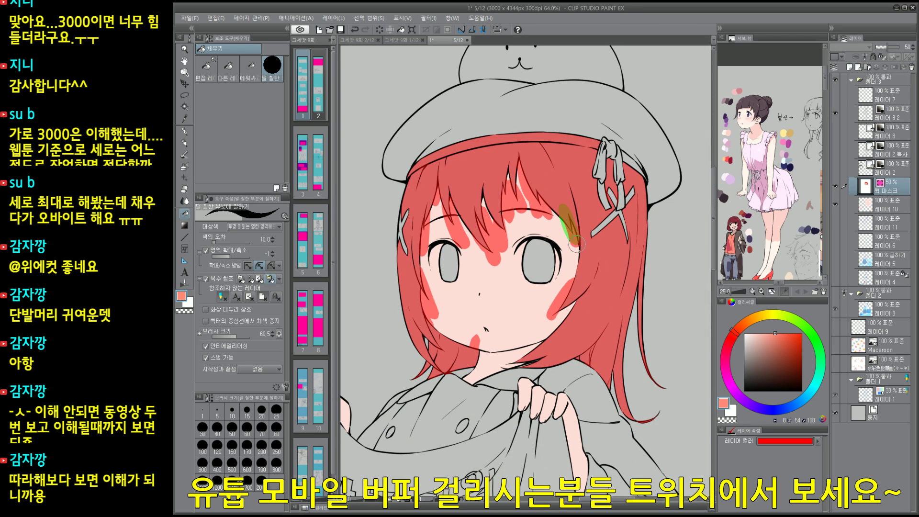
Step: Convert the hair quick mask to a selection, fill it with coral on 레이어 10 and deselect
key(q)
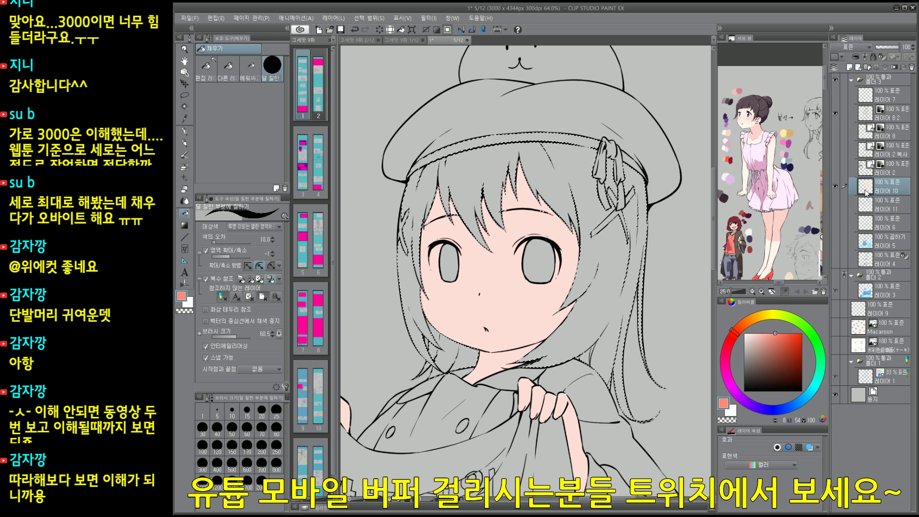
key(alt+BackSpace)
key(ctrl+d)
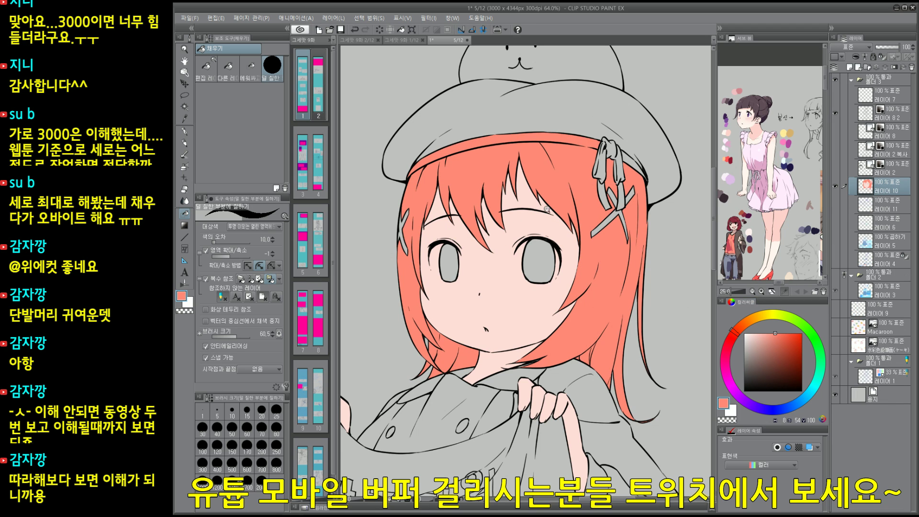
Step: Choose an off-white colour (H 8, S 5, V 100) for the beret
drag(485, 240, 525, 232)
drag(497, 288, 411, 309)
drag(532, 355, 534, 241)
drag(508, 288, 535, 246)
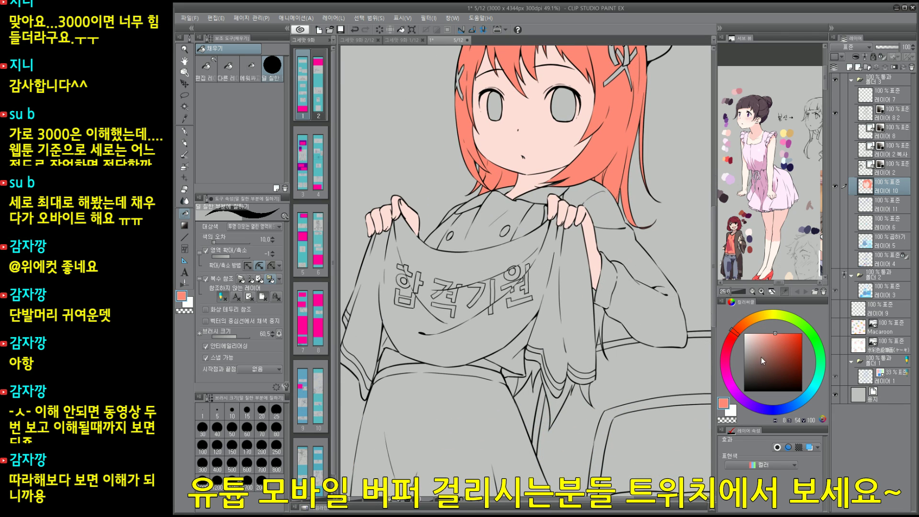
drag(593, 299, 556, 476)
drag(568, 317, 560, 381)
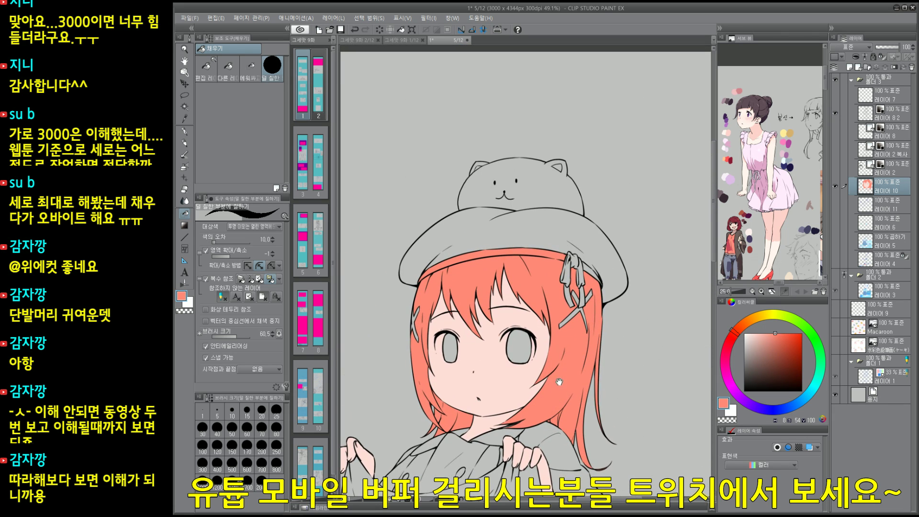
click(747, 334)
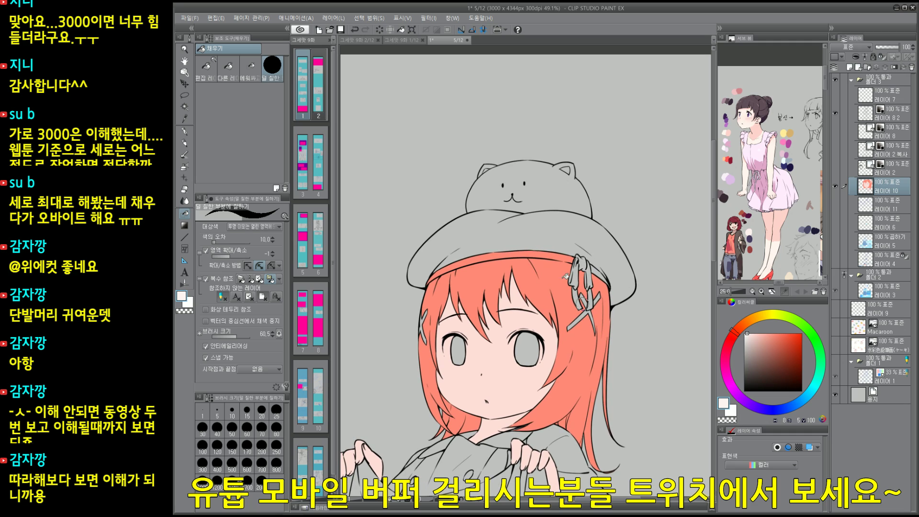
Step: Try filling the beret with off-white directly on 레이어 10 and undo the fill
click(588, 209)
key(ctrl+z)
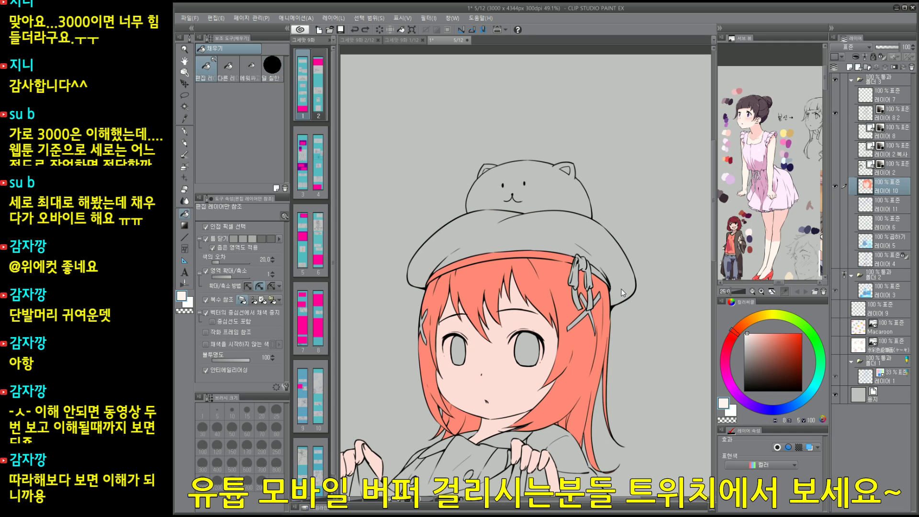
click(569, 242)
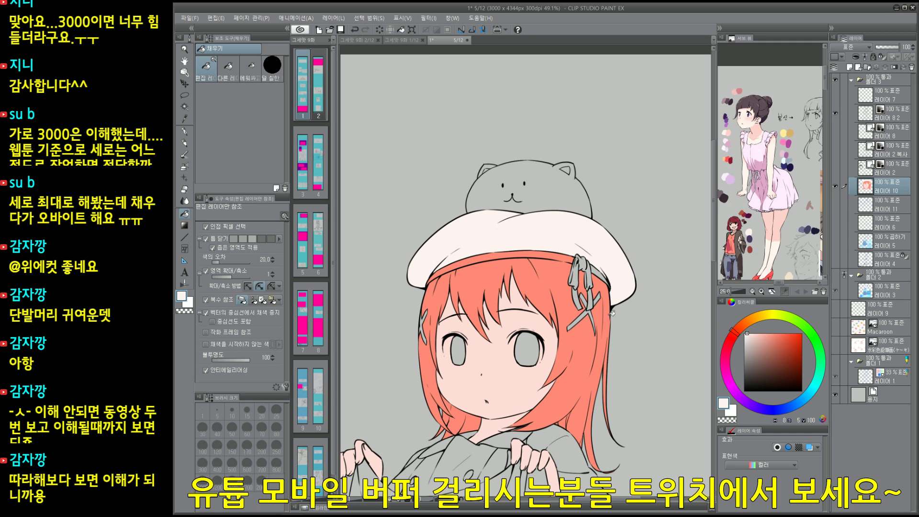
scroll(608, 296, up, 1)
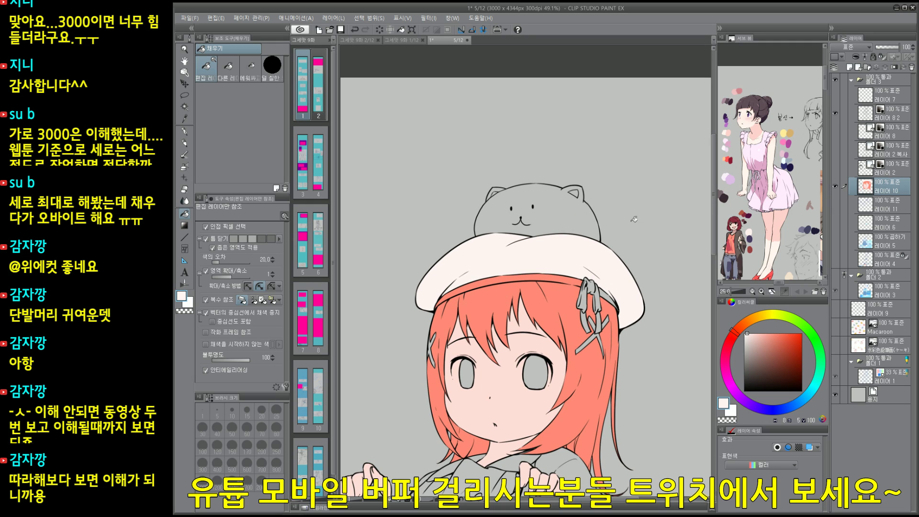
key(ctrl+z)
Step: Fill the beret in a new quick mask, undoing and redoing the fill to compare its extent near the ribbon
drag(606, 271, 608, 274)
key(q)
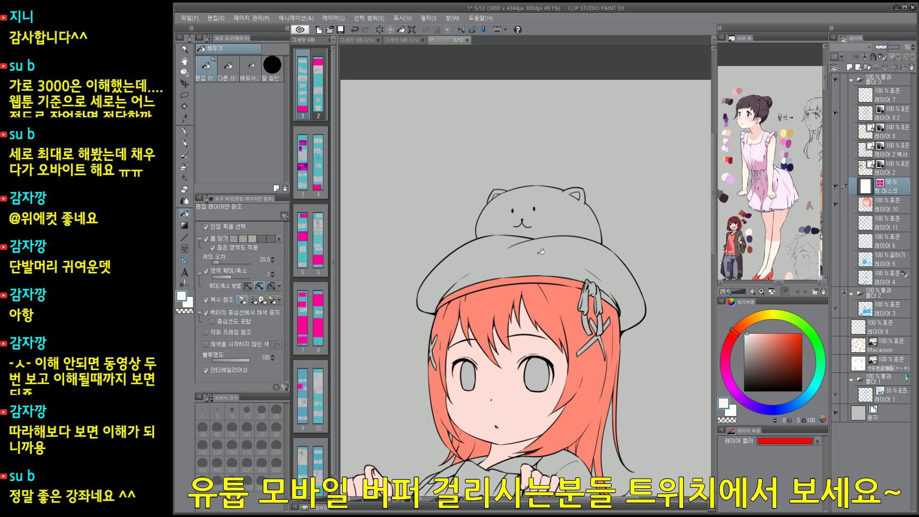
click(579, 258)
scroll(637, 315, up, 5)
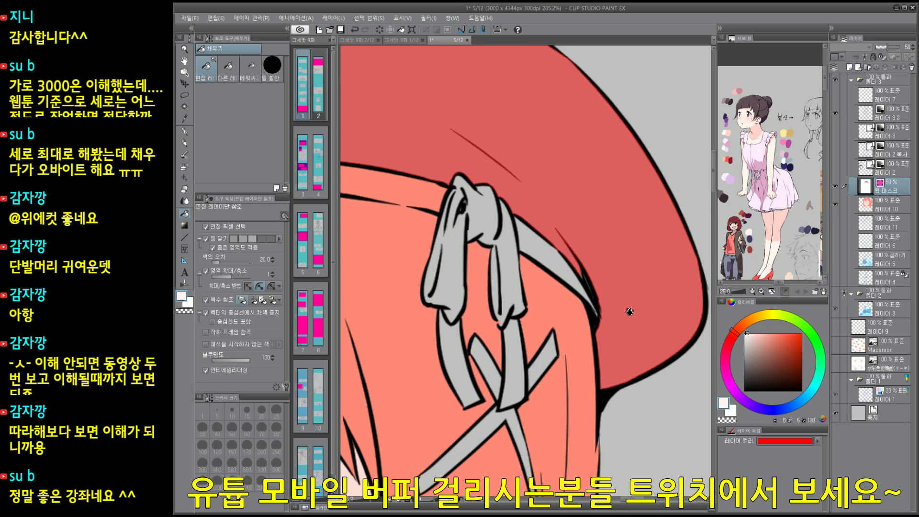
key(ctrl+z)
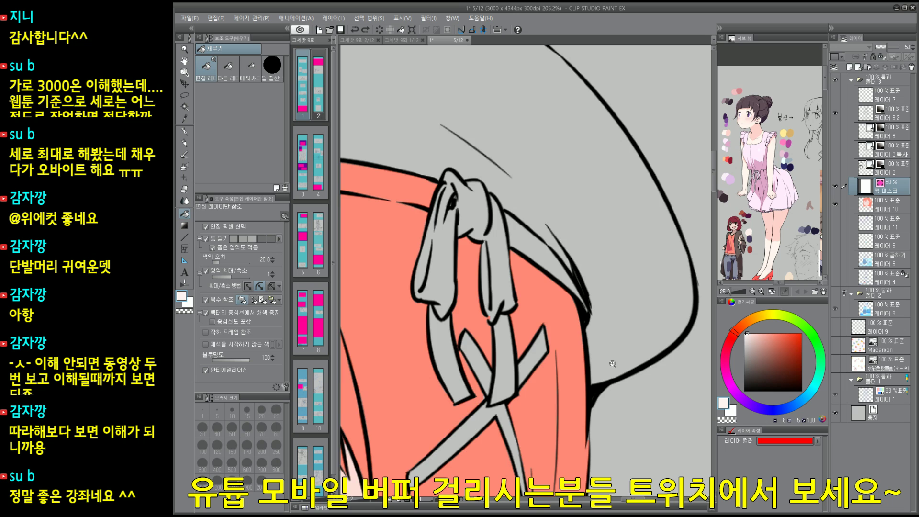
scroll(539, 196, down, 2)
key(ctrl+y)
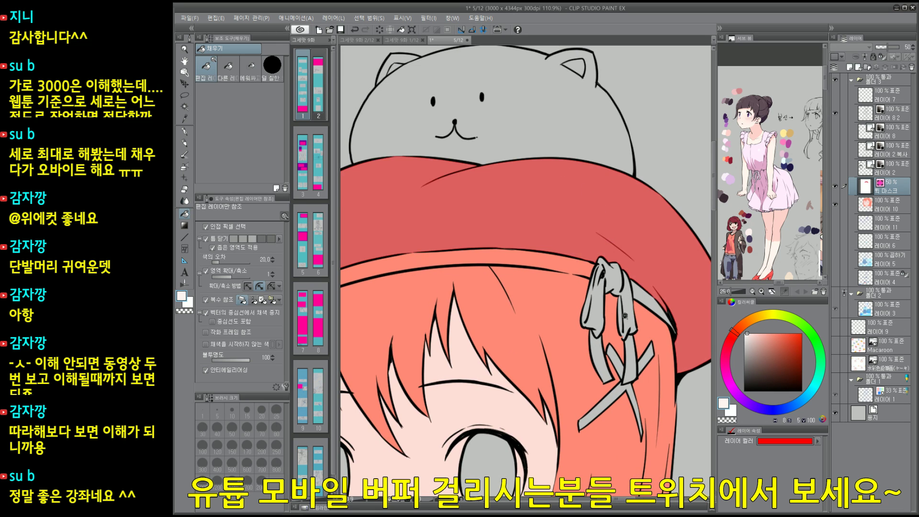
Step: Leave the quick mask, fill the beret off-white on 레이어 10, inspect its edges and undo the fill
scroll(624, 317, down, 2)
key(q)
click(616, 321)
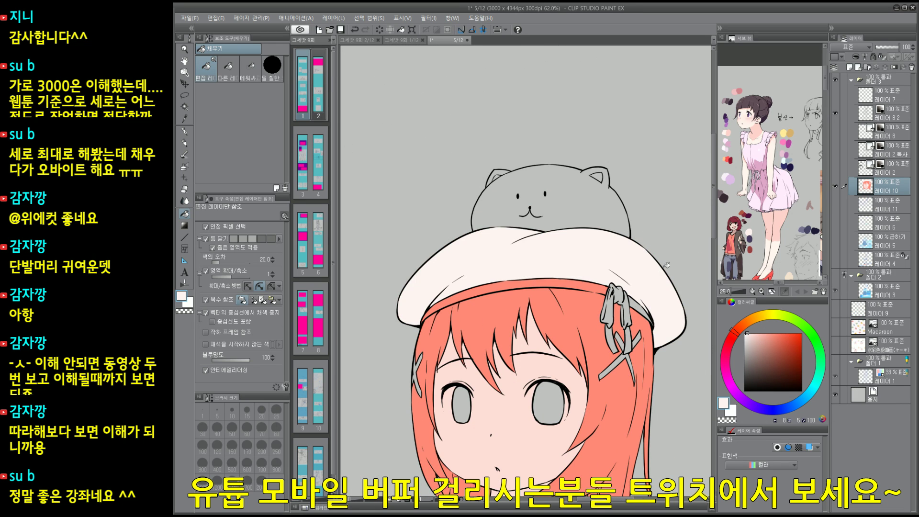
drag(635, 306, 614, 275)
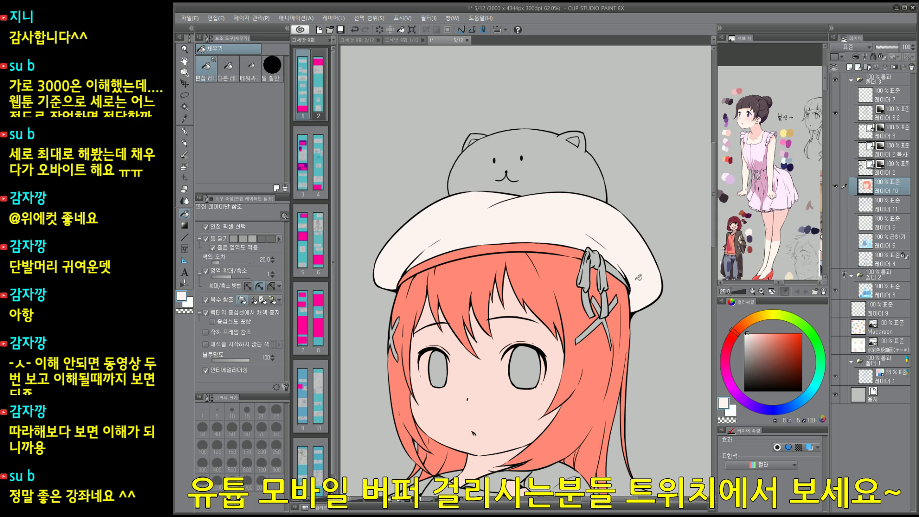
scroll(632, 270, up, 4)
scroll(651, 277, down, 4)
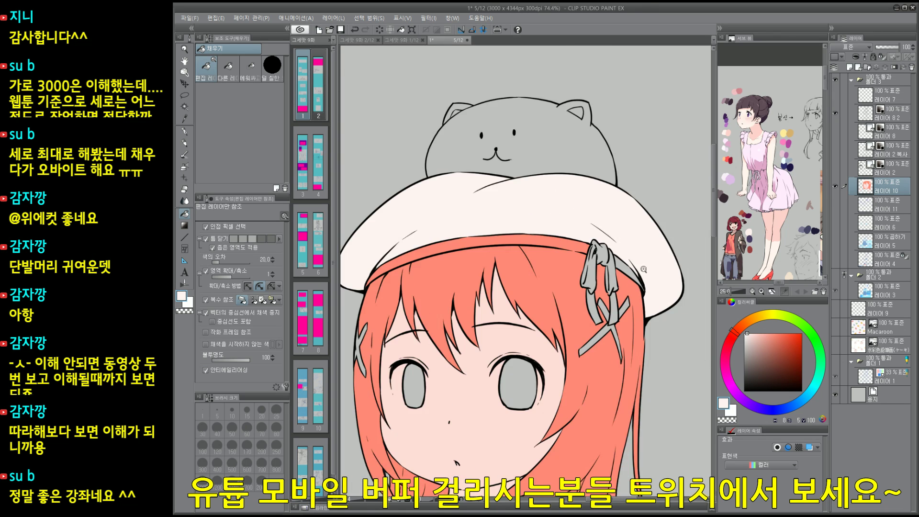
scroll(643, 270, down, 2)
key(ctrl+z)
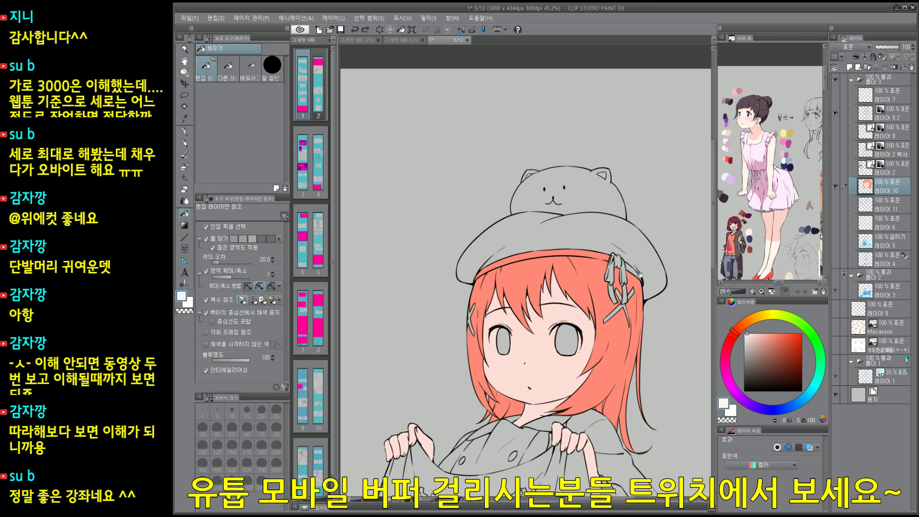
Step: Fill the beret in a new quick mask and cover the leftover corners along the hat band with the leftover-area fill
key(ctrl+m)
mouse_move(646, 276)
mouse_down()
mouse_move(659, 282)
mouse_move(629, 281)
mouse_up()
key(g)
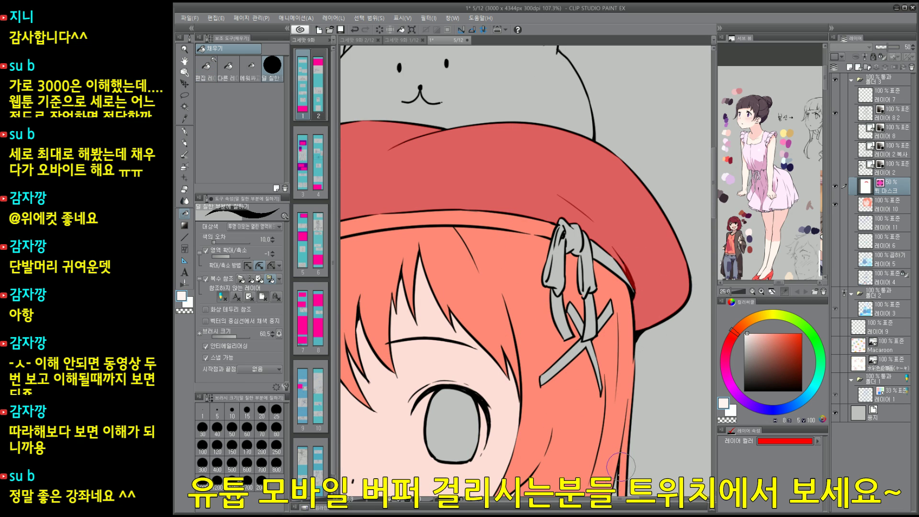
drag(479, 347, 663, 360)
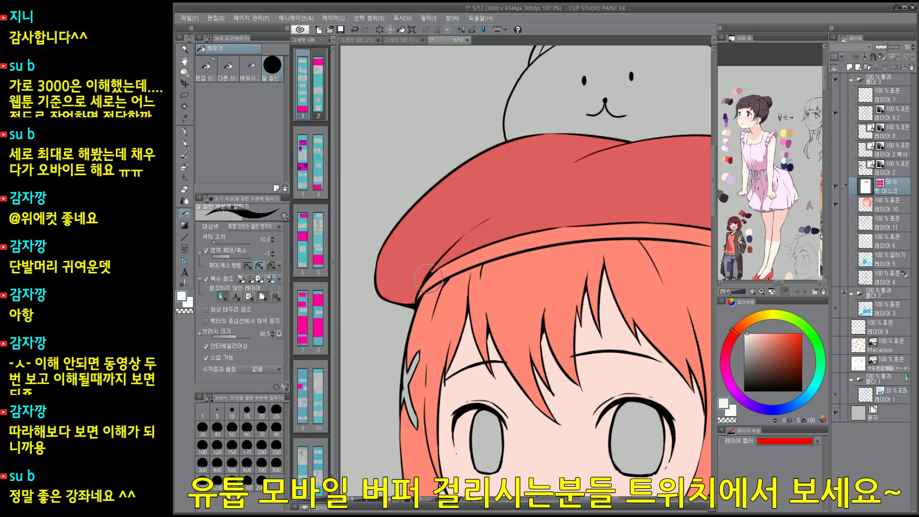
drag(427, 278, 438, 261)
key(ctrl+z)
drag(574, 237, 444, 326)
drag(508, 229, 478, 235)
drag(560, 330, 576, 315)
Step: Convert the beret mask to a selection, fill it with off-white on 레이어 10 and deselect
key(q)
drag(579, 371, 622, 329)
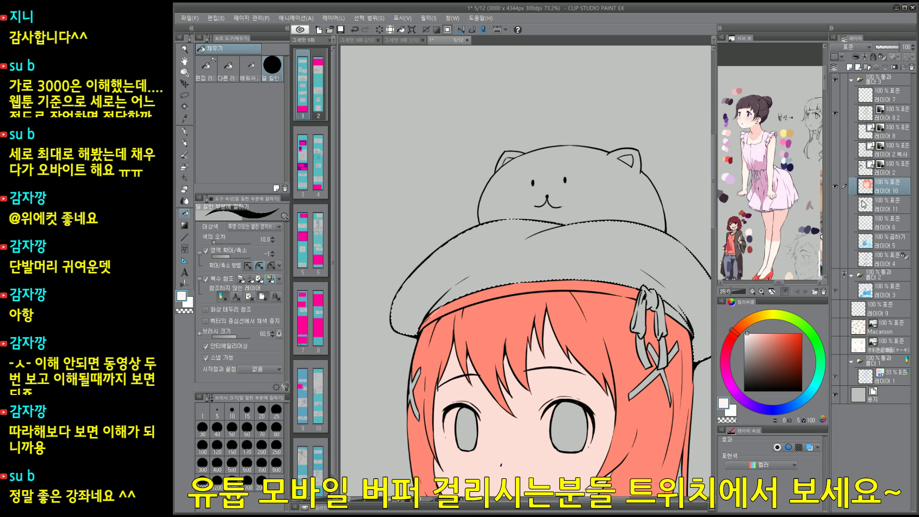
drag(601, 376, 564, 378)
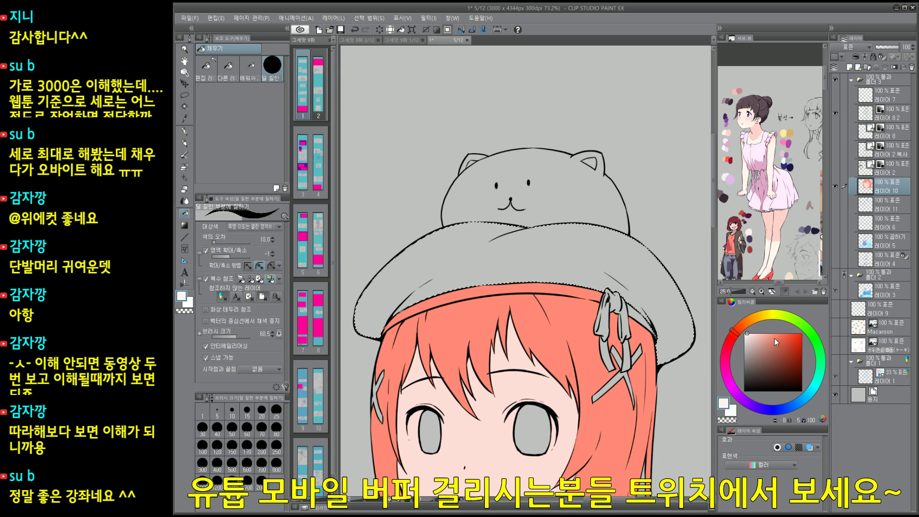
key(alt+Delete)
key(ctrl+d)
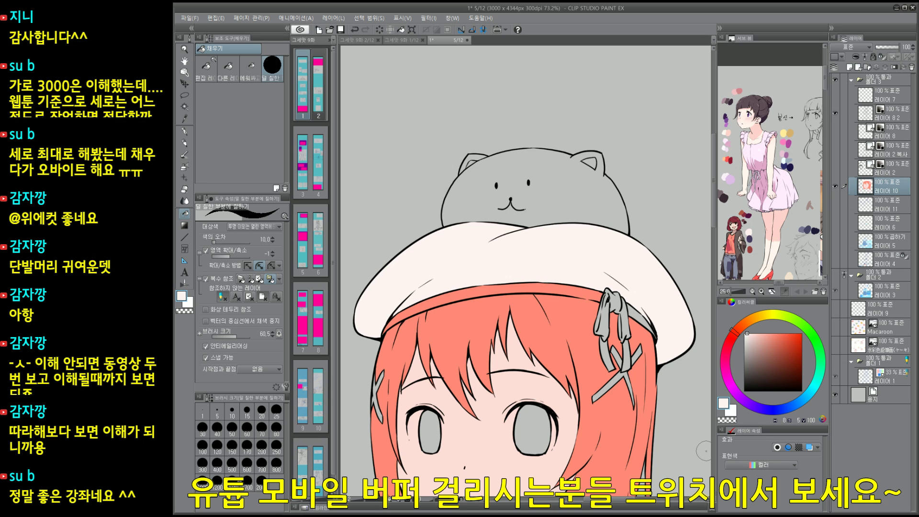
Step: Choose white as the drawing colour and switch to the G-pen with the face and eyes in view
scroll(517, 274, down, 5)
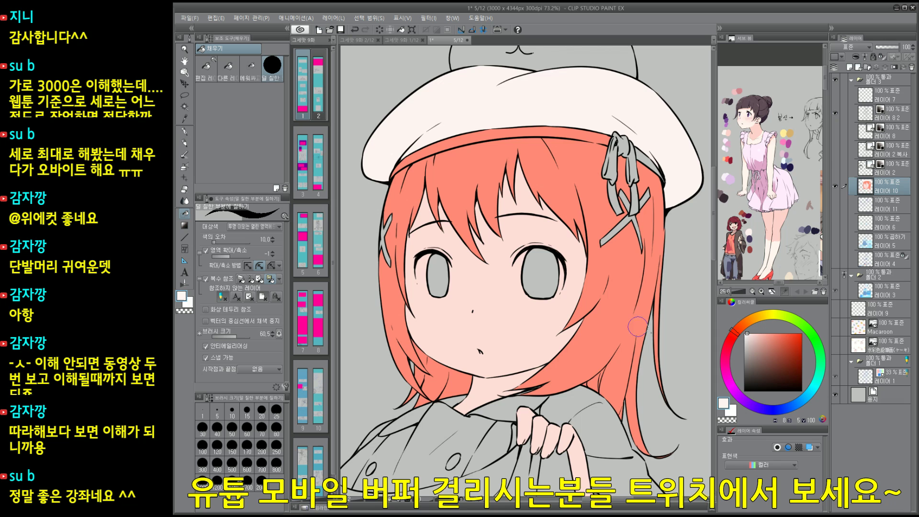
click(517, 274)
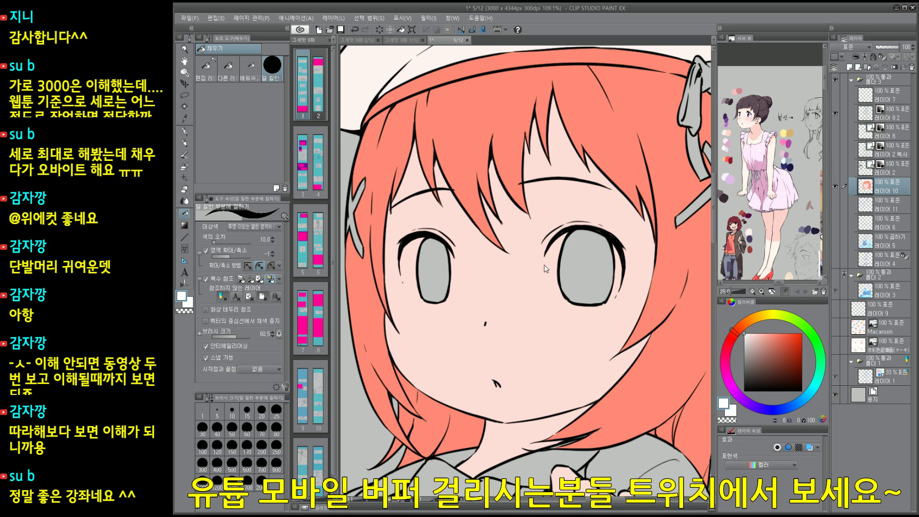
key(ctrl+m)
key(p)
drag(478, 272, 491, 262)
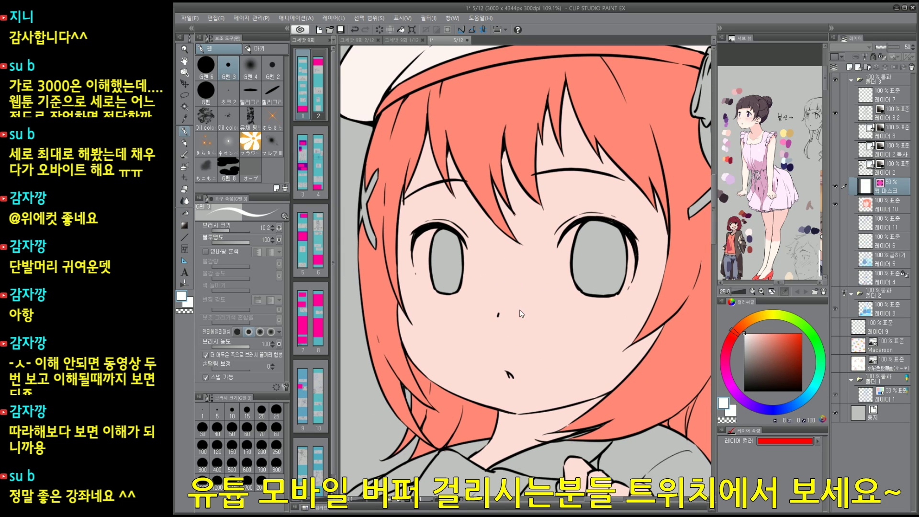
key(ctrl+m)
Step: Draw a white outline around the left eye's white on 레이어 10 and try to flood-fill it
drag(413, 264, 425, 289)
key(ctrl+z)
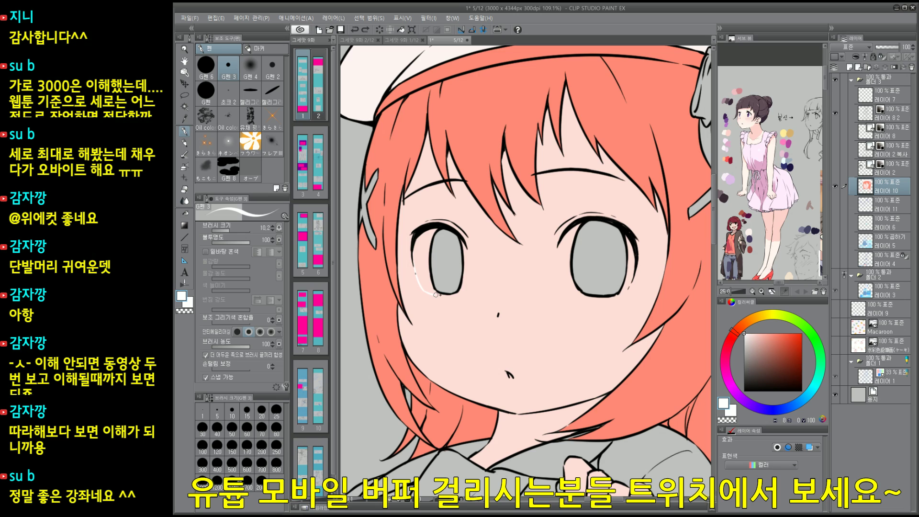
key(g)
click(436, 280)
key(ctrl+z)
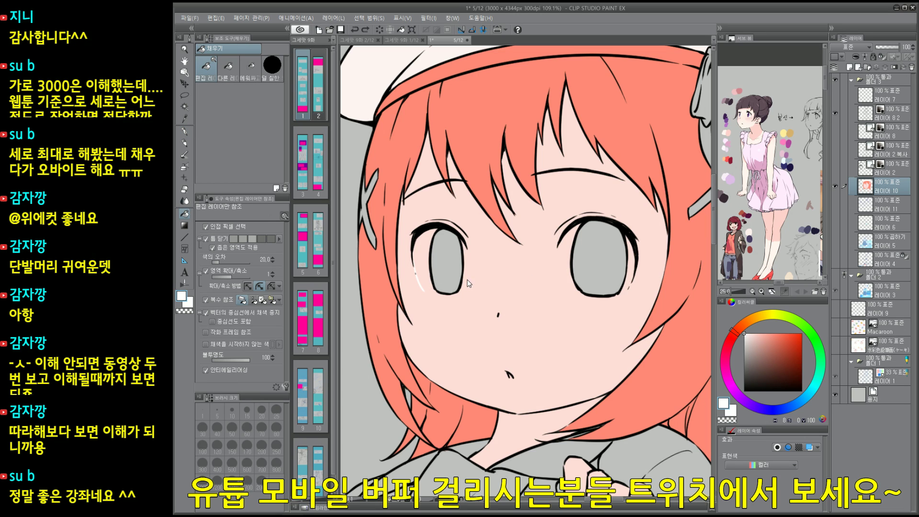
Step: Close the white outline under the left eye, lower the fill's colour tolerance to 7.0 and fill the eye white
key(p)
drag(422, 288, 442, 295)
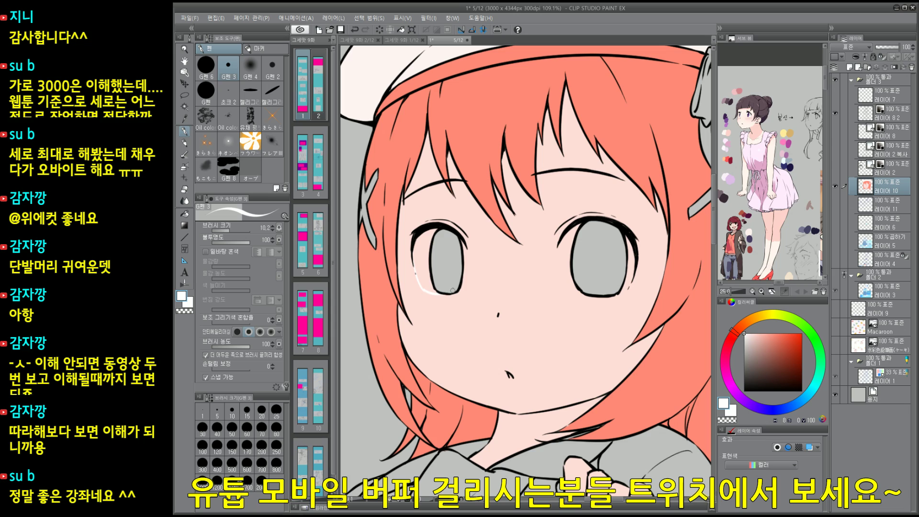
key(g)
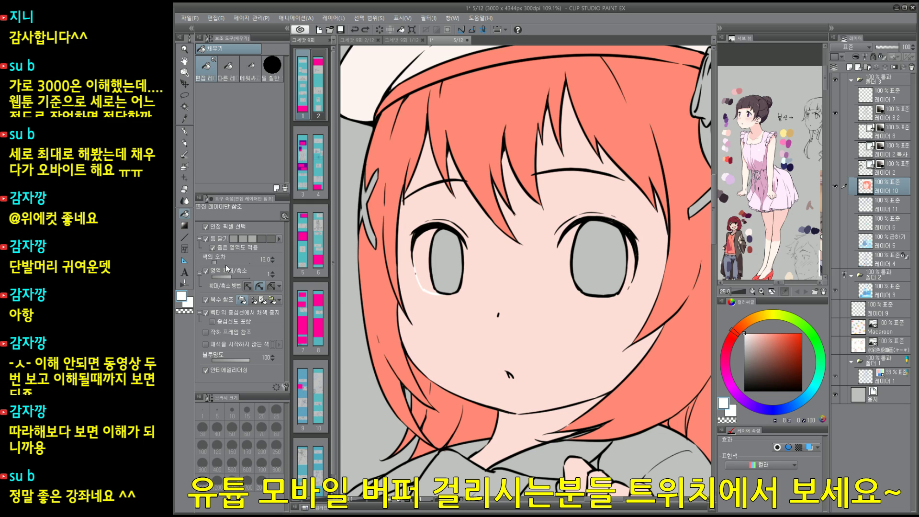
drag(227, 269, 215, 268)
click(433, 263)
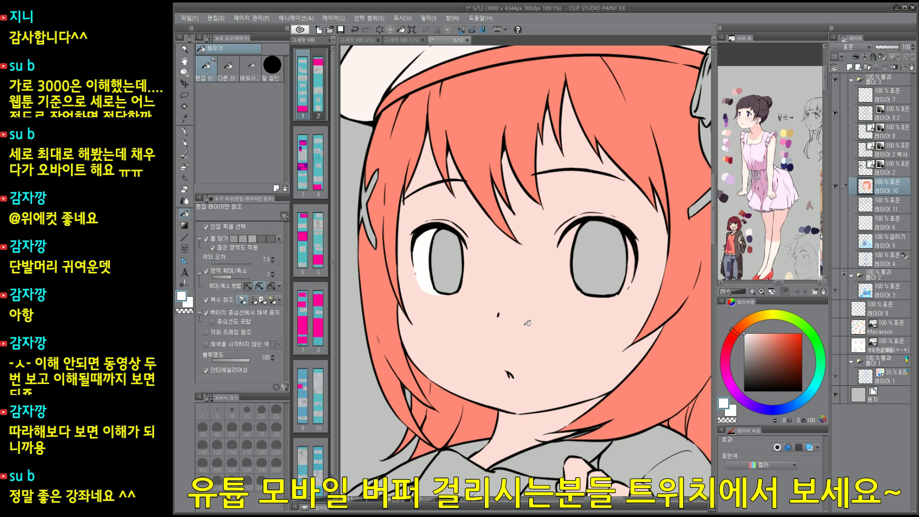
Step: Outline the right eye's white with the pen and try to flood-fill it, undoing and redoing the fill
key(p)
mouse_move(562, 241)
mouse_down()
mouse_move(561, 285)
mouse_move(591, 296)
mouse_up()
key(g)
click(623, 296)
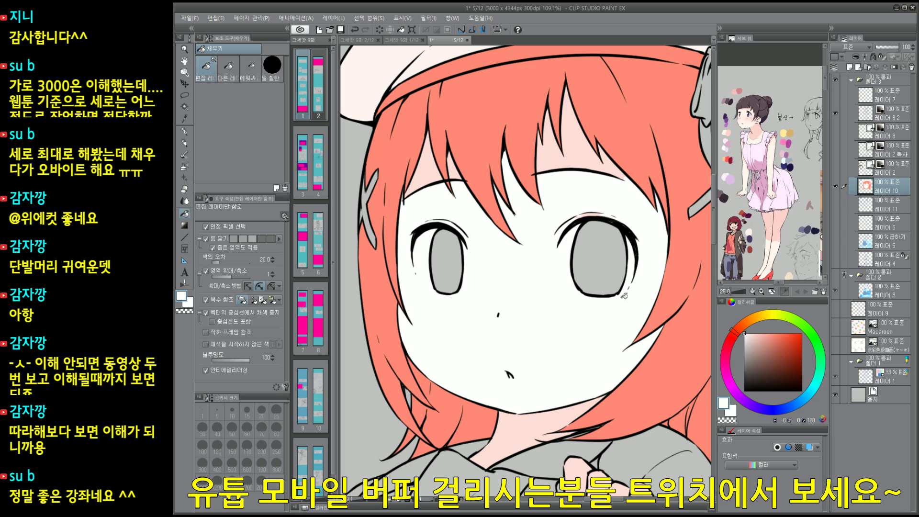
key(ctrl+z)
key(ctrl+y)
key(ctrl+z)
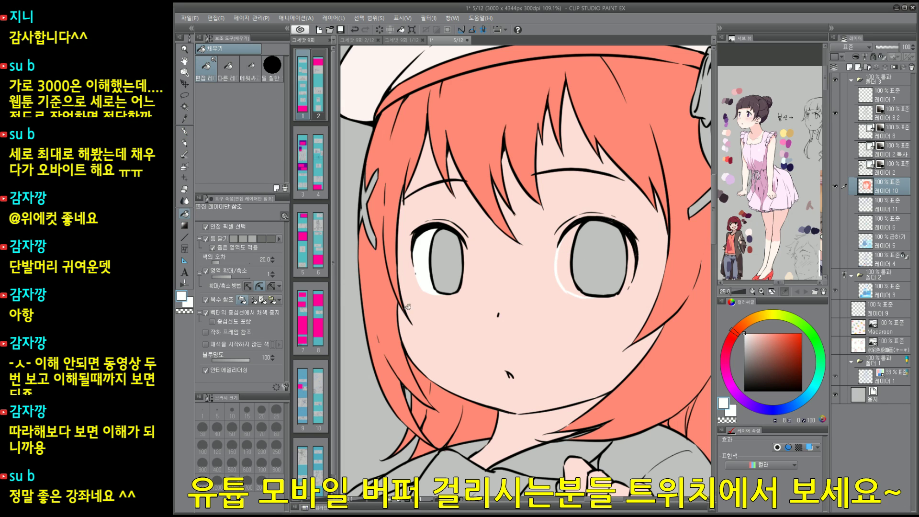
Step: Undo the white outlines and fills made around both eyes on 레이어 10
key(ctrl+z)
key(ctrl+z)
key(ctrl+z)
key(ctrl+z)
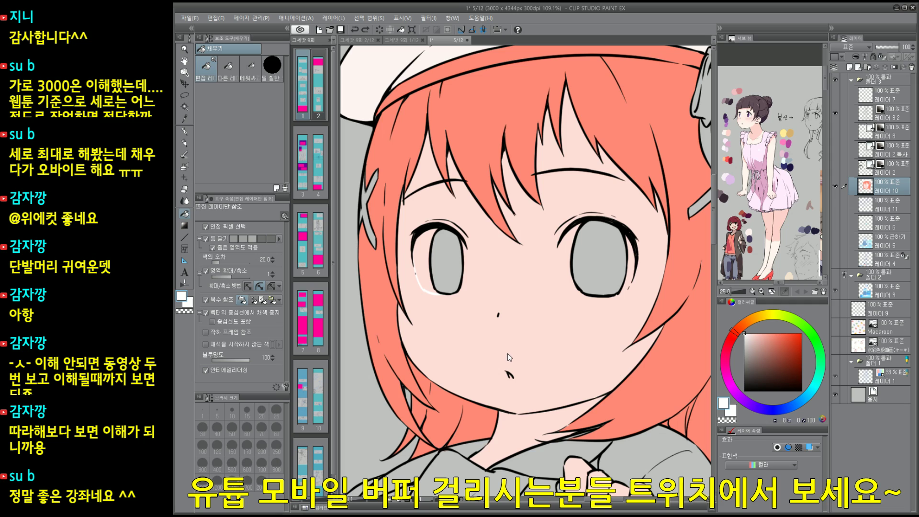
key(ctrl+z)
Step: Outline the left eye's white with the G-pen in a new quick mask and fill the enclosed area
key(ctrl+m)
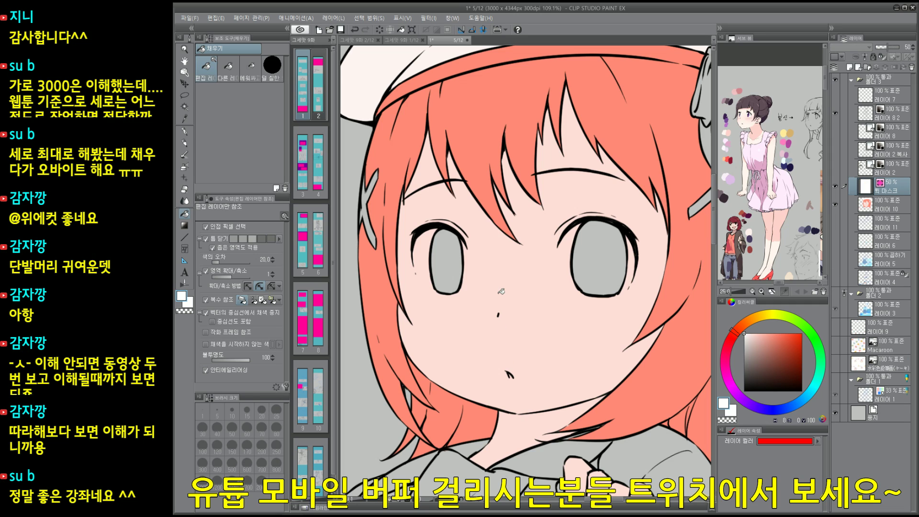
key(p)
drag(417, 280, 413, 258)
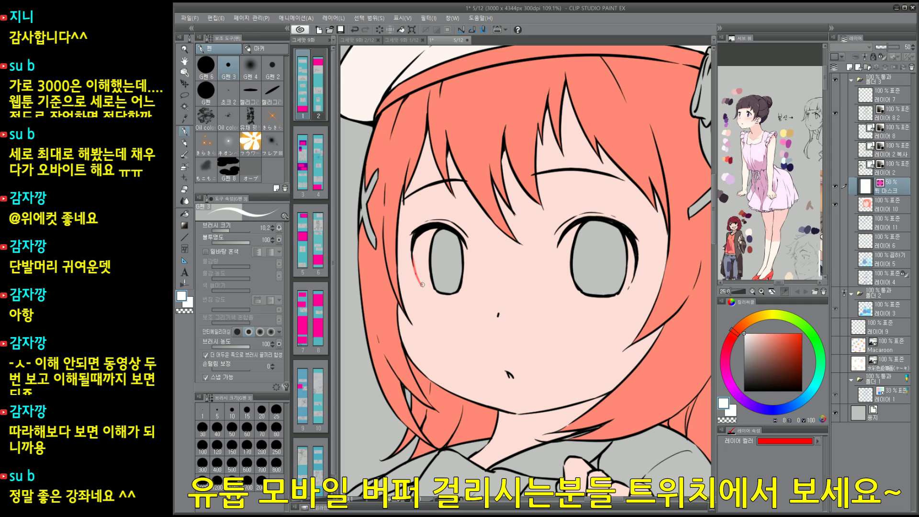
key(g)
click(425, 268)
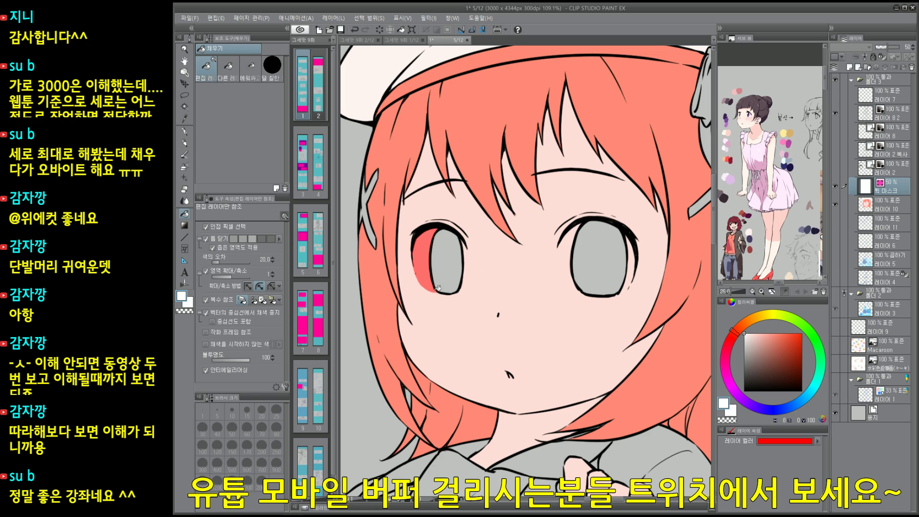
Step: Outline the right eye's white with the G-pen in the quick mask and fill the enclosed areas beside the iris
key(p)
mouse_move(555, 236)
mouse_down()
mouse_move(570, 295)
mouse_move(594, 294)
mouse_up()
key(g)
click(566, 270)
key(p)
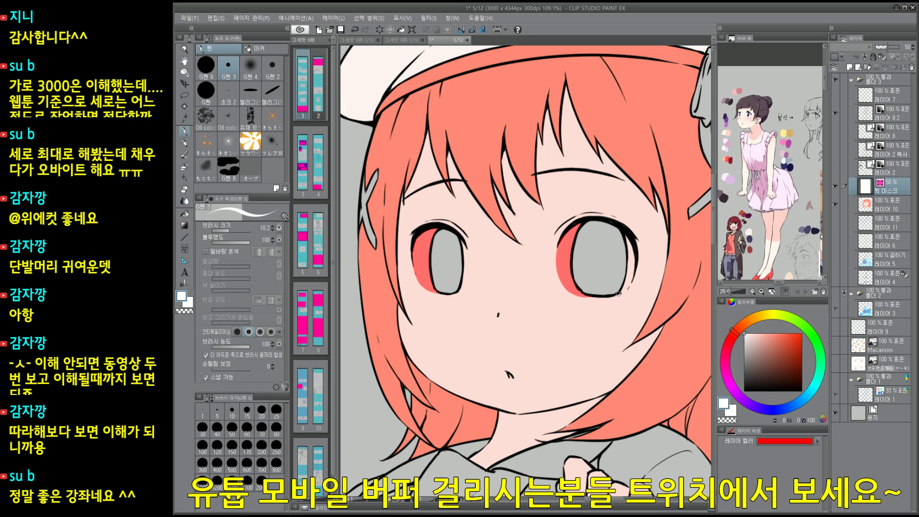
drag(605, 360, 594, 361)
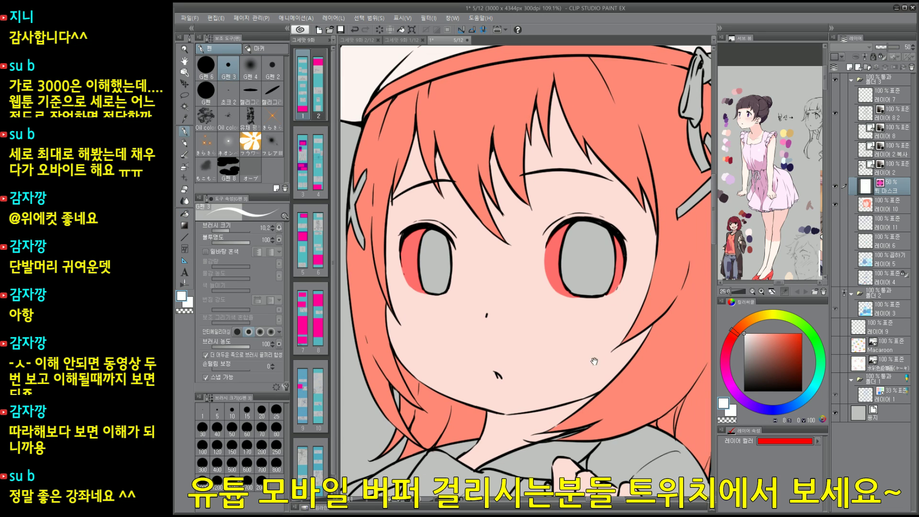
Step: Turn the quick mask into a selection, fill both eye whites with white on 레이어 10 and deselect
key(q)
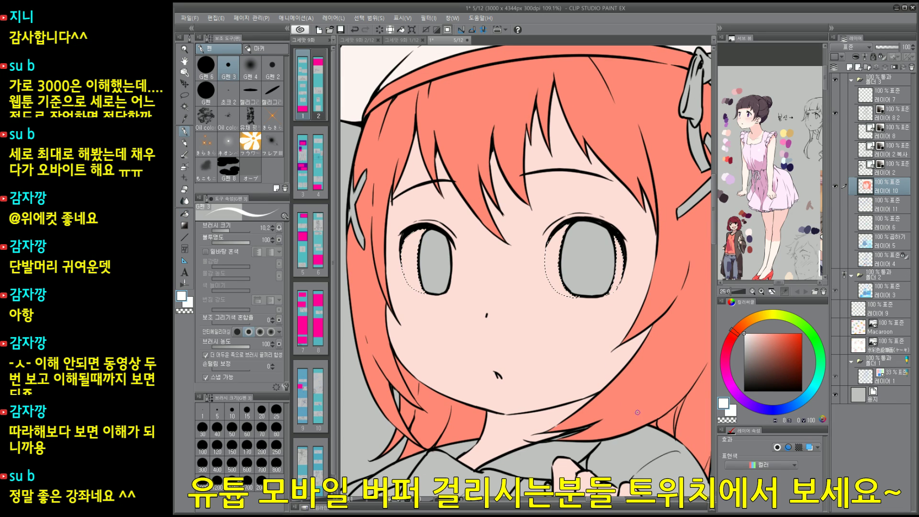
key(alt+Delete)
key(ctrl+d)
Step: Choose a dark navy blue and flood-fill both irises
click(785, 408)
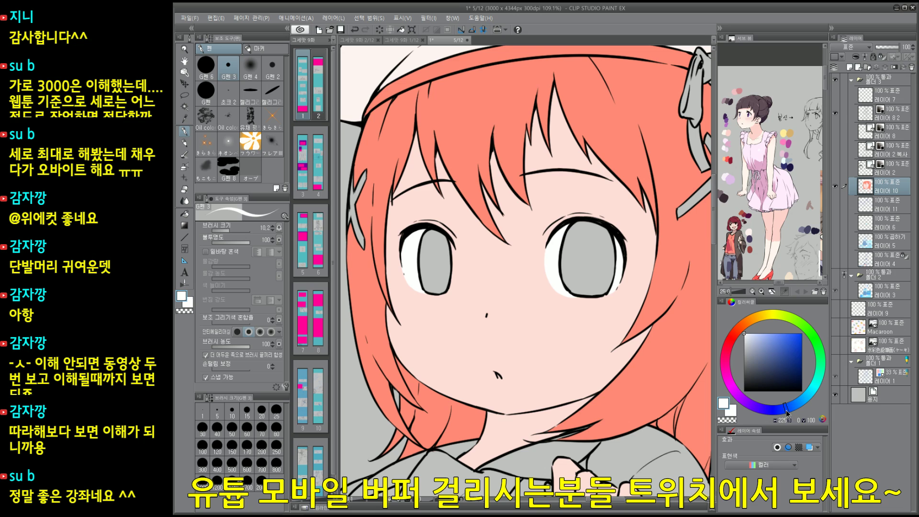
click(779, 371)
key(g)
click(584, 260)
click(432, 261)
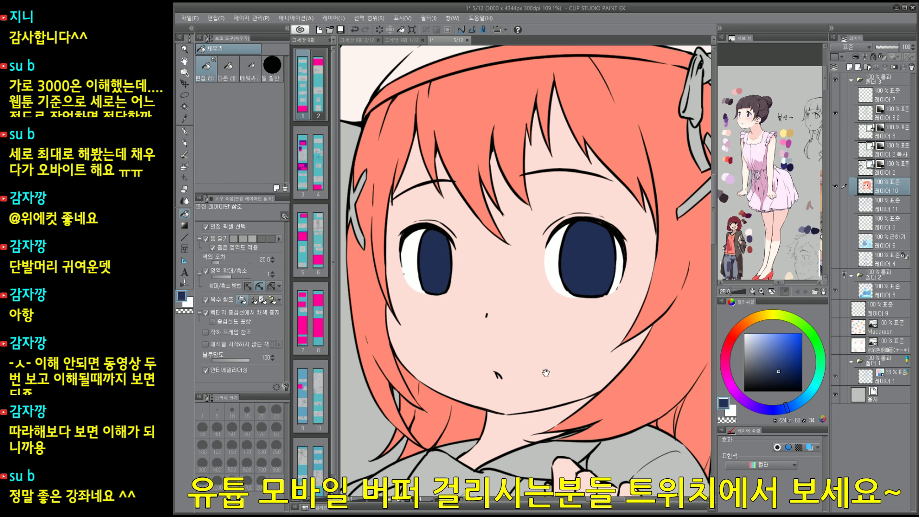
click(587, 274)
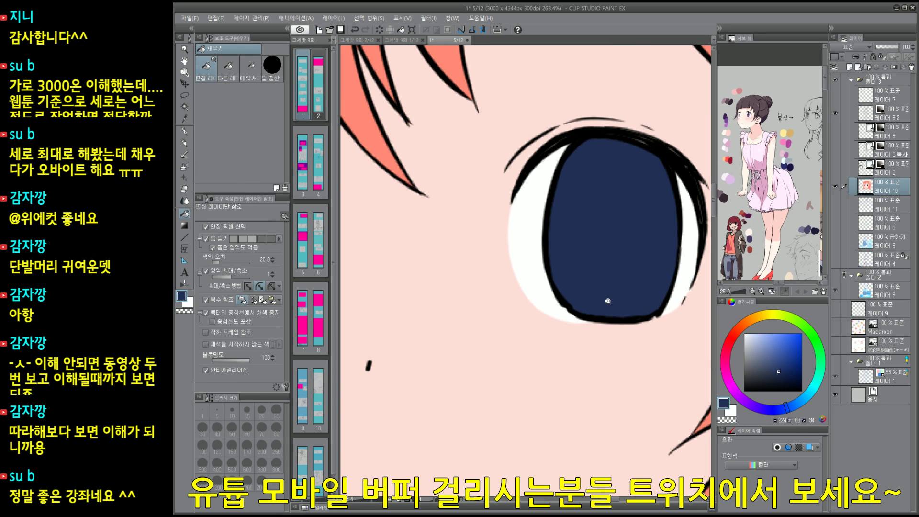
drag(457, 326, 544, 318)
drag(419, 311, 520, 329)
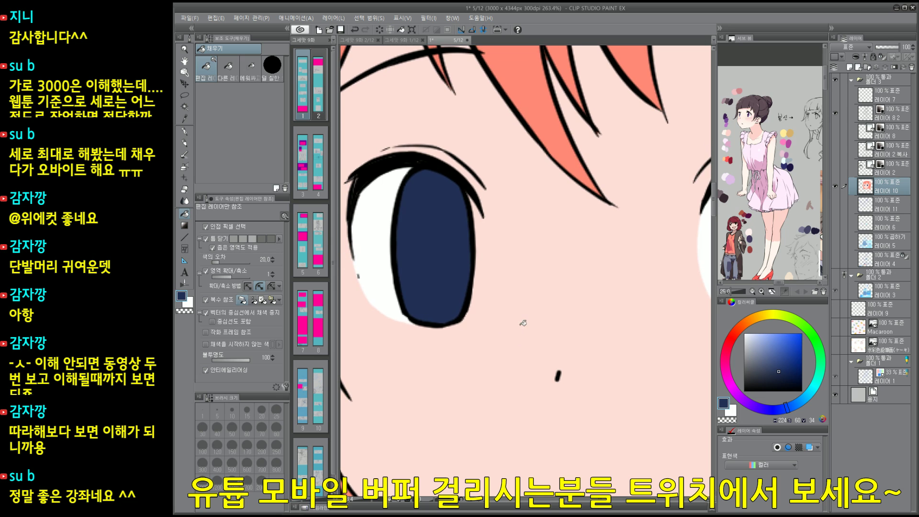
key(ctrl+z)
key(ctrl+y)
Step: Choose a medium blue and fill the held cloth around the 합격기원 lettering, leaving the letters uncoloured
scroll(512, 294, down, 6)
scroll(524, 298, up, 5)
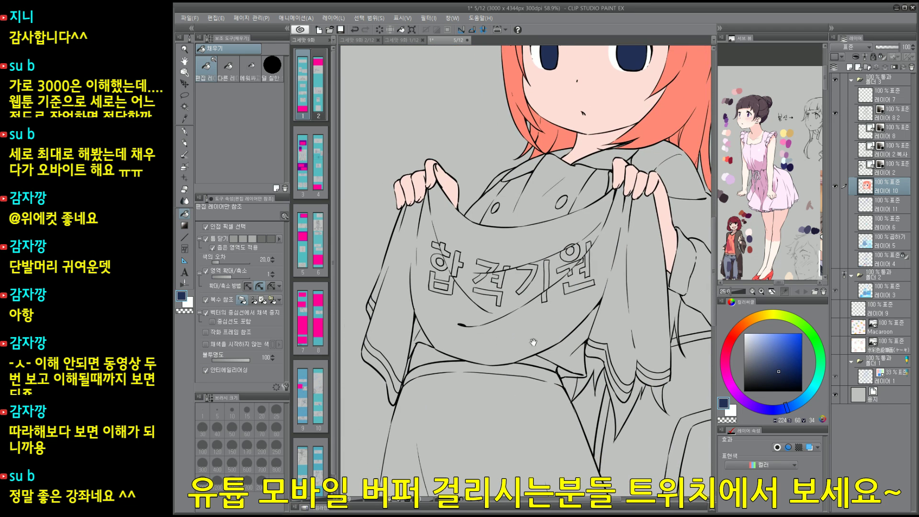
click(780, 348)
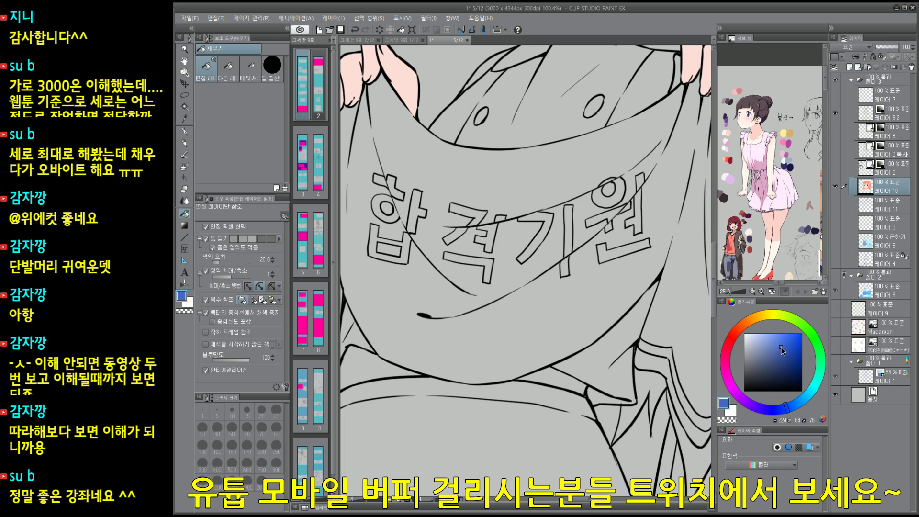
click(557, 300)
drag(603, 322, 537, 316)
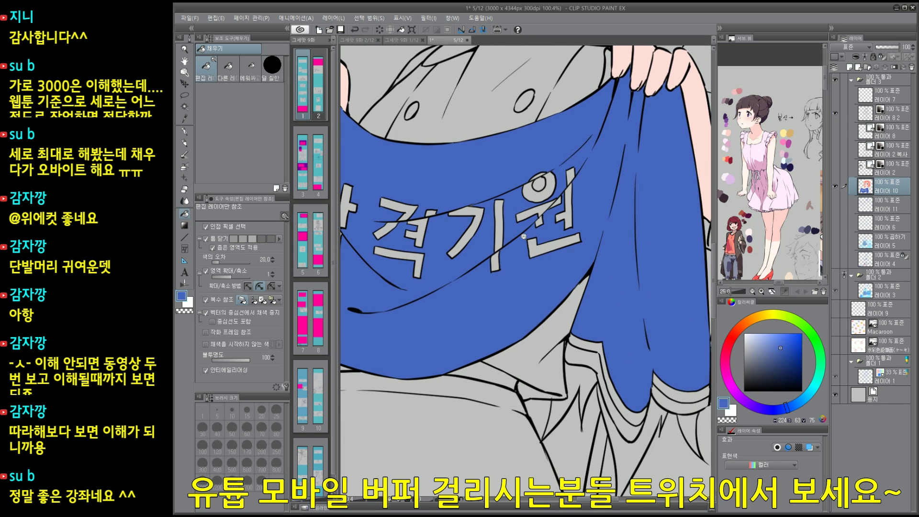
scroll(527, 236, up, 5)
drag(584, 270, 563, 291)
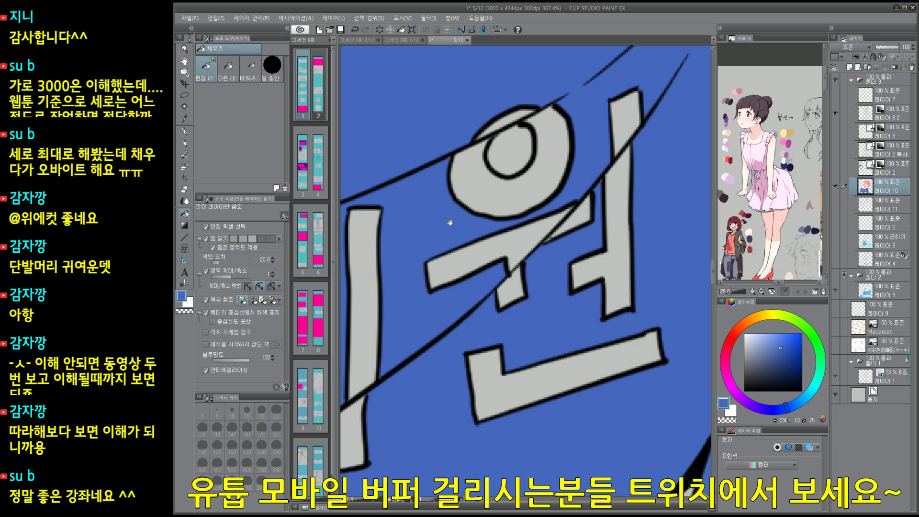
scroll(610, 282, down, 5)
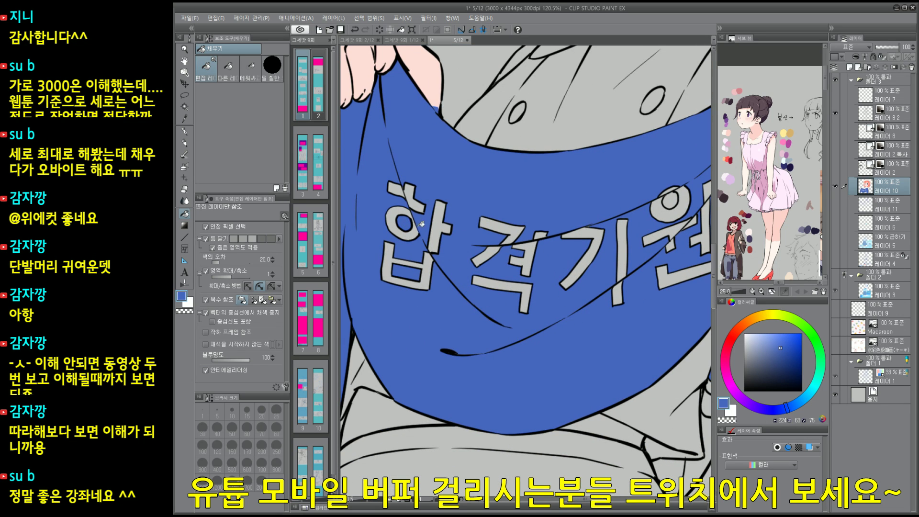
Step: Fill the remaining parts of the cloth's left drape, including its lower hem, with the same blue
mouse_move(679, 287)
mouse_down()
mouse_move(544, 292)
mouse_move(579, 274)
mouse_up()
drag(409, 320, 608, 265)
drag(528, 381, 509, 298)
click(436, 373)
mouse_move(431, 373)
mouse_down()
mouse_move(470, 358)
mouse_move(443, 366)
mouse_up()
drag(588, 344, 414, 366)
drag(621, 343, 479, 347)
mouse_move(663, 335)
mouse_down()
mouse_move(542, 343)
mouse_move(422, 371)
mouse_up()
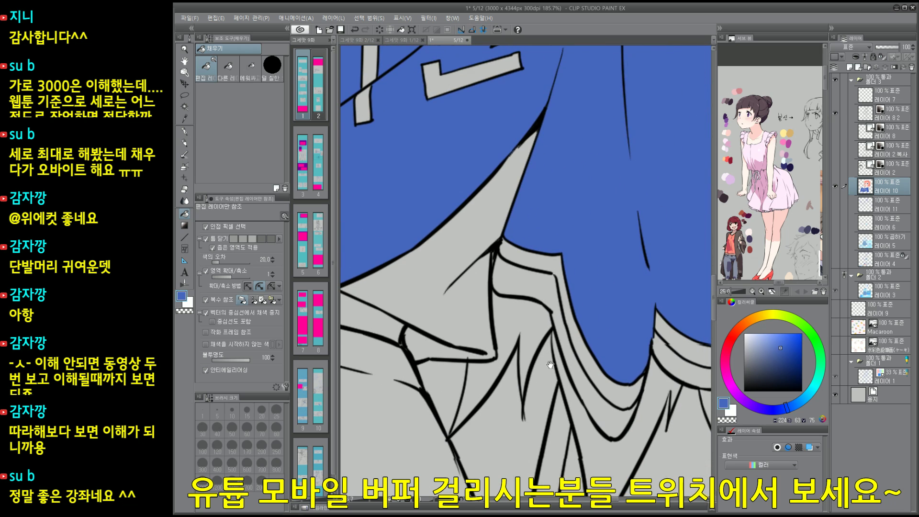
Step: Fill the hem bands below the stripe on the cloth's right drape with blue
click(622, 424)
drag(628, 420, 579, 366)
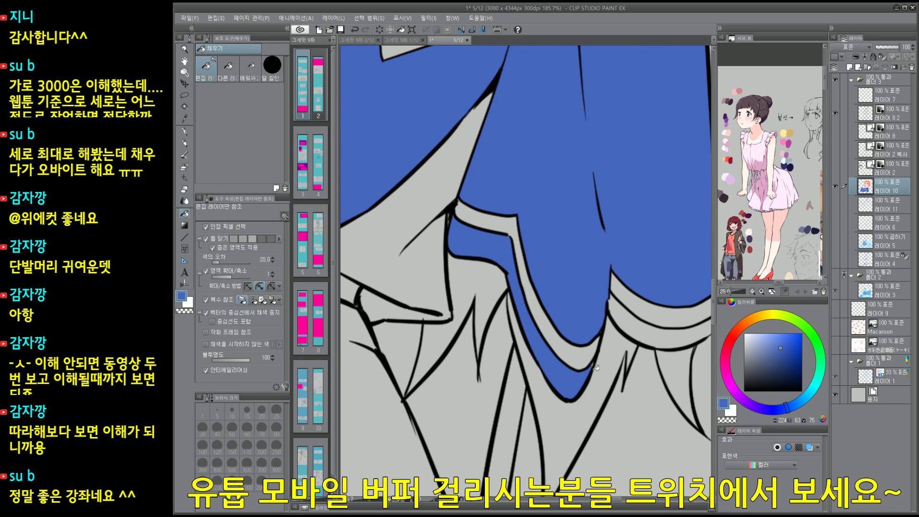
key(p)
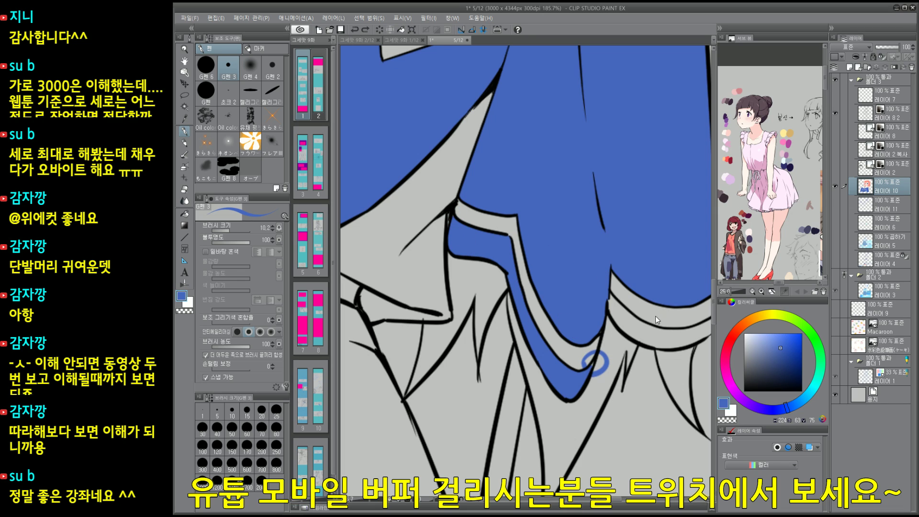
key(g)
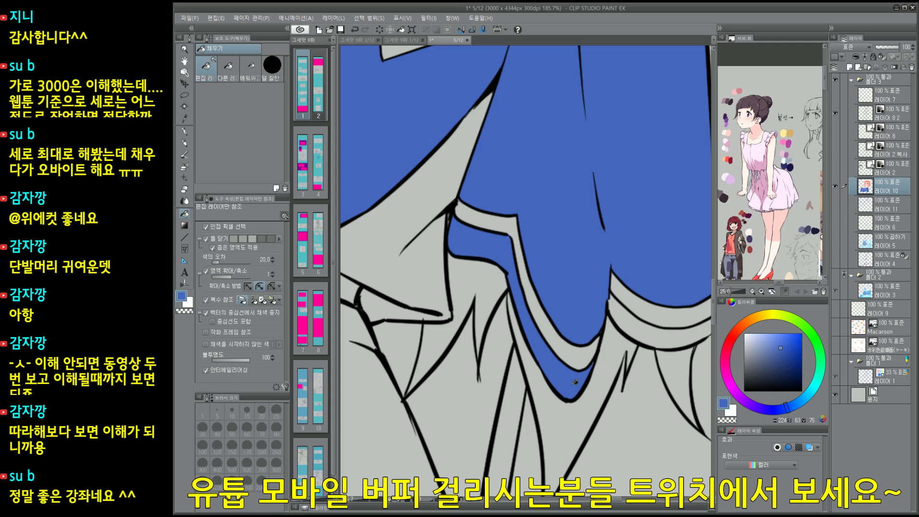
drag(597, 395, 506, 402)
click(562, 328)
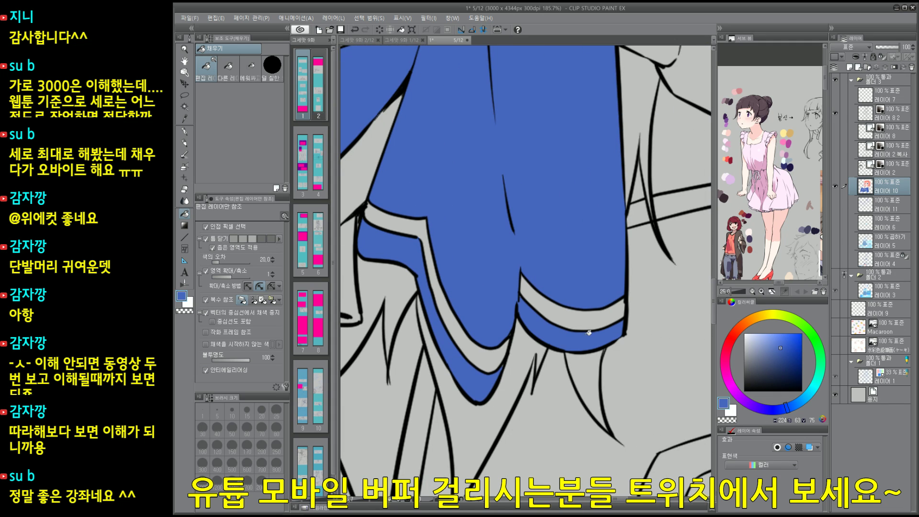
key(ctrl+z)
drag(457, 372, 525, 341)
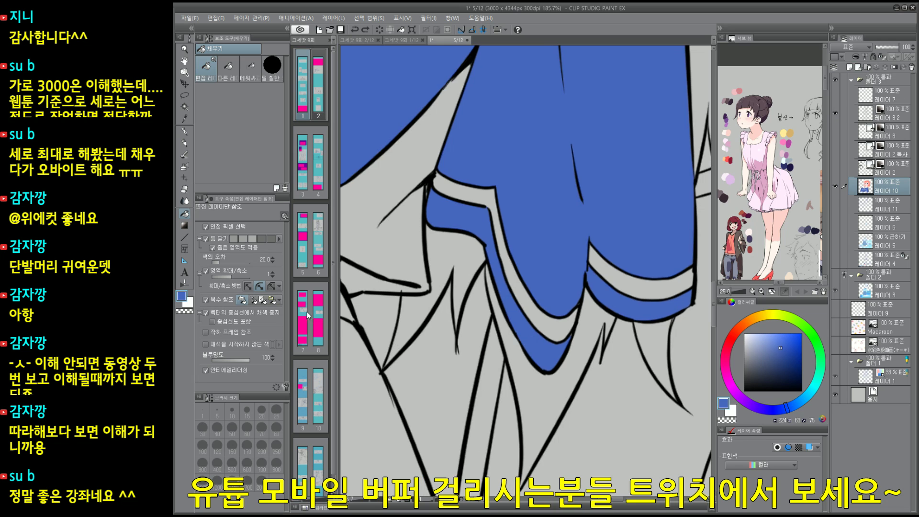
drag(449, 388, 480, 337)
key(p)
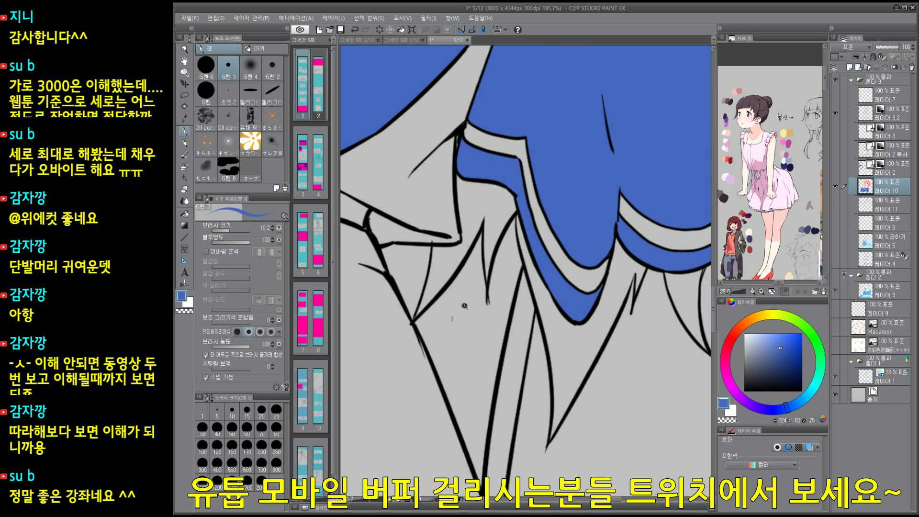
scroll(452, 316, up, 5)
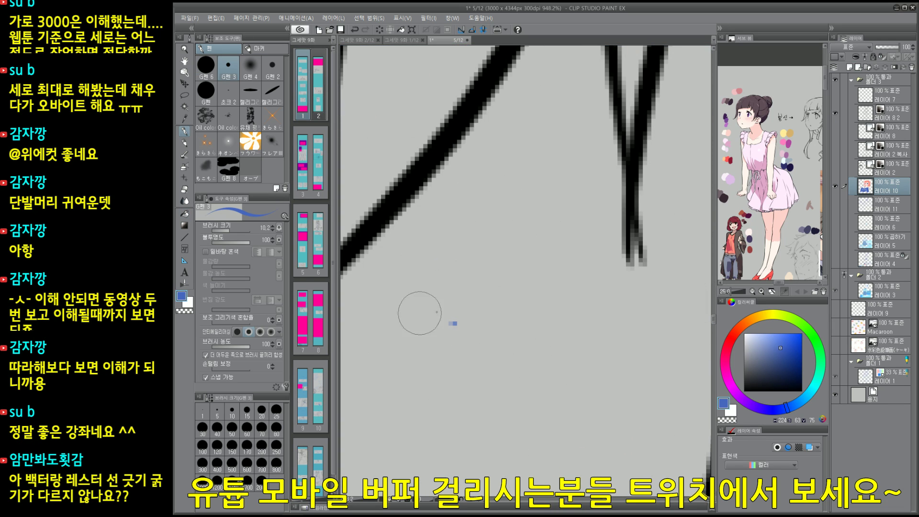
scroll(567, 345, down, 5)
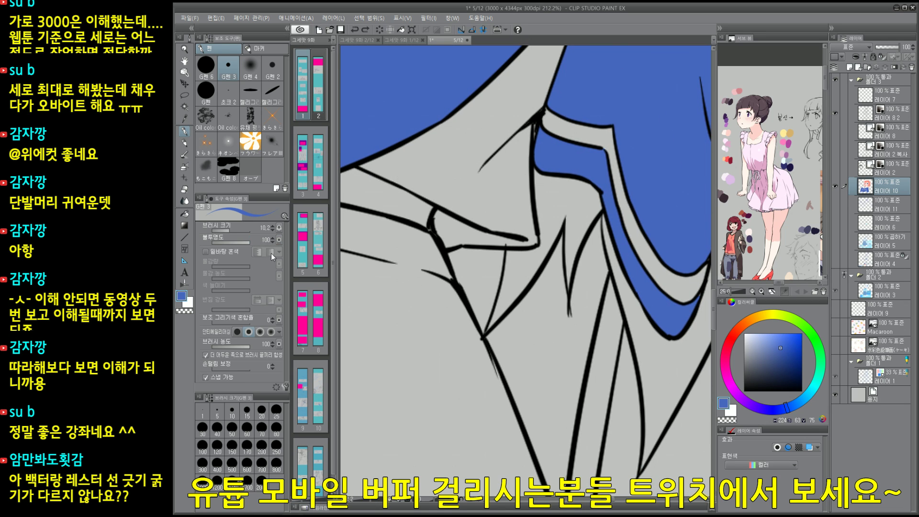
key(g)
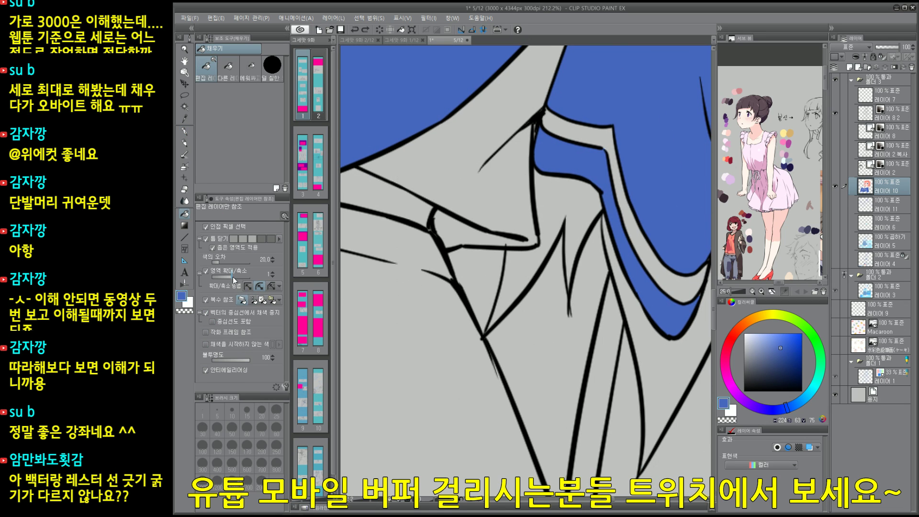
drag(236, 279, 250, 282)
drag(466, 306, 539, 299)
scroll(550, 296, down, 6)
key(p)
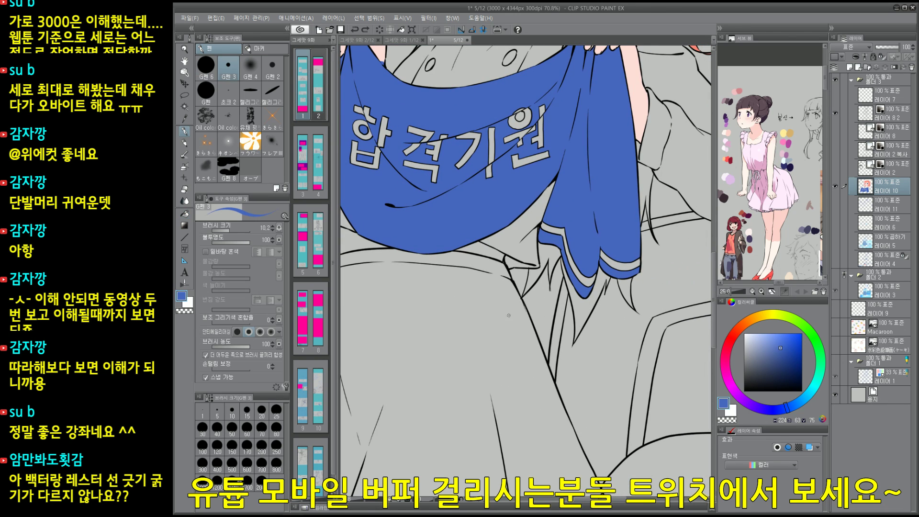
drag(475, 301, 474, 334)
mouse_move(475, 301)
mouse_down()
mouse_move(493, 304)
mouse_move(474, 333)
mouse_up()
key(ctrl+z)
key(ctrl+z)
key(ctrl+z)
Step: Fill the cloth's loose corner flap beside the right drape with blue
key(g)
click(534, 257)
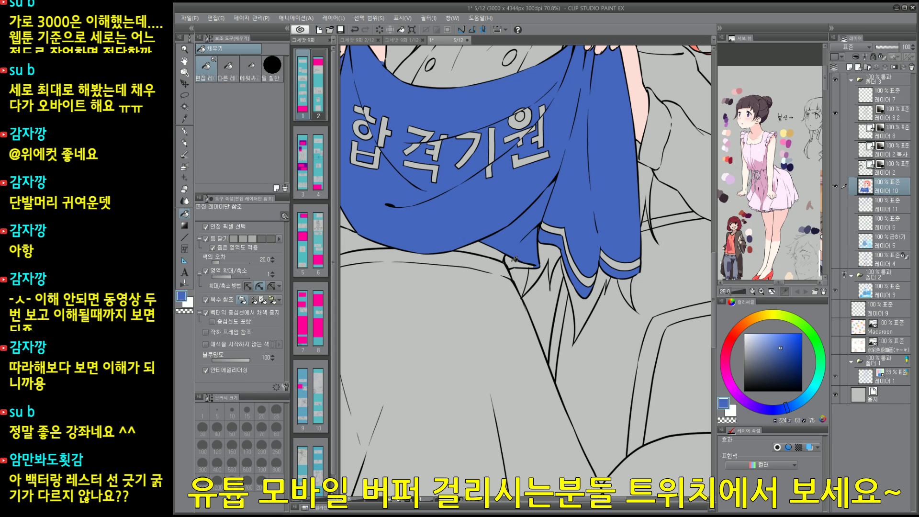
scroll(514, 259, up, 5)
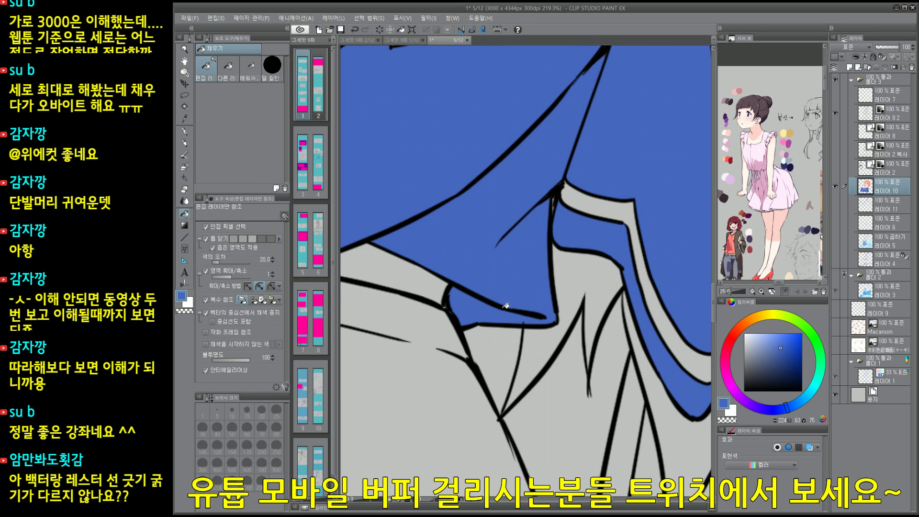
scroll(557, 327, down, 3)
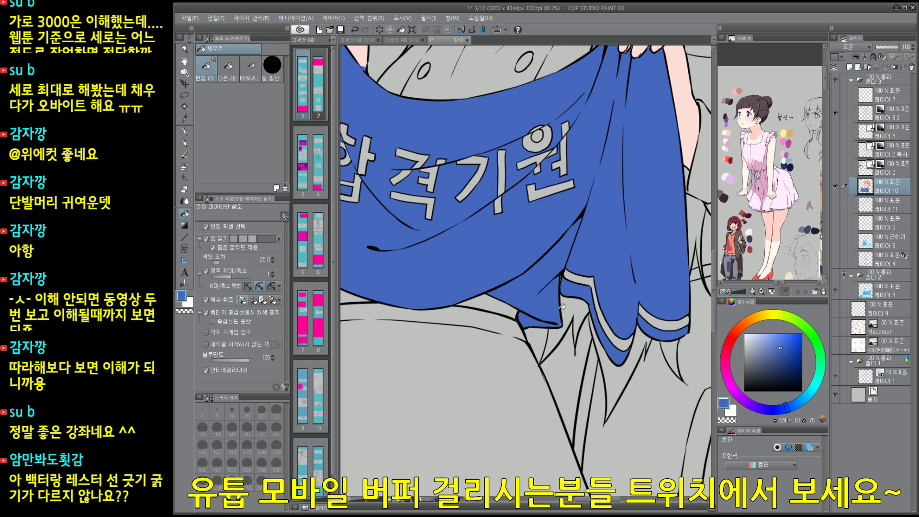
Step: Fill the jacket's right sleeve and shoulder with the same blue
scroll(562, 306, down, 4)
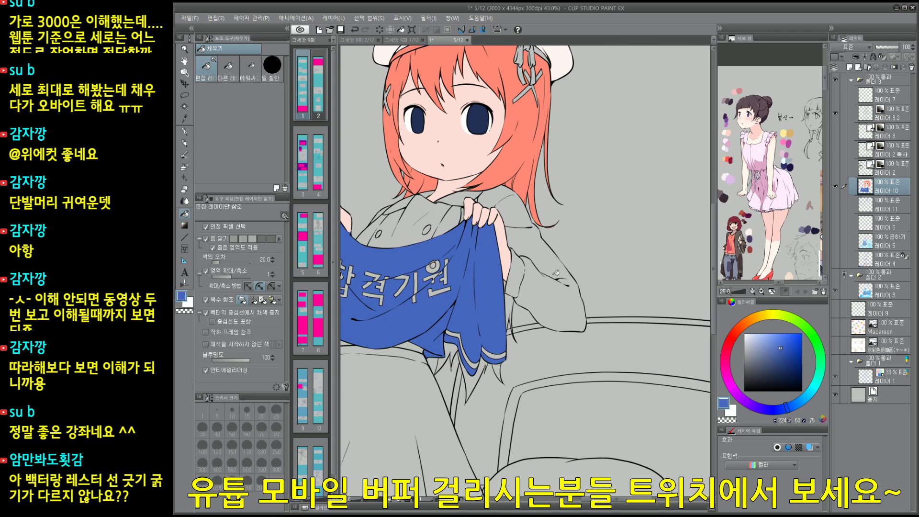
click(548, 298)
drag(485, 239, 552, 242)
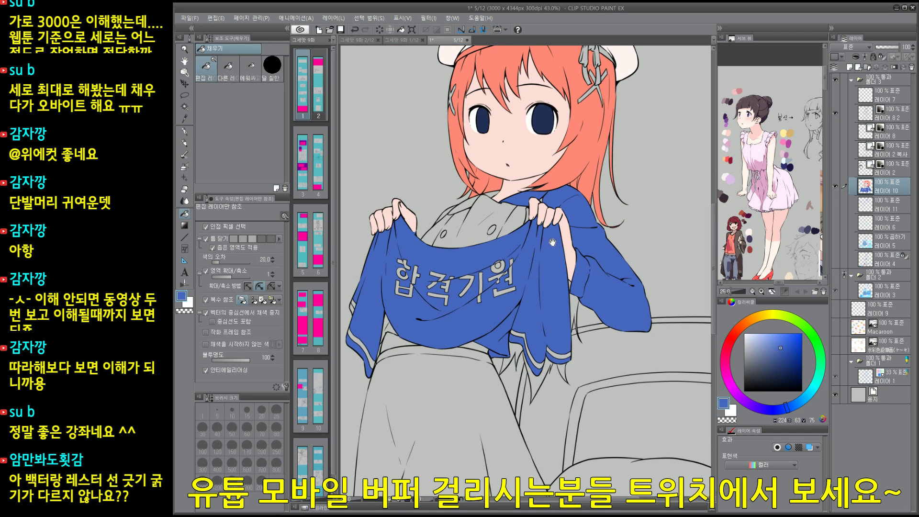
Step: Draw a rough test oval with the pen in the empty area beside the sleeve and flood-fill it with blue
scroll(552, 242, up, 4)
key(p)
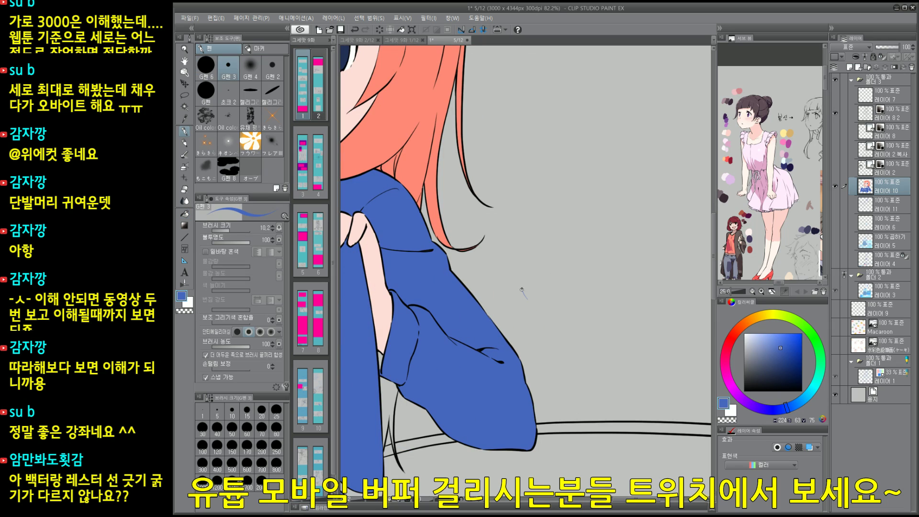
mouse_move(521, 289)
mouse_down()
mouse_move(556, 291)
mouse_move(539, 273)
mouse_move(534, 290)
mouse_move(558, 269)
mouse_up()
key(ctrl+z)
key(g)
click(552, 282)
scroll(553, 287, up, 5)
click(599, 287)
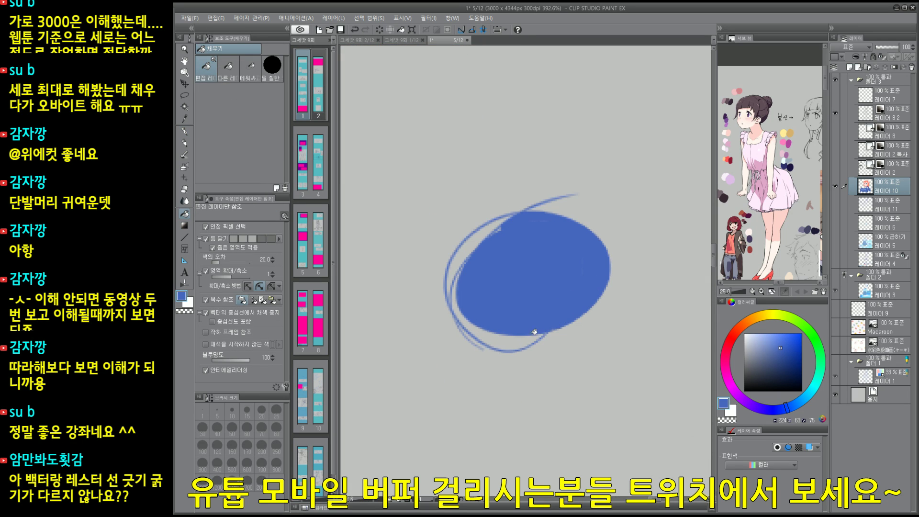
click(518, 338)
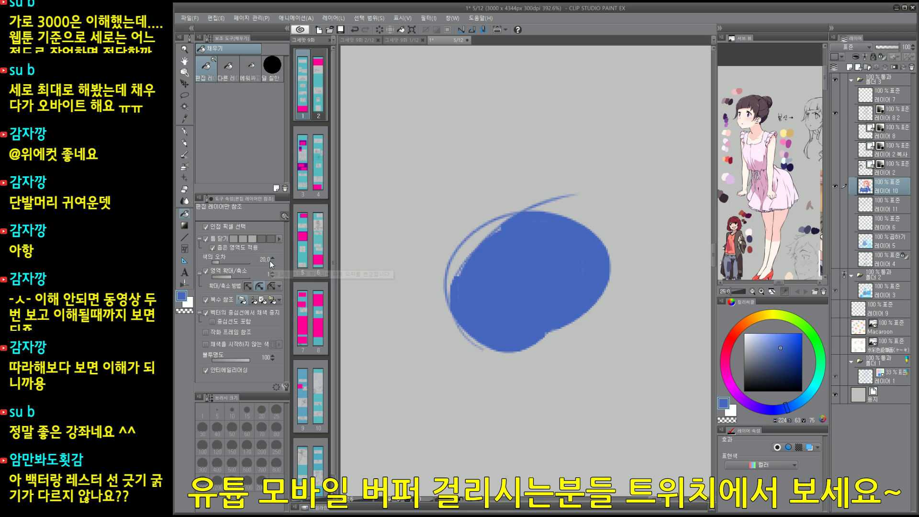
Step: Erase the blue test oval beside the sleeve with an enlarged hard eraser
scroll(494, 339, down, 3)
drag(458, 349, 560, 314)
scroll(559, 315, down, 1)
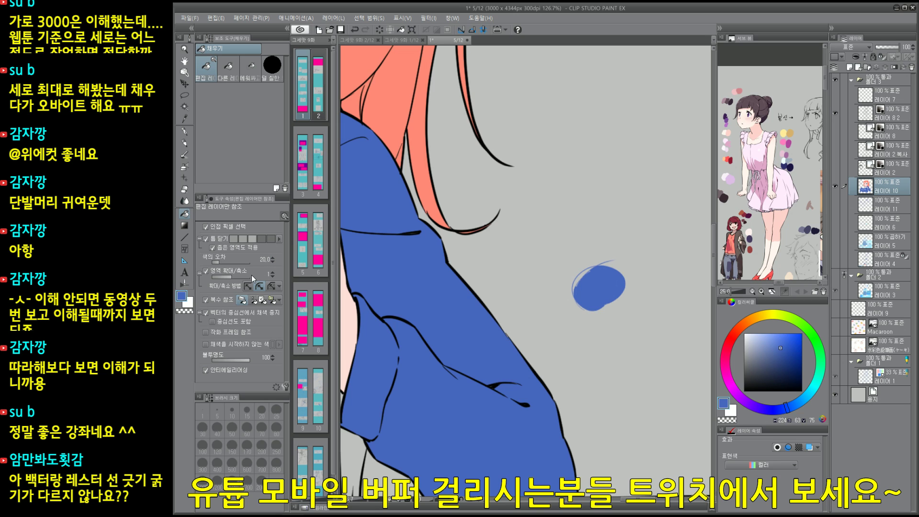
drag(519, 336, 568, 307)
scroll(568, 308, down, 1)
key(e)
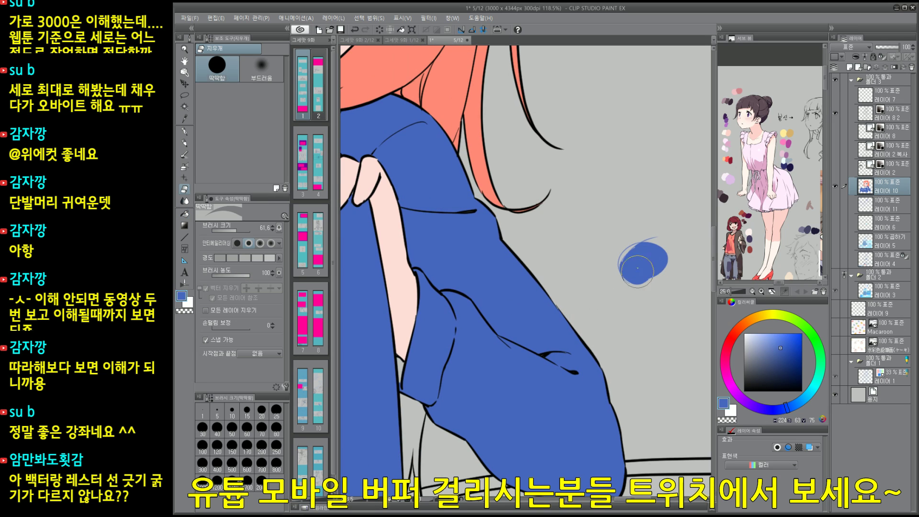
key(])
key(])
key(])
key(])
drag(653, 247, 634, 284)
Step: Set the fill's area scaling to 20 and try a blue fill on the shirt's collar
key(g)
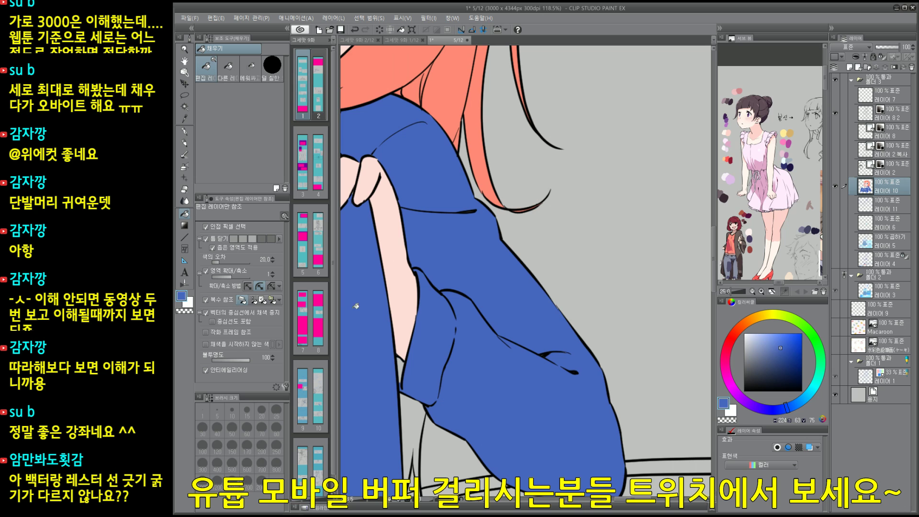
click(247, 279)
scroll(515, 318, down, 4)
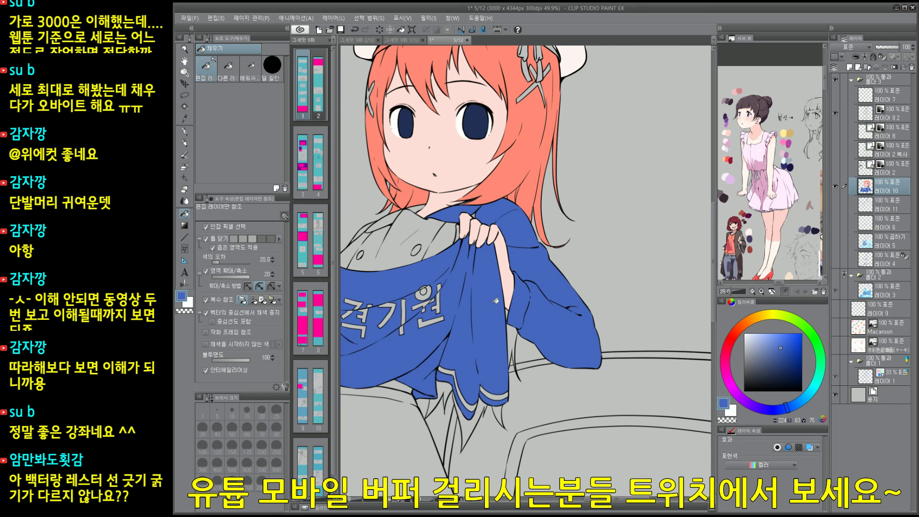
scroll(431, 254, up, 3)
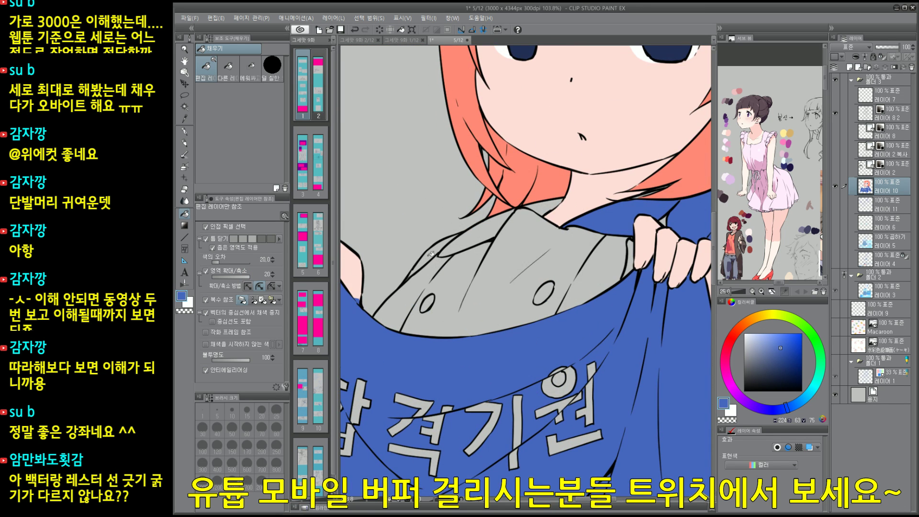
click(478, 236)
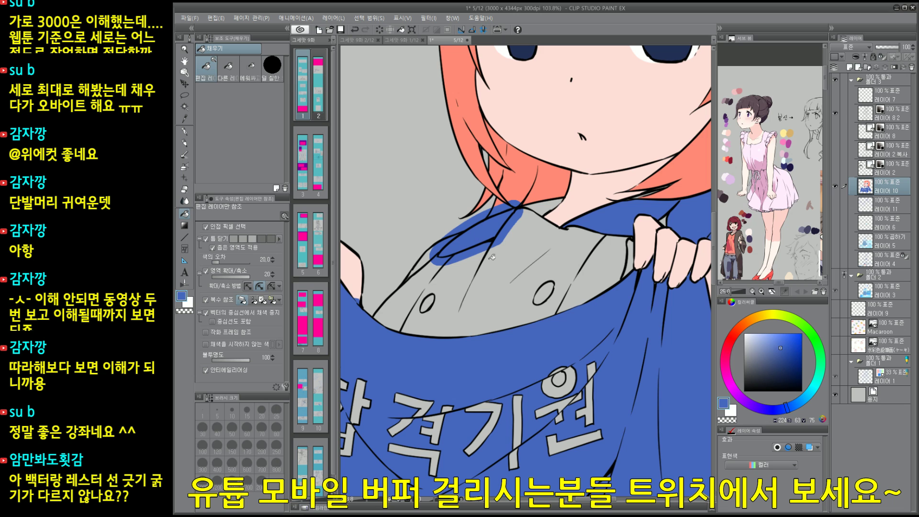
key(ctrl+z)
scroll(493, 366, down, 3)
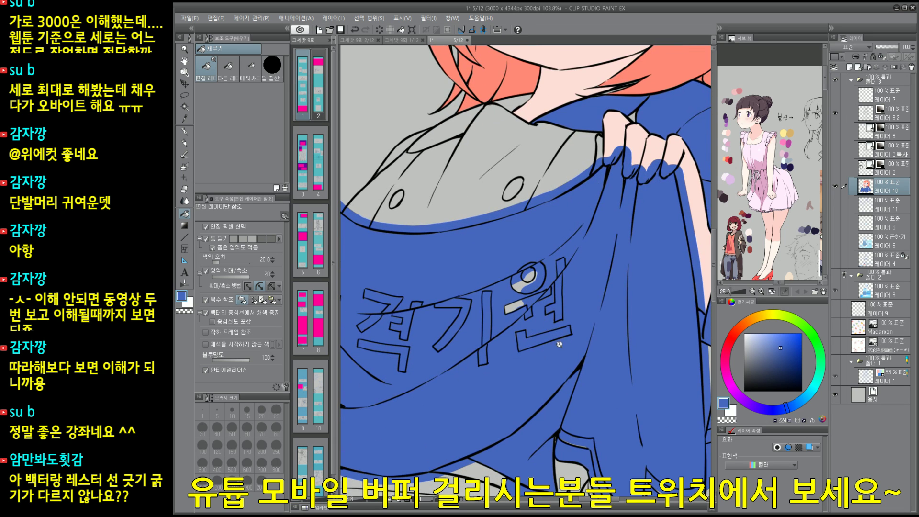
Step: Try blue fills on the right drape's hem stripe and the pointed area beneath the hem, undoing each one
scroll(560, 378, up, 2)
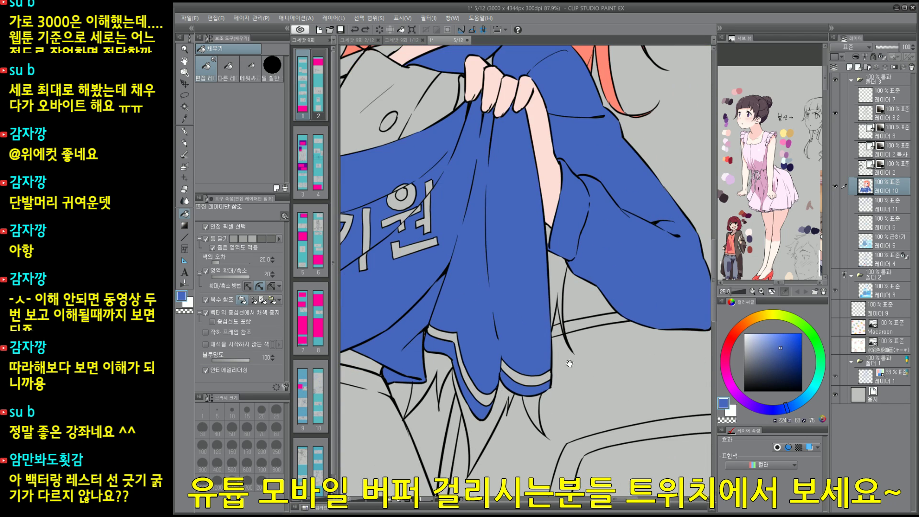
click(535, 379)
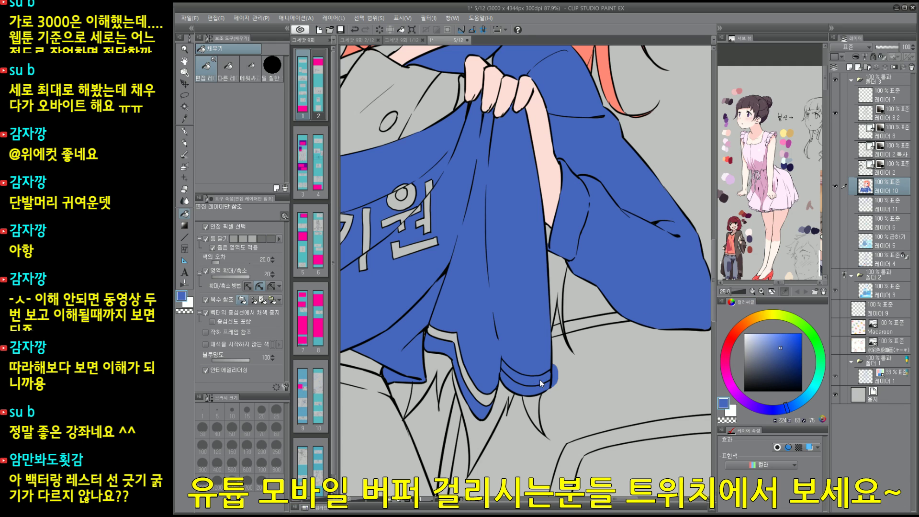
key(ctrl+z)
click(532, 406)
key(ctrl+z)
click(483, 438)
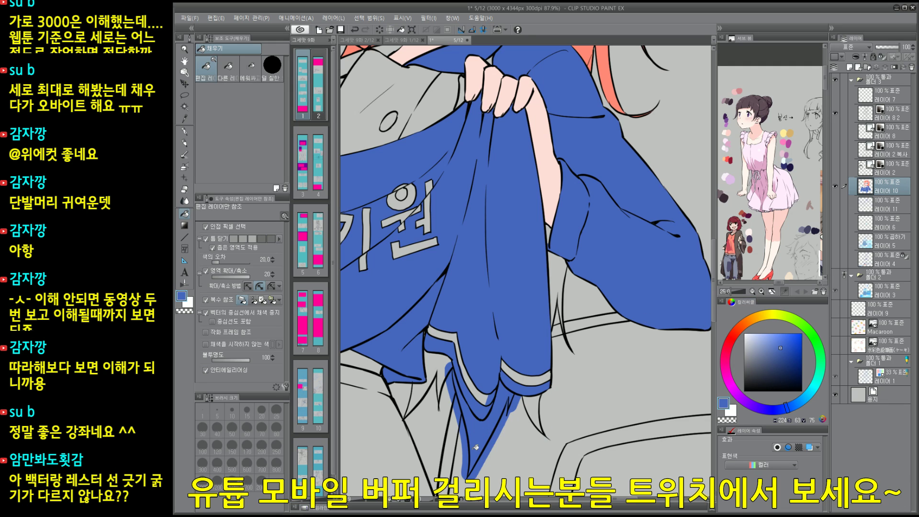
key(ctrl+z)
Step: Fill the small folds below the cloth, beside the right drape's hem, with blue
click(445, 369)
drag(454, 403, 474, 393)
drag(598, 359, 583, 378)
click(567, 294)
key(ctrl+z)
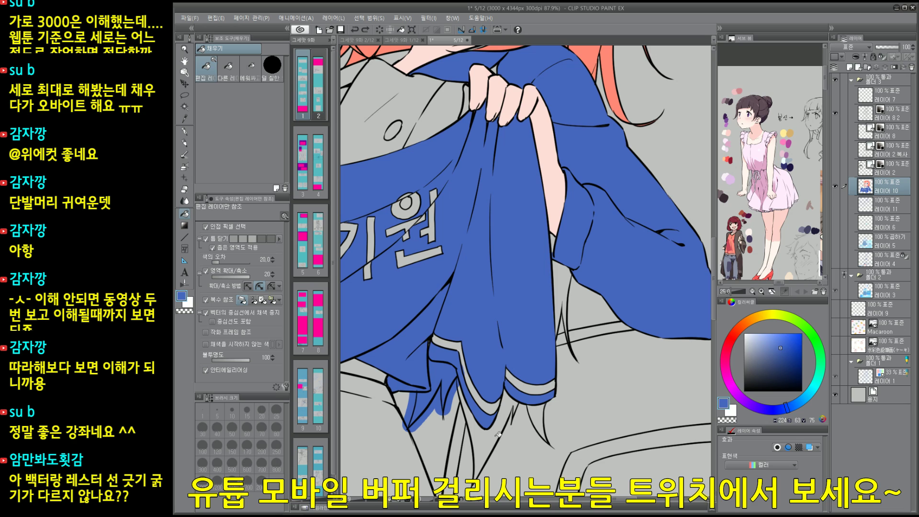
Step: Sketch a blue test oval below the sleeve and try flood-filling it with the area scaling at 20, undoing each fill
mouse_move(603, 359)
mouse_down()
mouse_move(586, 363)
mouse_move(603, 361)
mouse_up()
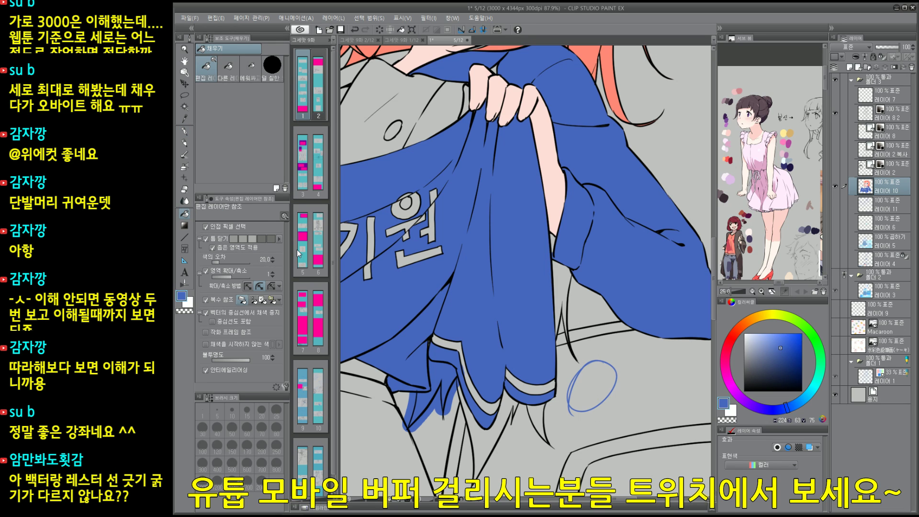
drag(235, 276, 250, 276)
click(598, 372)
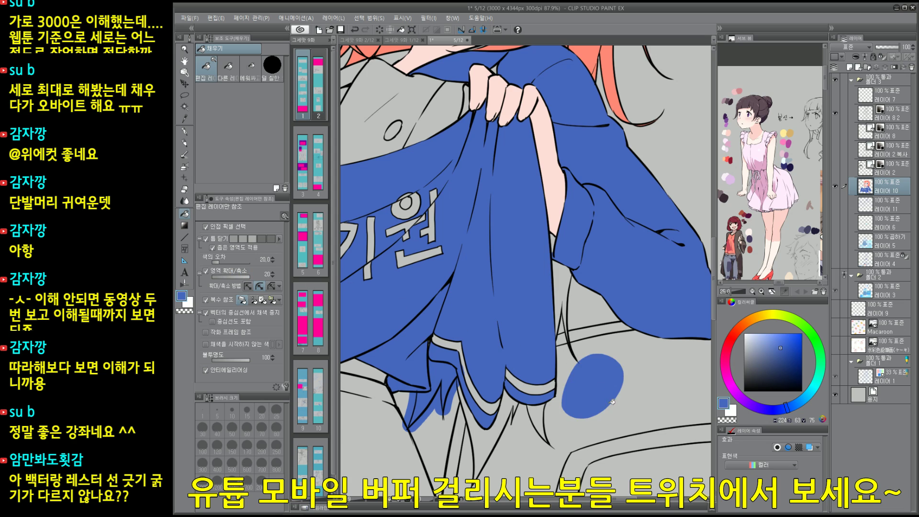
key(ctrl+z)
click(598, 384)
key(ctrl+z)
click(598, 384)
key(ctrl+z)
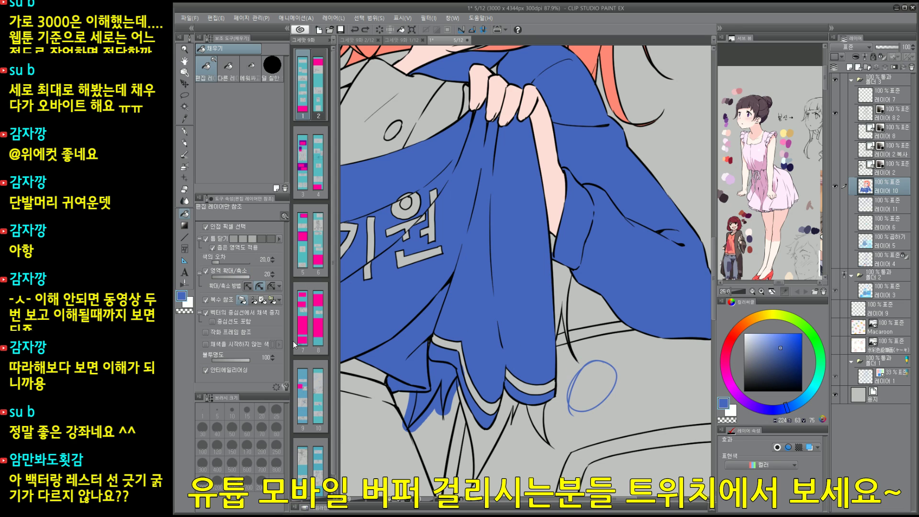
Step: Turn off stopping the fill at vector centre lines and try filling the test oval, undoing each fill
click(205, 313)
click(580, 416)
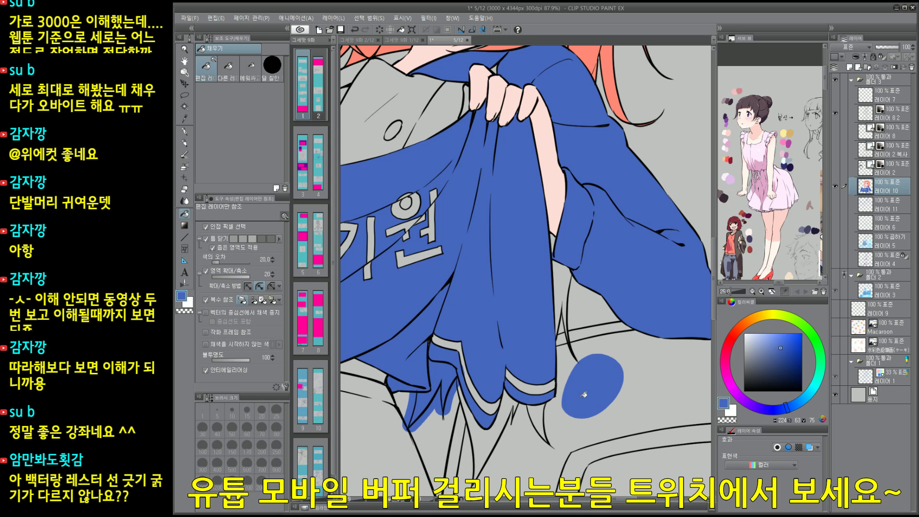
key(ctrl+z)
click(584, 395)
key(ctrl+z)
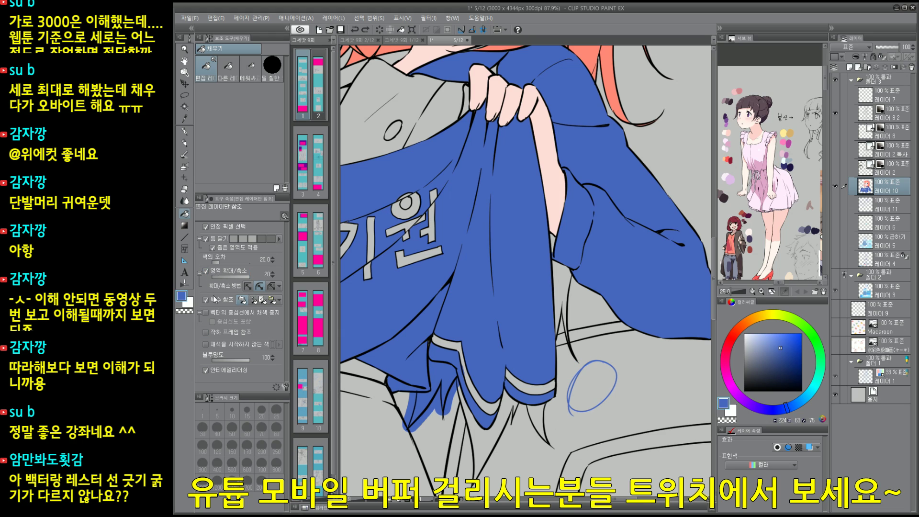
Step: Lower the fill's area scaling to 1 and fill the pointed area beneath the right drape's hem with blue
drag(241, 277, 218, 277)
drag(463, 372, 551, 320)
drag(487, 407, 478, 356)
scroll(517, 455, up, 5)
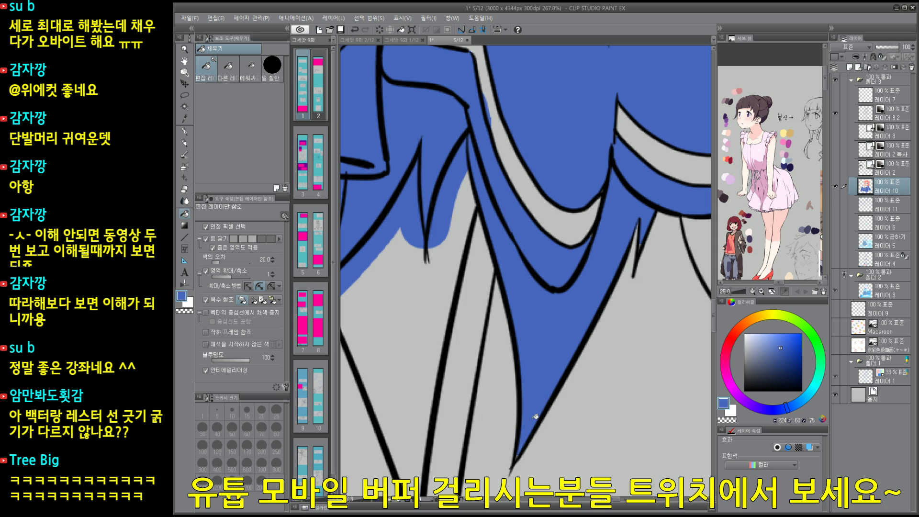
scroll(574, 384, down, 4)
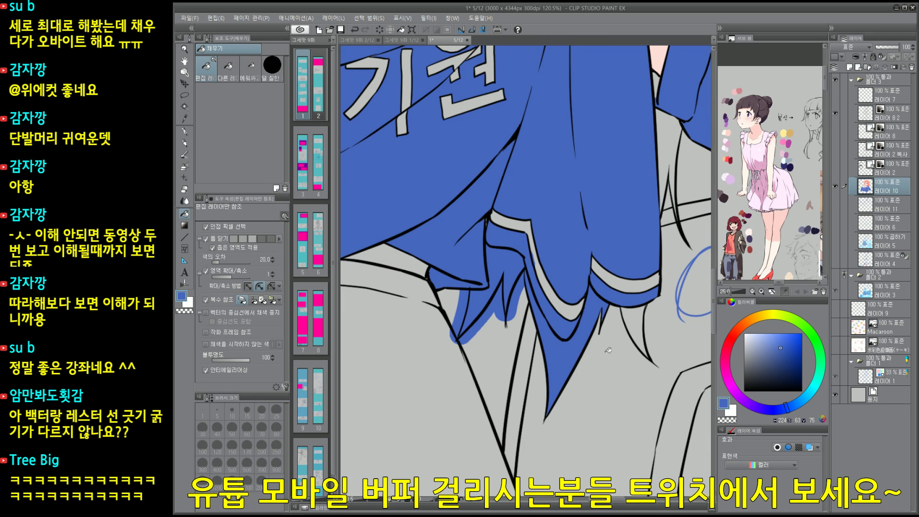
Step: Choose a light cyan drawing colour for the lettering on the cloth
scroll(606, 373, down, 5)
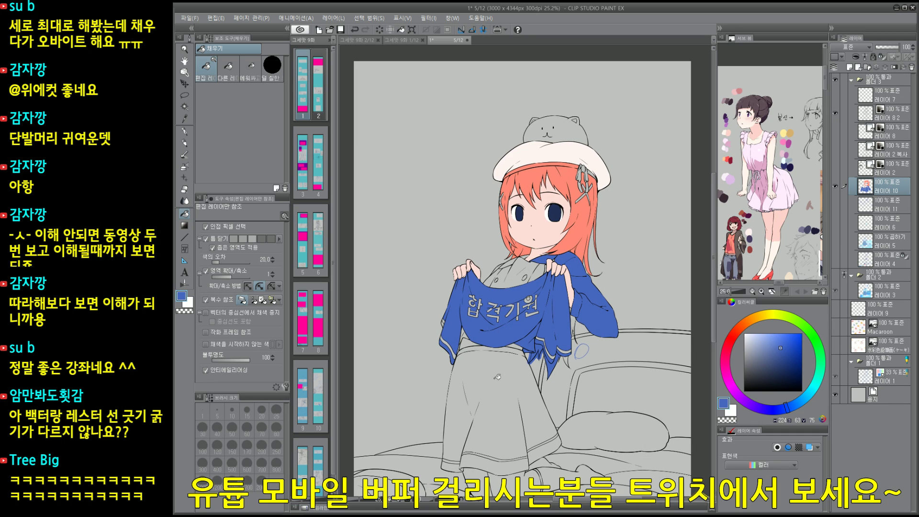
drag(574, 337, 603, 337)
drag(557, 398, 573, 309)
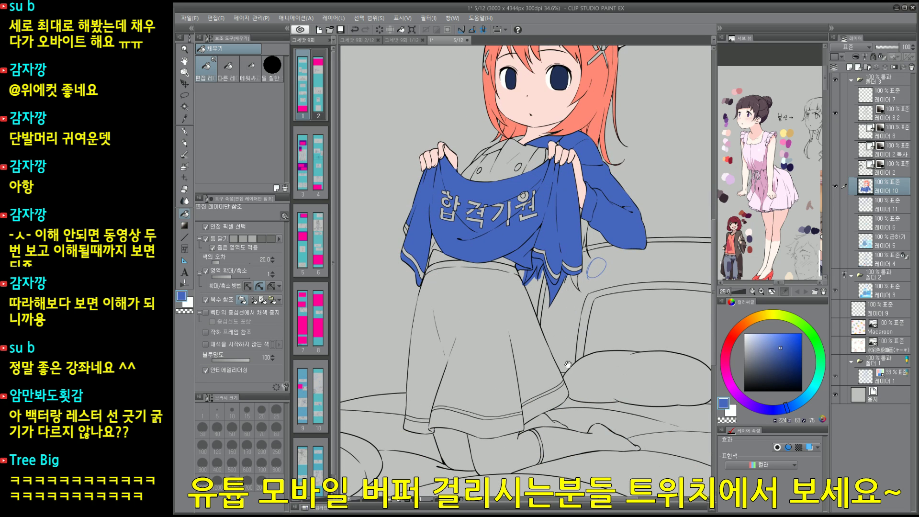
drag(568, 450, 574, 421)
drag(550, 215, 548, 395)
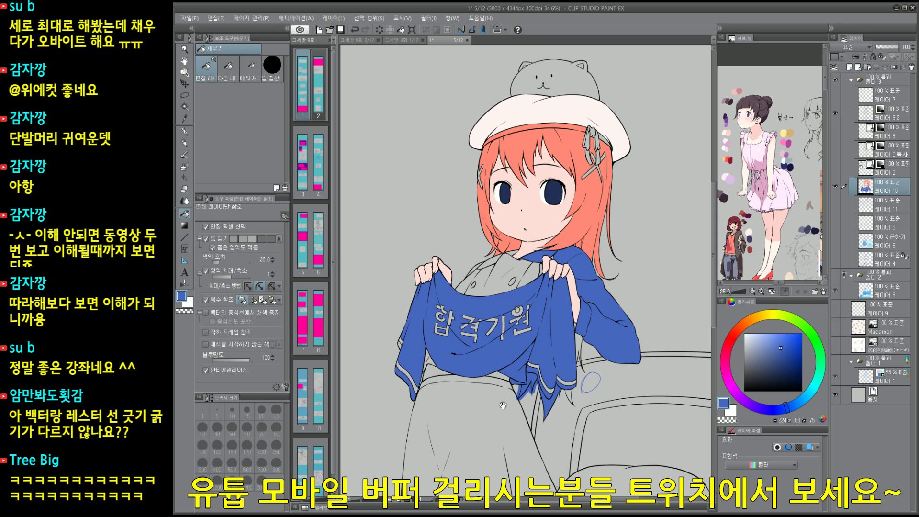
scroll(517, 341, up, 2)
scroll(547, 261, up, 1)
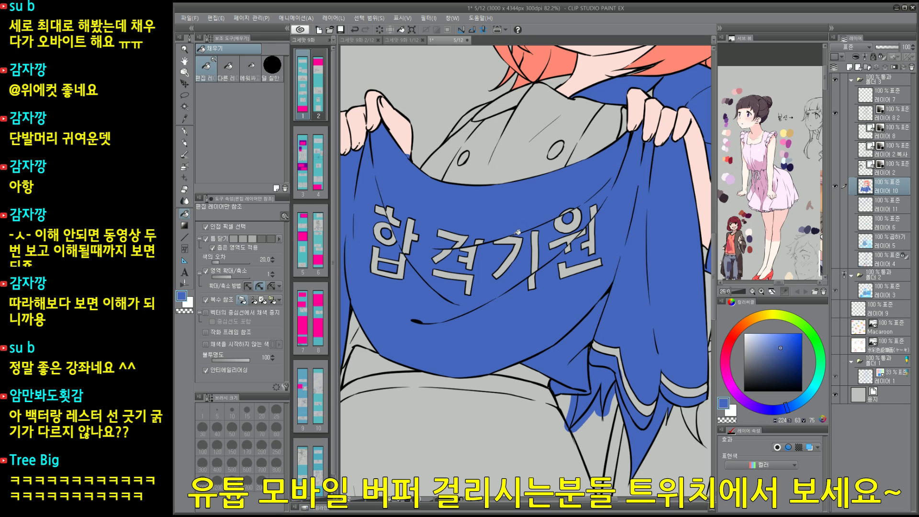
key(g)
drag(568, 254, 565, 264)
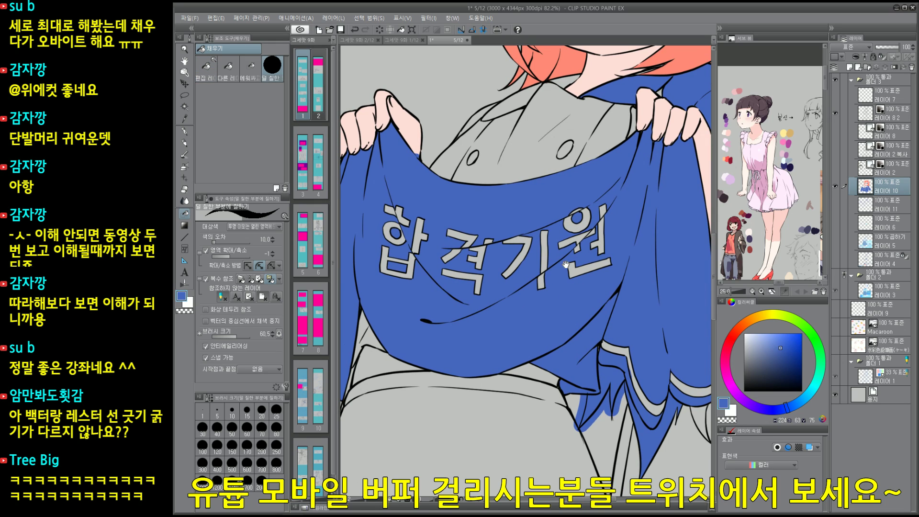
click(814, 384)
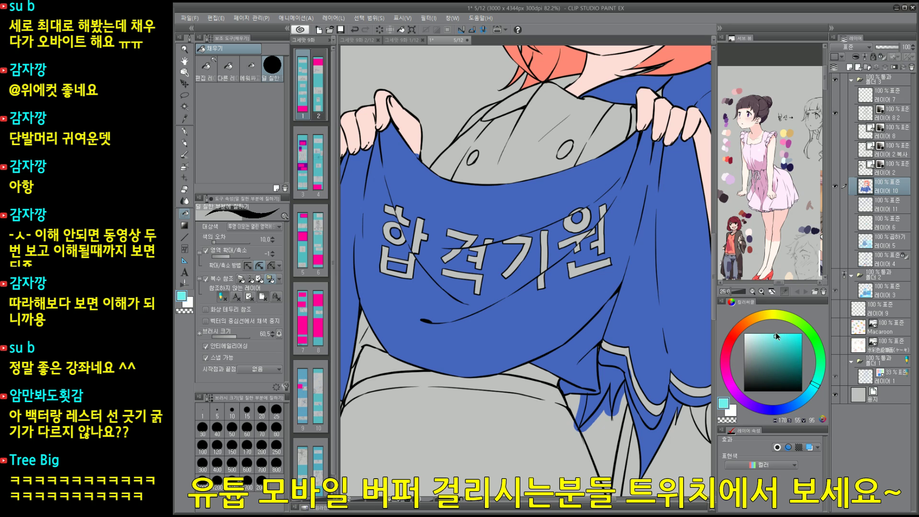
click(769, 333)
Step: Paint a quick mask over the lettering on the cloth with the pen and convert it into a selection
key(p)
mouse_move(376, 221)
mouse_down()
mouse_move(393, 234)
mouse_move(485, 251)
mouse_move(508, 287)
mouse_up()
key(ctrl+z)
key(q)
mouse_move(385, 225)
mouse_down()
mouse_move(509, 225)
mouse_move(573, 219)
mouse_move(615, 223)
mouse_move(611, 242)
mouse_move(641, 239)
mouse_up()
key(q)
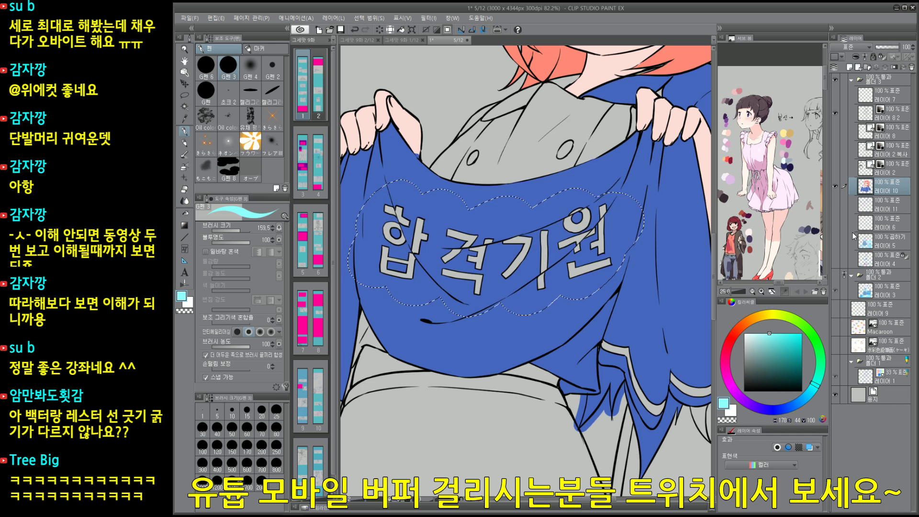
Step: Restrict the selection to the uncoloured lettering using the colour layer, try filling it with light cyan, and undo the fill
ctrl+click(865, 186)
key(alt+BackSpace)
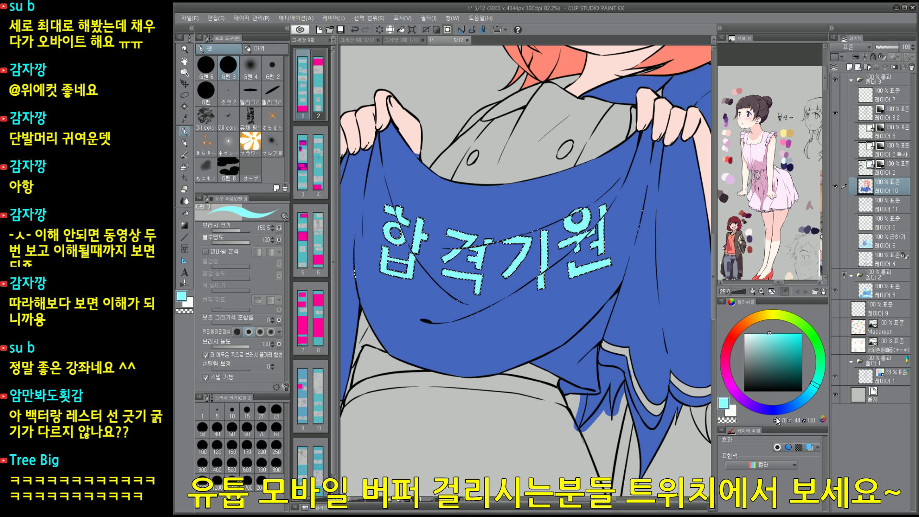
key(ctrl+d)
key(ctrl+z)
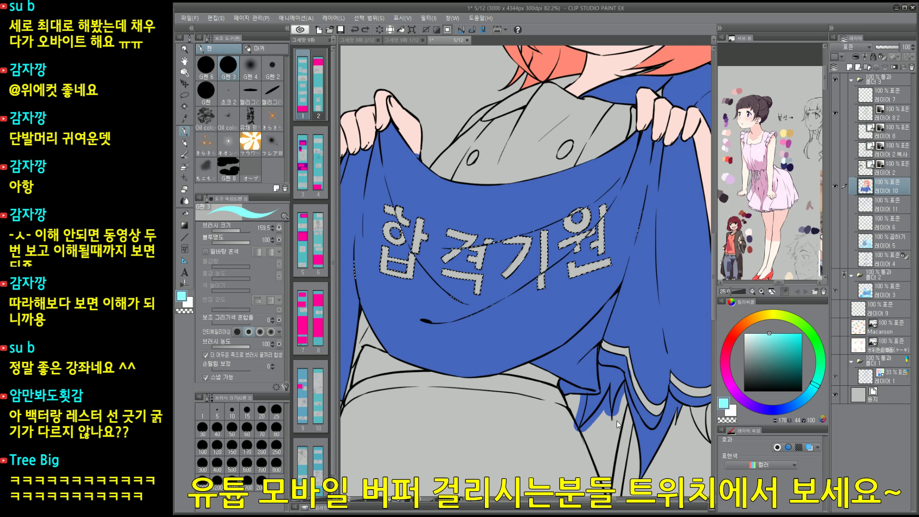
Step: Try filling the first syllable 합 stroke by stroke with light cyan, and undo the fills
key(g)
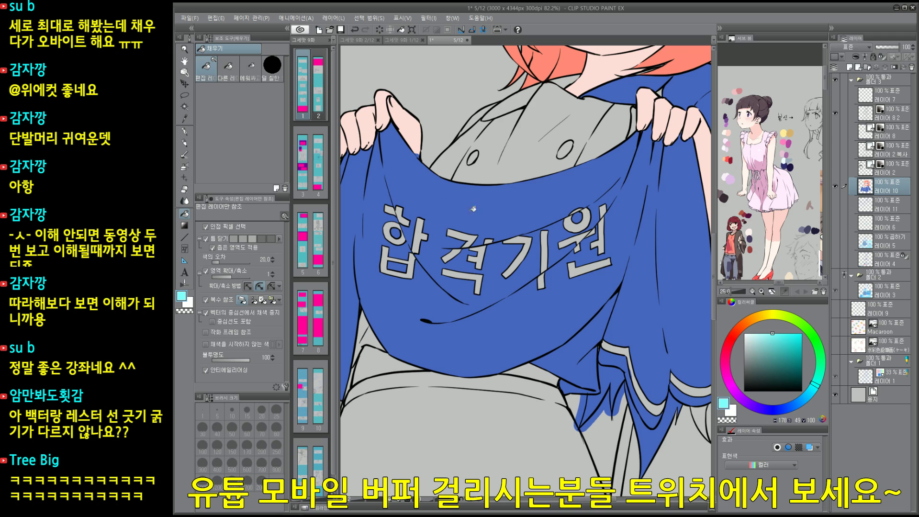
click(392, 208)
click(402, 210)
click(396, 224)
click(420, 227)
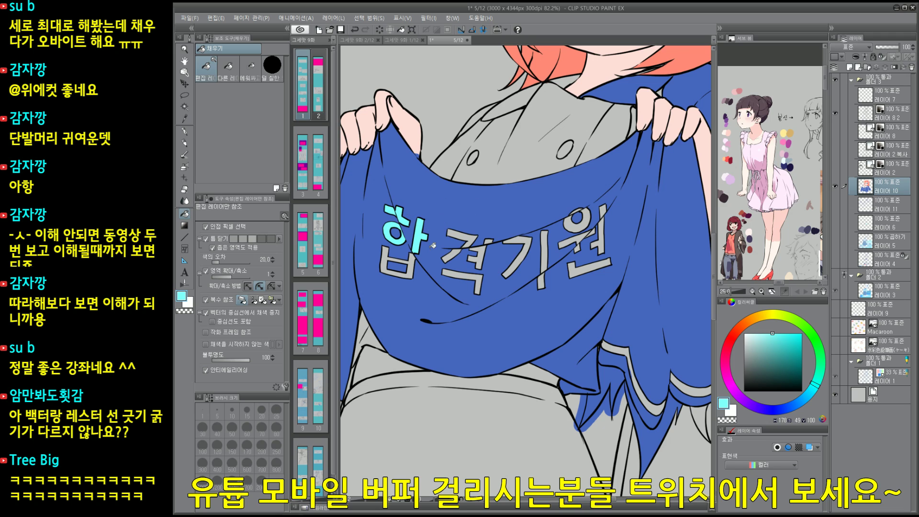
key(ctrl+z)
key(ctrl+z)
key(ctrl+z)
key(ctrl+z)
key(ctrl+z)
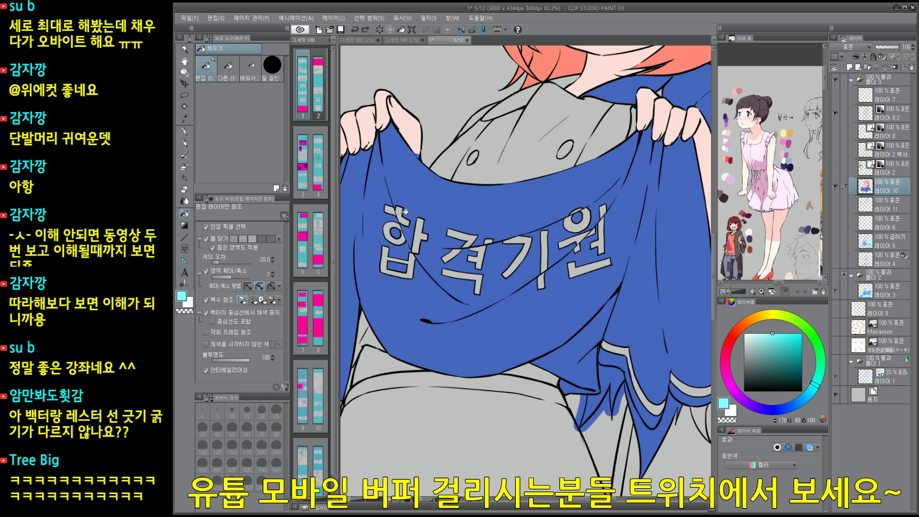
Step: Fill all the lettering 합격기원 on the cloth with light cyan in one continuous sweep
click(391, 208)
mouse_move(395, 208)
mouse_down()
mouse_move(406, 222)
mouse_move(436, 215)
mouse_move(426, 250)
mouse_move(434, 279)
mouse_move(585, 205)
mouse_move(480, 242)
mouse_move(486, 265)
mouse_move(509, 276)
mouse_move(608, 256)
mouse_move(614, 222)
mouse_up()
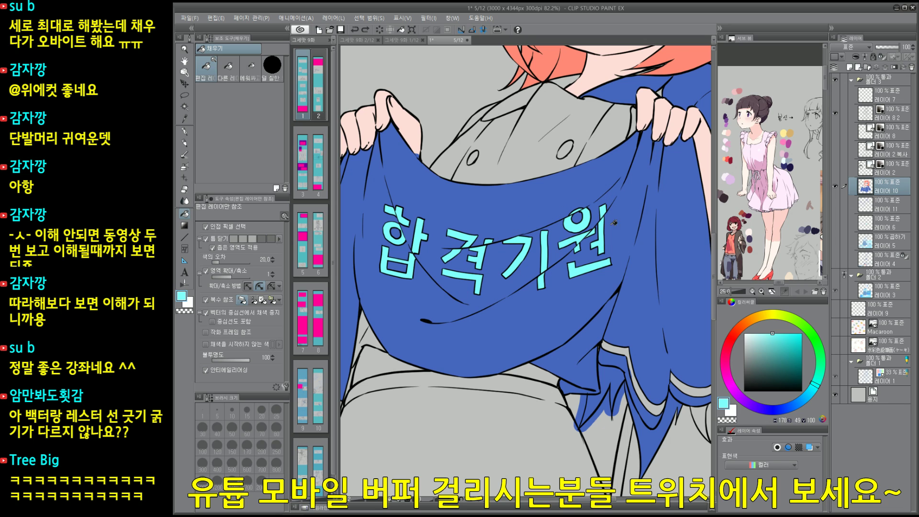
Step: Pick a light salmon red and recolour the cloth's body and the lower edge of its left drape with it
scroll(574, 342, down, 4)
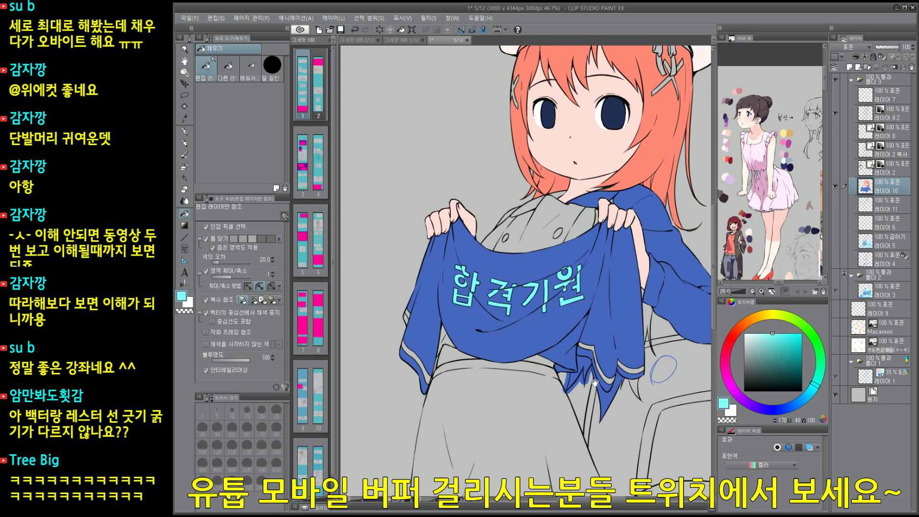
scroll(574, 362, up, 2)
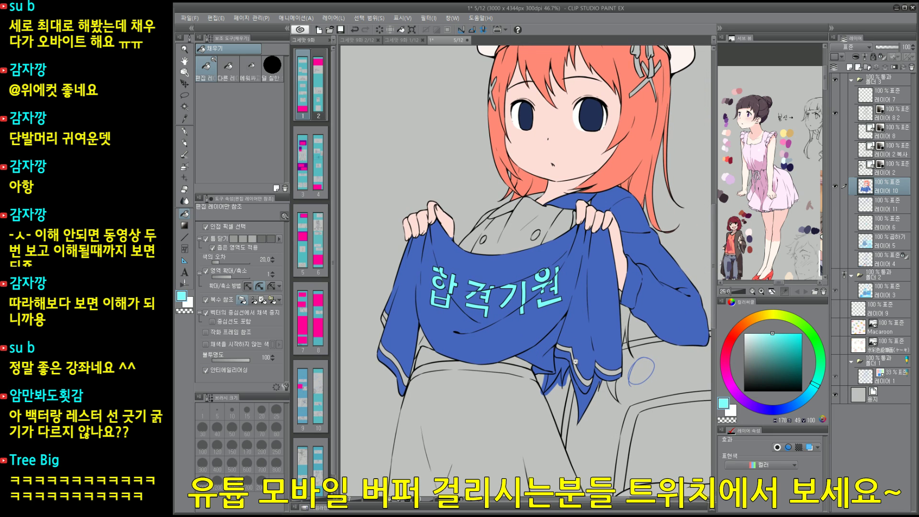
drag(515, 297, 506, 318)
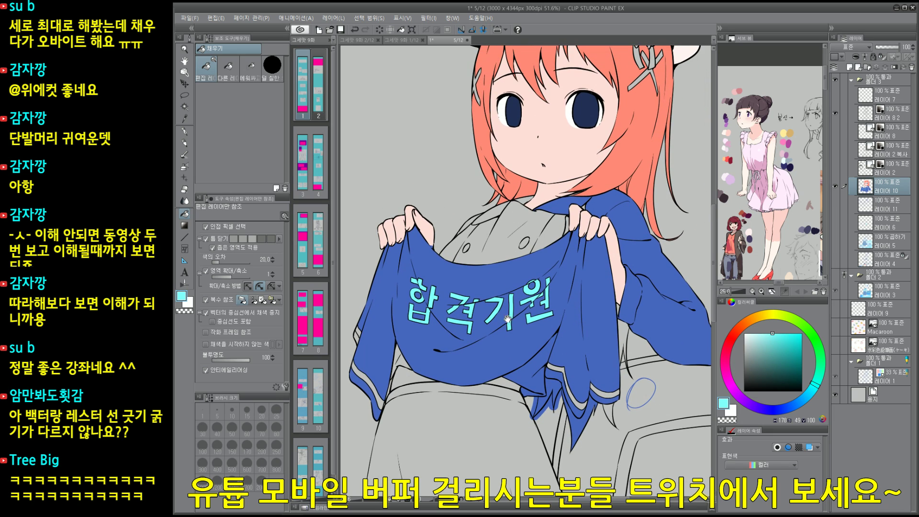
click(735, 337)
click(786, 337)
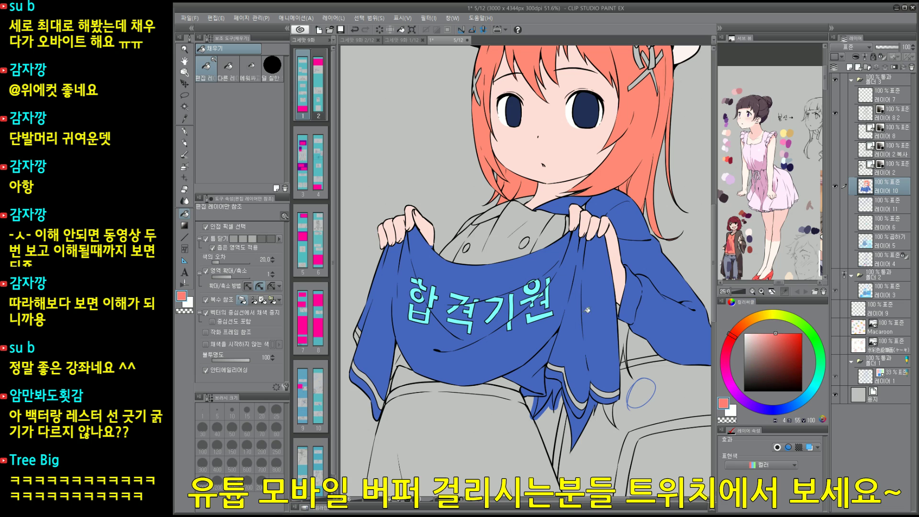
click(593, 295)
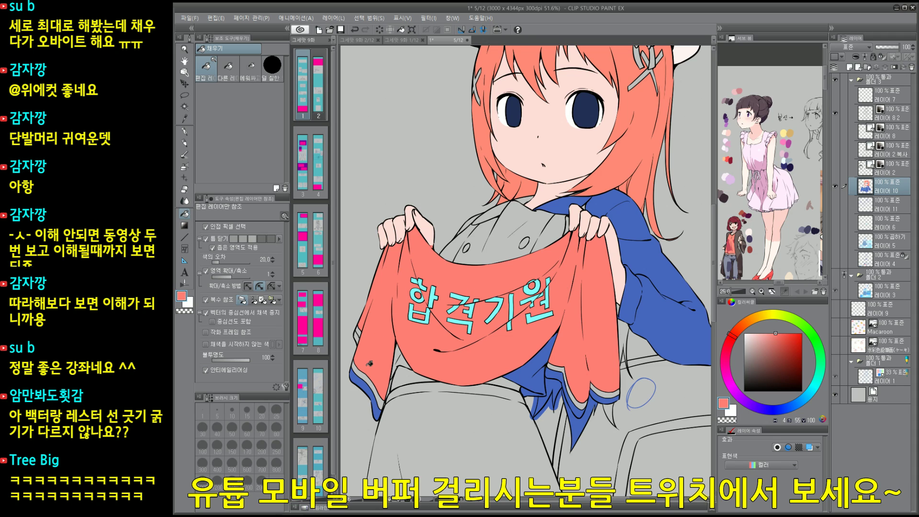
click(366, 382)
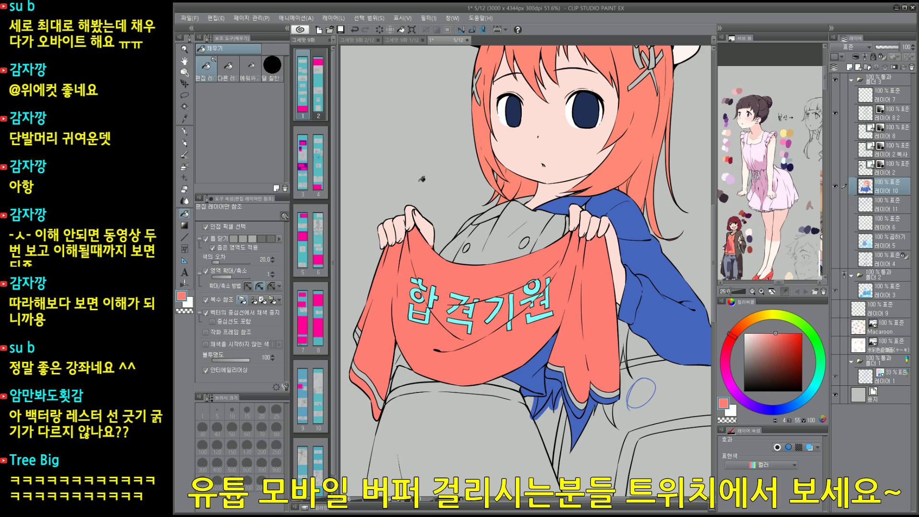
Step: Try recolouring the girl's blue jacket, its sleeve and the remaining blue cloth ends with light salmon red
click(564, 206)
click(610, 206)
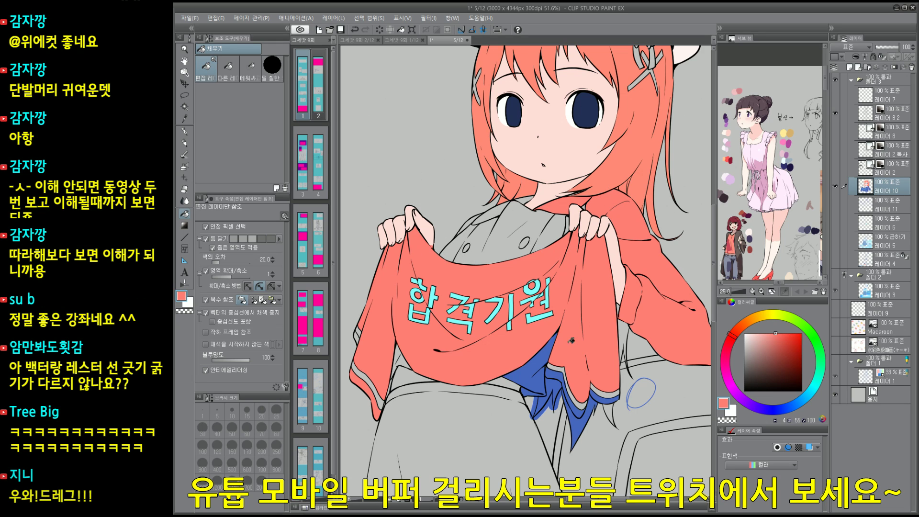
click(555, 373)
click(571, 392)
click(533, 399)
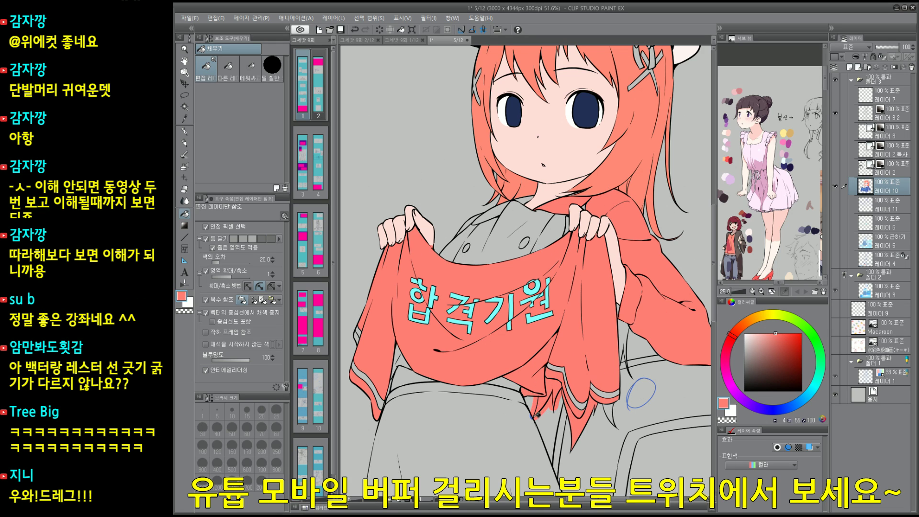
Step: Undo the salmon red recolouring of the cloth and jacket and the light cyan fill of the lettering
scroll(560, 274, up, 2)
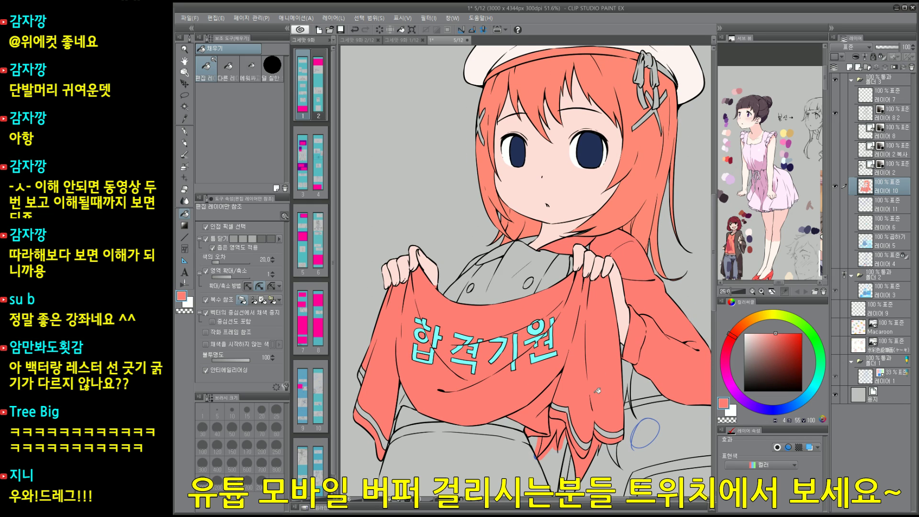
scroll(623, 344, down, 2)
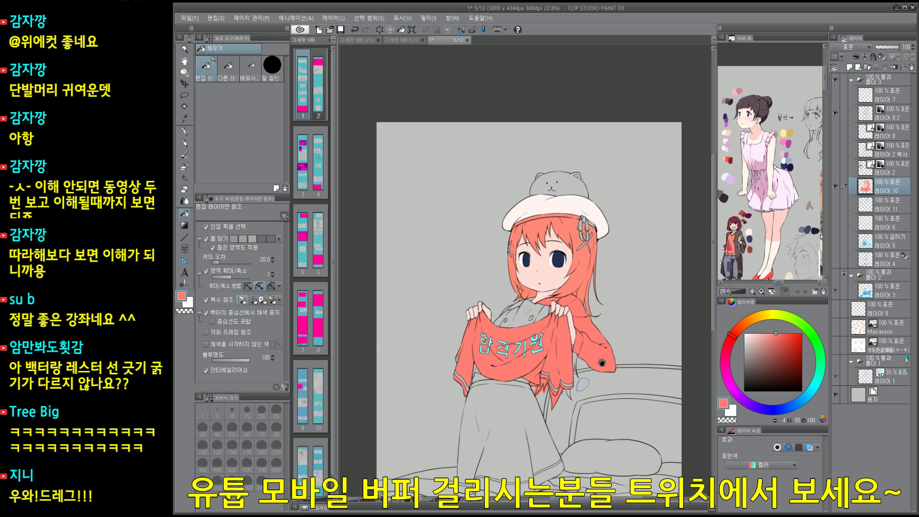
scroll(595, 348, up, 1)
key(ctrl+z)
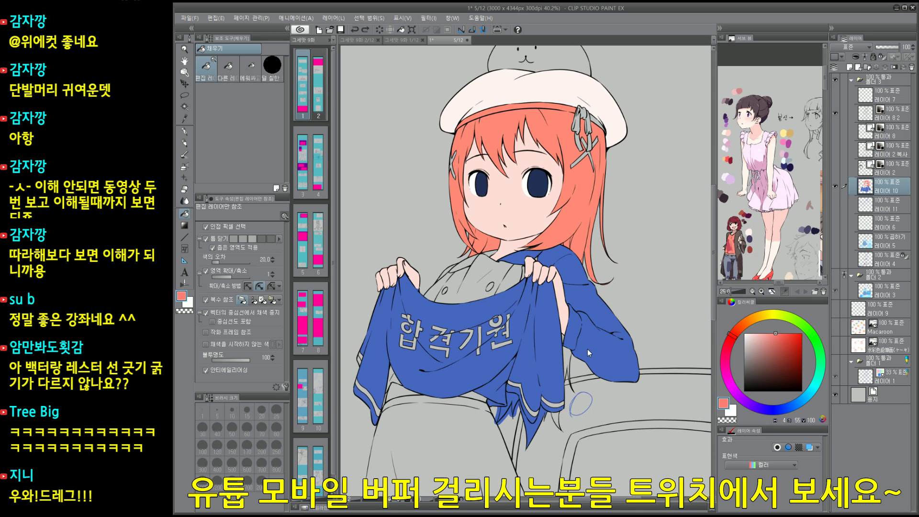
Step: Switch from the fill tool to the G펜 3 pen
drag(593, 356, 607, 365)
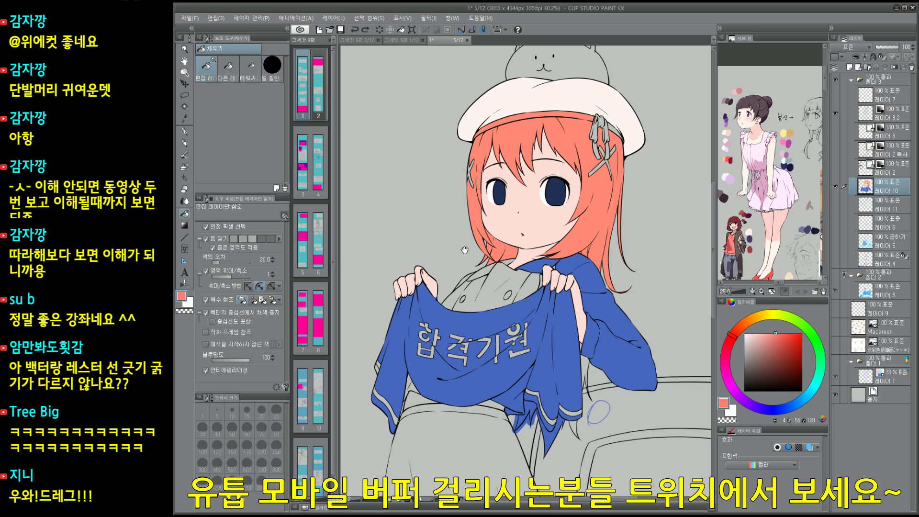
drag(466, 250, 511, 273)
mouse_move(477, 233)
mouse_down()
mouse_move(487, 235)
mouse_move(474, 248)
mouse_up()
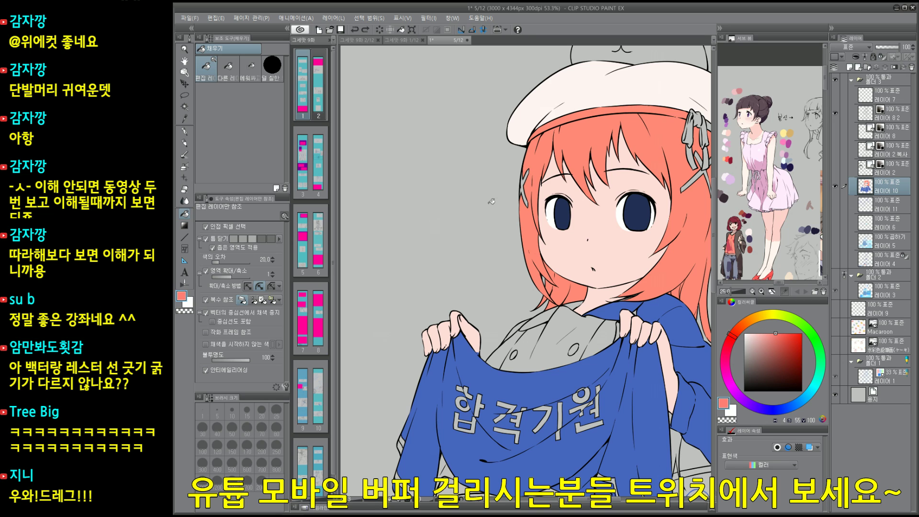
drag(491, 201, 473, 202)
key(p)
drag(465, 255, 466, 258)
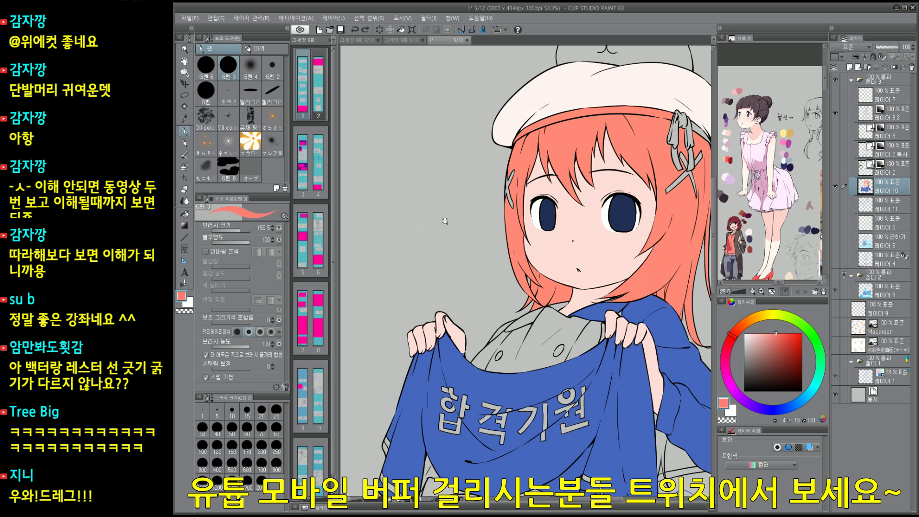
Step: Demonstrate stepwise zooming by magnifying the hair beside the face up to 1600% and zooming back out
click(517, 245)
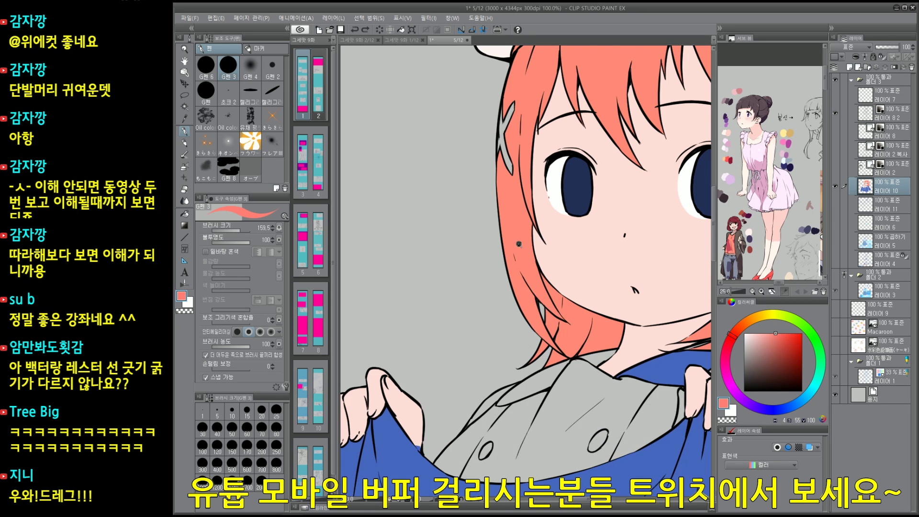
click(519, 244)
click(520, 245)
click(521, 244)
click(523, 245)
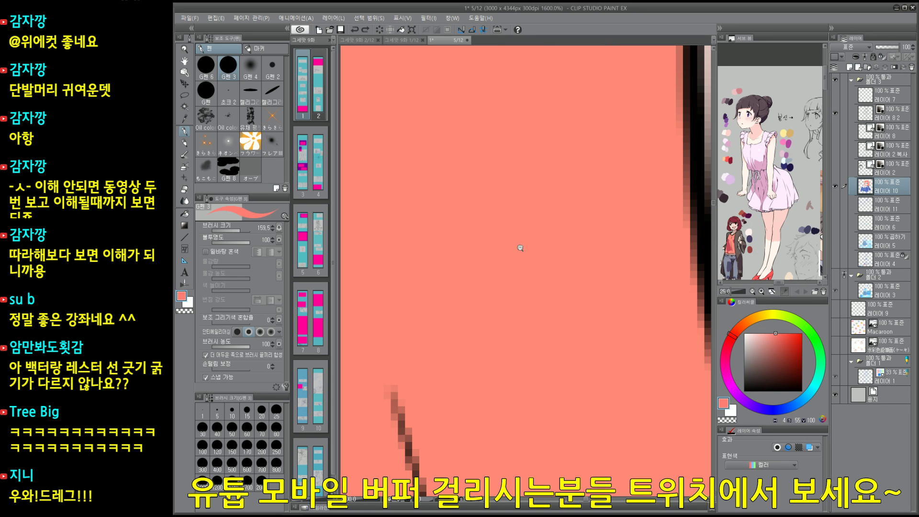
alt+click(537, 243)
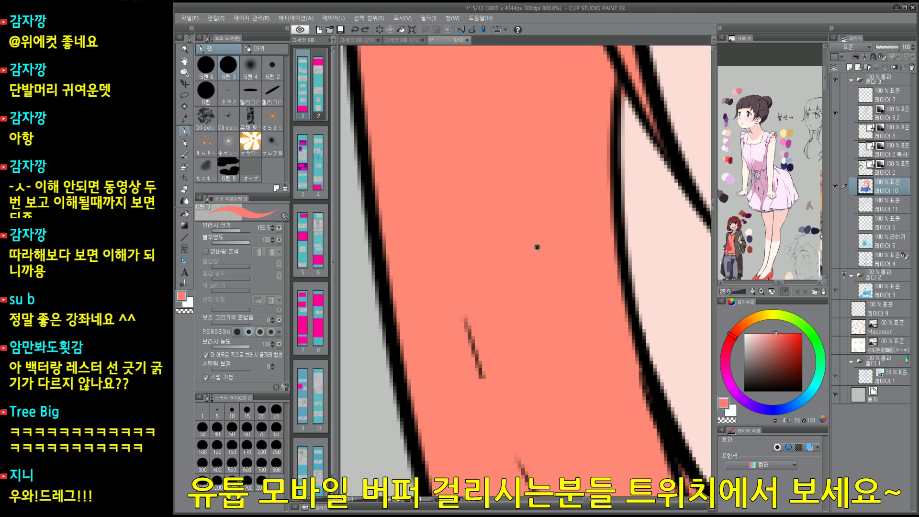
alt+click(537, 247)
alt+click(538, 248)
alt+click(540, 250)
alt+click(542, 253)
alt+click(542, 252)
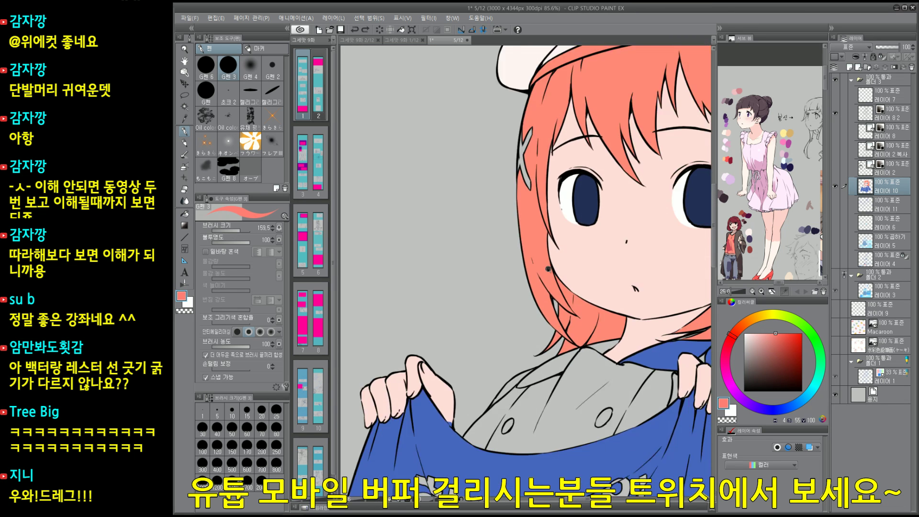
alt+click(543, 253)
Step: Demonstrate continuous zooming between the overall picture and a close-up of one of the girl's eyes
drag(573, 271, 535, 268)
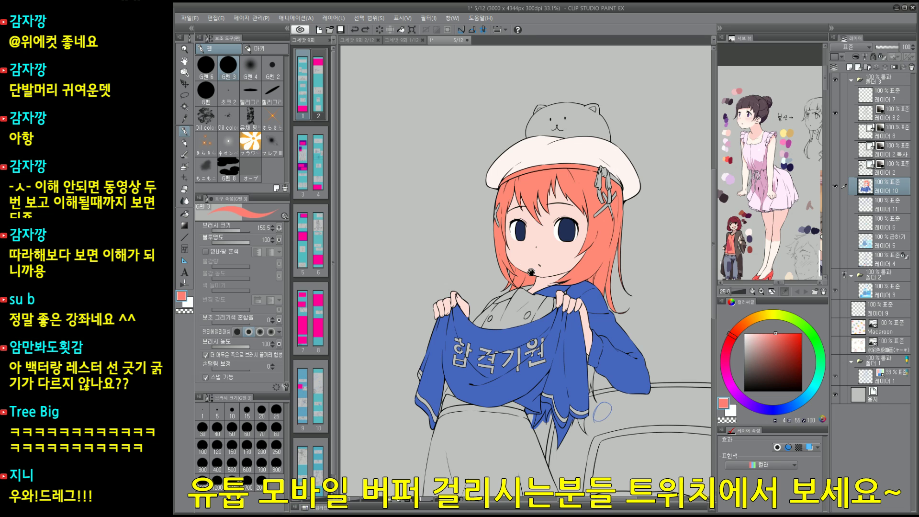
drag(531, 272, 513, 300)
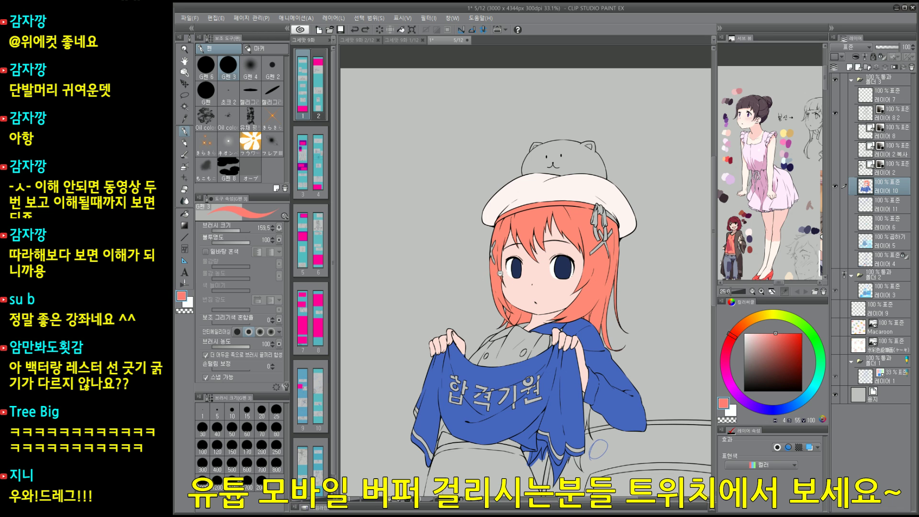
drag(545, 275, 522, 247)
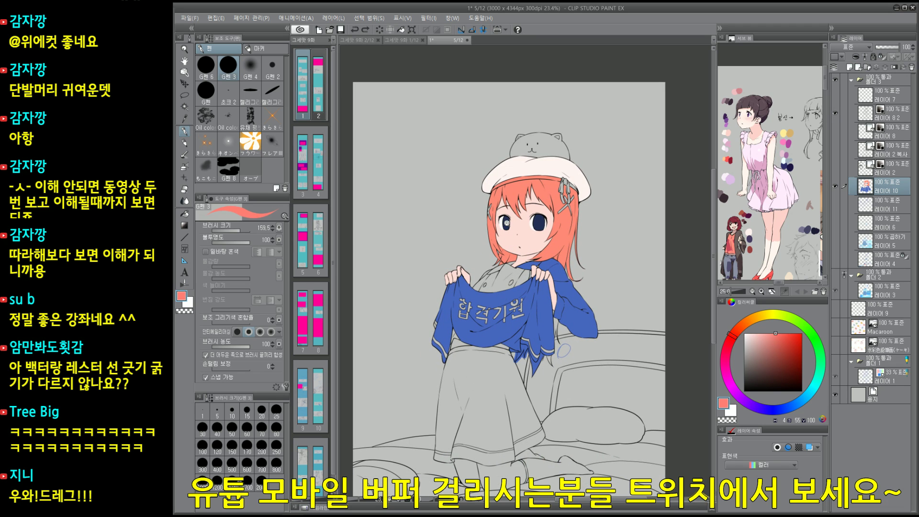
drag(506, 222, 570, 281)
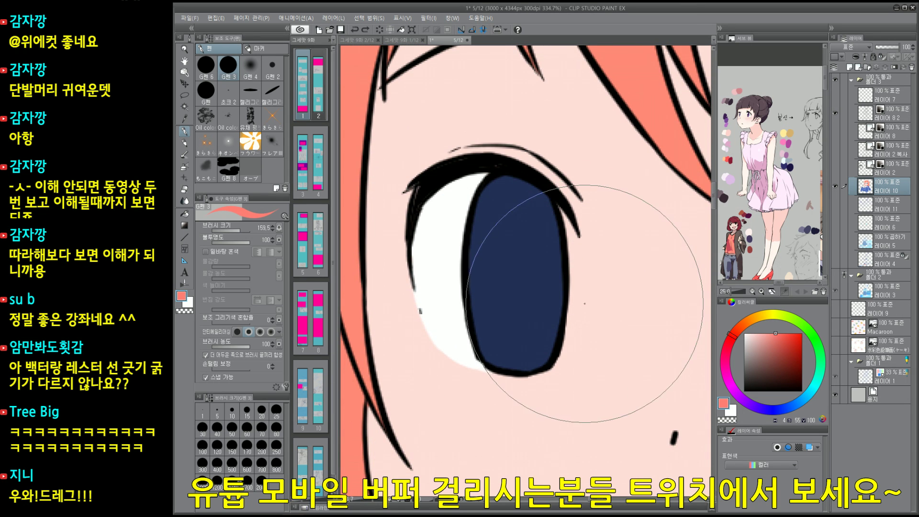
drag(583, 348, 563, 312)
scroll(564, 311, down, 3)
scroll(574, 306, up, 1)
scroll(594, 301, down, 5)
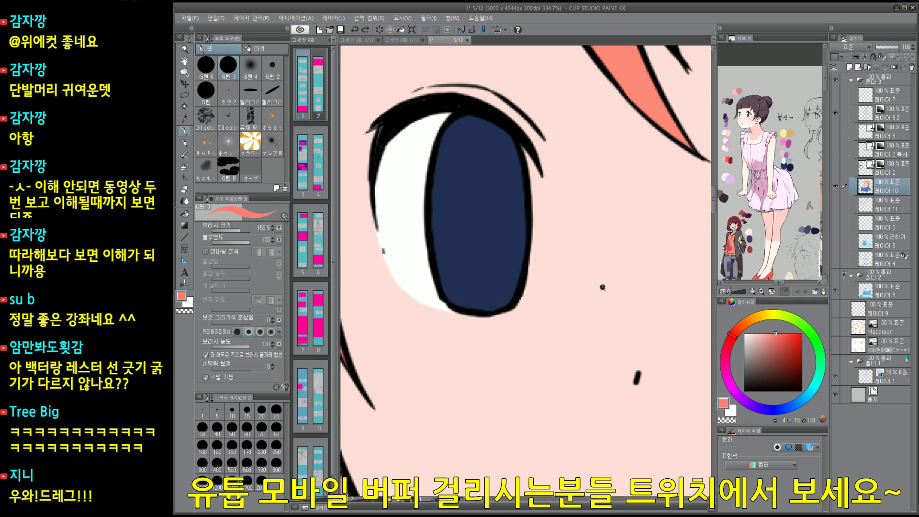
scroll(593, 304, down, 3)
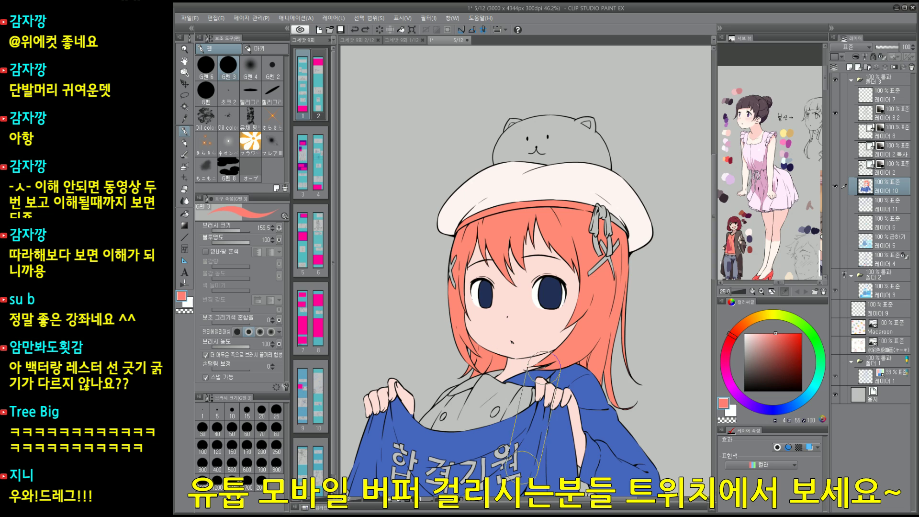
Step: Demonstrate rotating the canvas until the girl is upside down, and reset the rotation to upright
drag(549, 378, 551, 356)
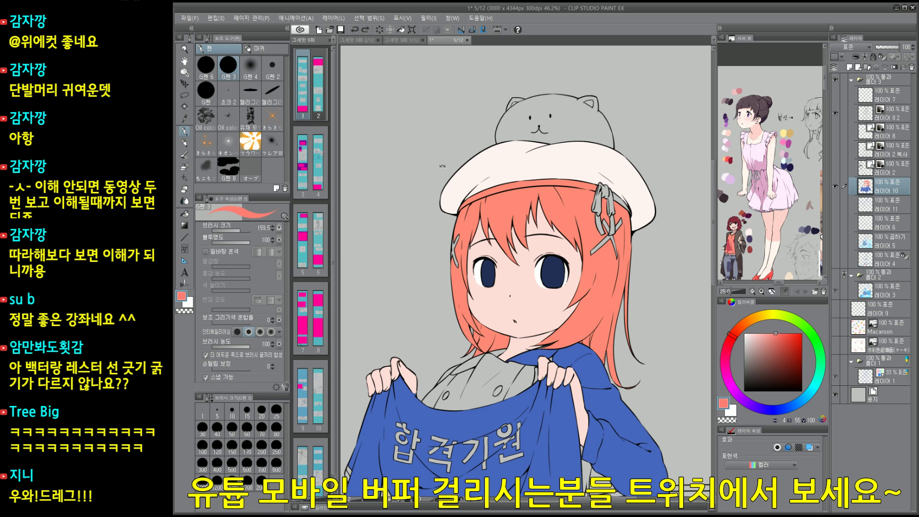
drag(441, 157, 527, 396)
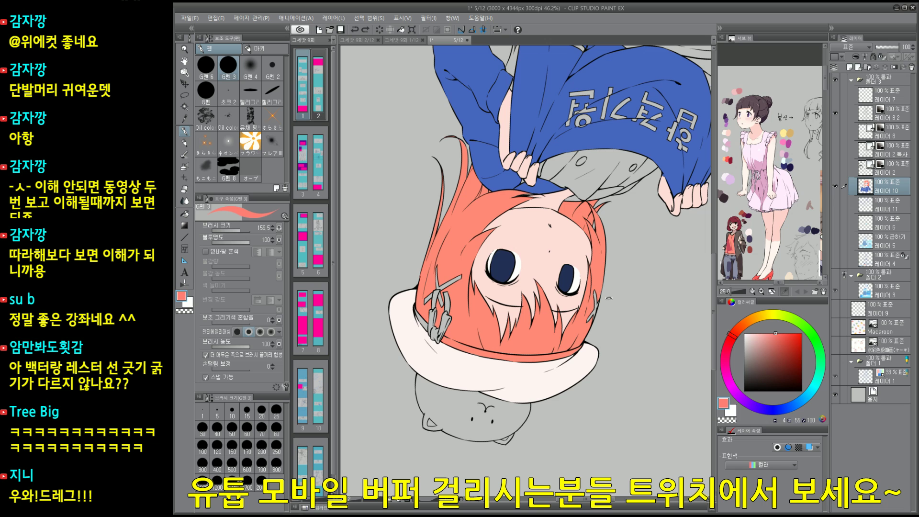
double_click(621, 244)
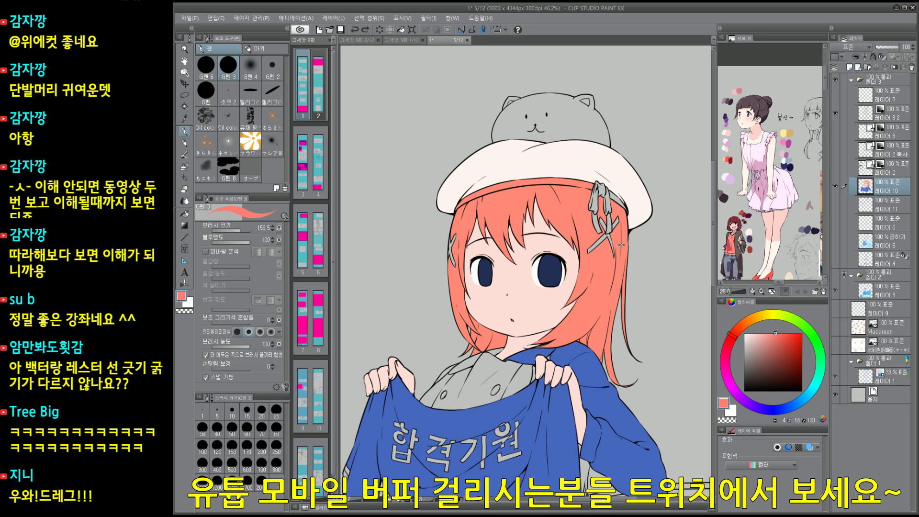
Step: Set the pen's brush size to 30.4, sketch a small leaf-shaped loop beside the girl, and undo the stray strokes
scroll(596, 381, down, 1)
scroll(589, 390, down, 1)
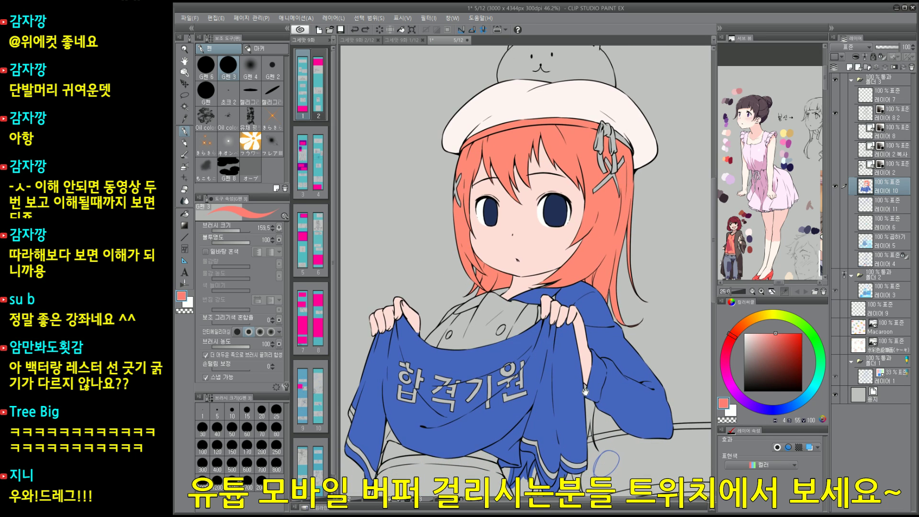
scroll(583, 398, down, 1)
scroll(478, 320, down, 1)
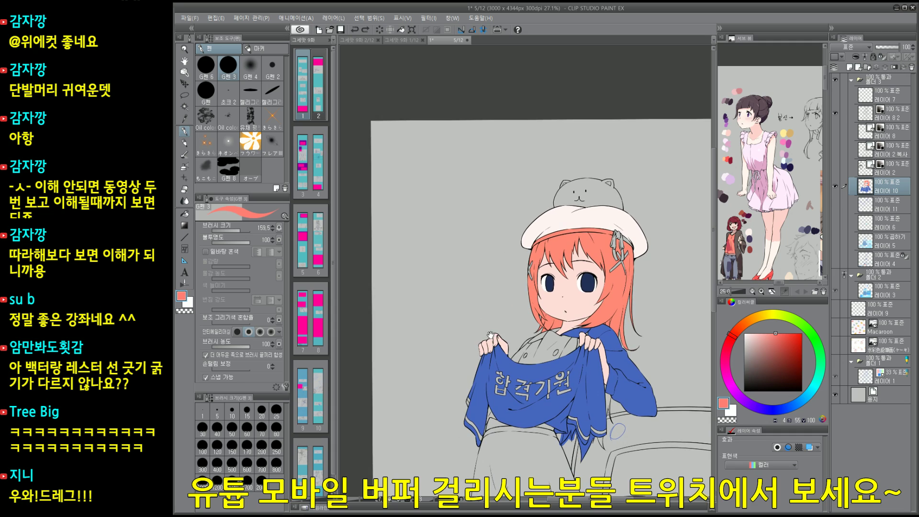
drag(440, 280, 424, 299)
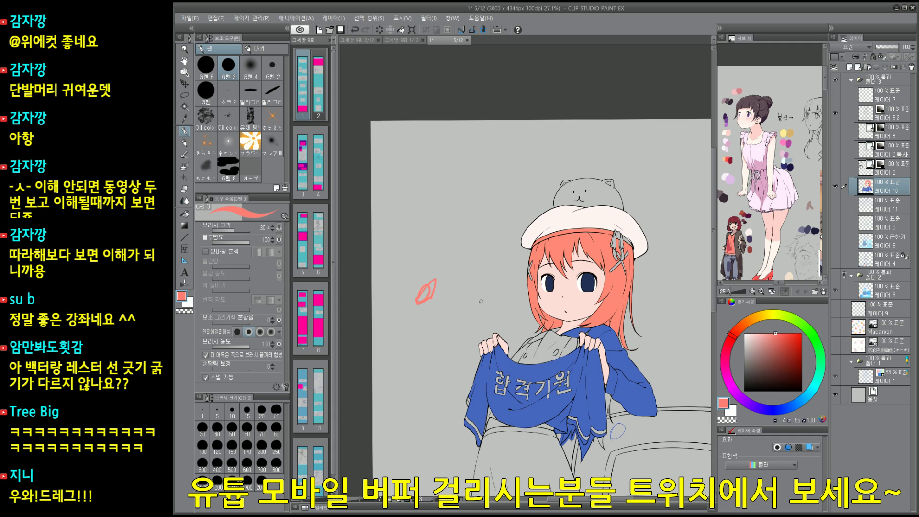
mouse_move(479, 304)
mouse_down()
mouse_move(487, 277)
mouse_move(476, 306)
mouse_move(432, 303)
mouse_move(456, 304)
mouse_move(471, 279)
mouse_move(481, 308)
mouse_up()
key(ctrl+z)
key(ctrl+z)
key(ctrl+z)
key(ctrl+z)
key(ctrl+z)
key(ctrl+z)
Step: Scribble loose salmon red lines over the blank area beside the girl, reaching down to the cloth
mouse_move(416, 335)
mouse_down()
mouse_move(451, 353)
mouse_move(455, 330)
mouse_move(480, 334)
mouse_move(497, 307)
mouse_move(510, 362)
mouse_move(478, 386)
mouse_move(511, 387)
mouse_up()
mouse_move(465, 297)
mouse_down()
mouse_move(520, 277)
mouse_move(517, 306)
mouse_up()
mouse_move(490, 307)
mouse_down()
mouse_move(401, 330)
mouse_move(429, 339)
mouse_move(409, 335)
mouse_move(398, 314)
mouse_move(451, 328)
mouse_move(403, 310)
mouse_up()
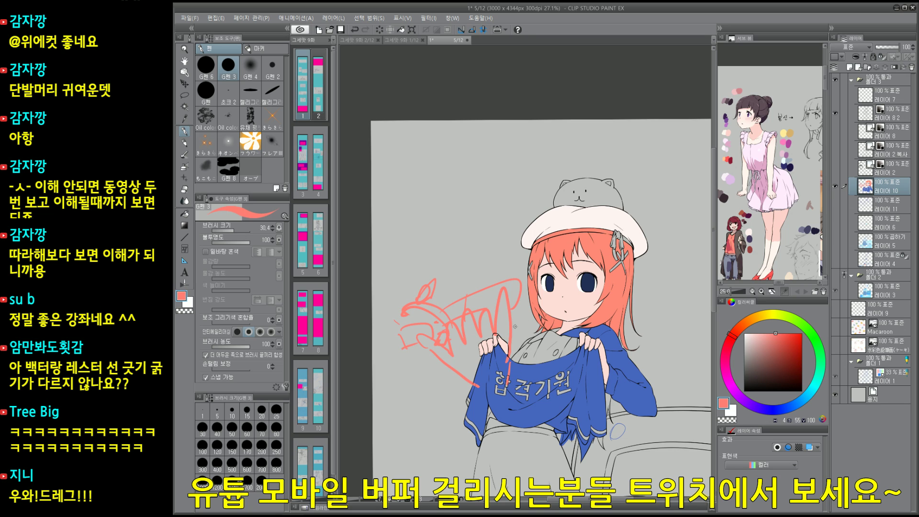
Step: Handwrite 끝!! in salmon red on the blank background beside the girl's hat
drag(566, 399, 518, 356)
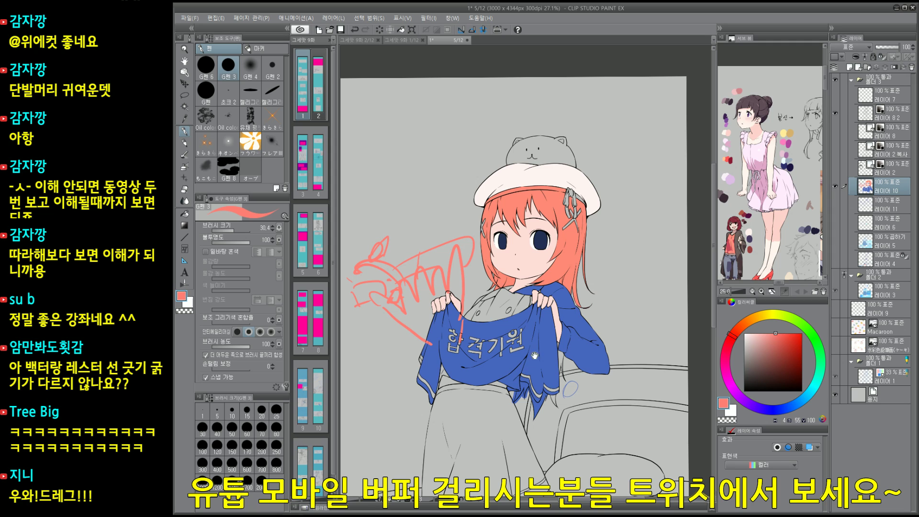
drag(534, 356, 550, 398)
mouse_move(388, 187)
mouse_down()
mouse_move(421, 167)
mouse_move(438, 197)
mouse_up()
mouse_move(400, 196)
mouse_down()
mouse_move(434, 182)
mouse_move(461, 153)
mouse_move(463, 185)
mouse_up()
key(ctrl+z)
drag(400, 208, 476, 182)
mouse_move(423, 213)
mouse_down()
mouse_move(464, 195)
mouse_move(433, 231)
mouse_up()
mouse_move(433, 232)
mouse_down()
mouse_move(466, 218)
mouse_move(472, 201)
mouse_up()
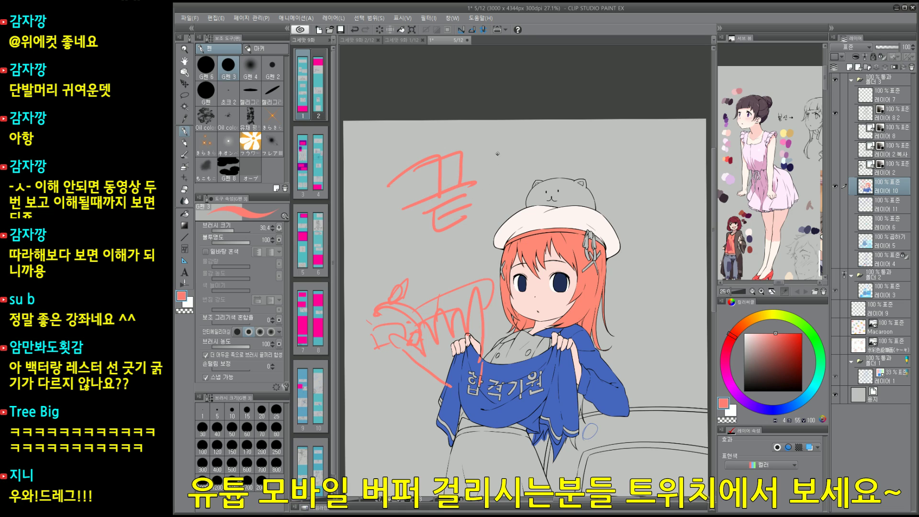
drag(500, 153, 481, 221)
drag(508, 181, 507, 195)
drag(482, 219, 502, 208)
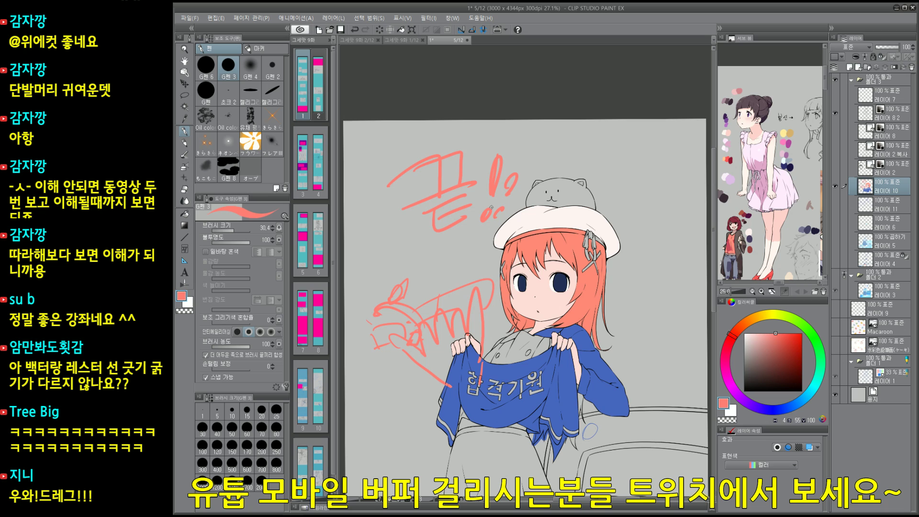
Step: Switch to the live-streaming software and open its broadcast output options
key(alt+Tab)
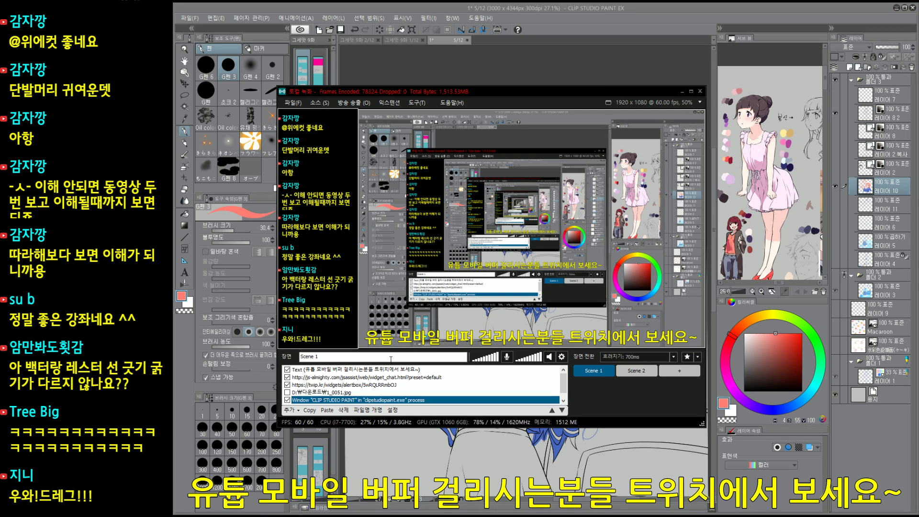
click(358, 103)
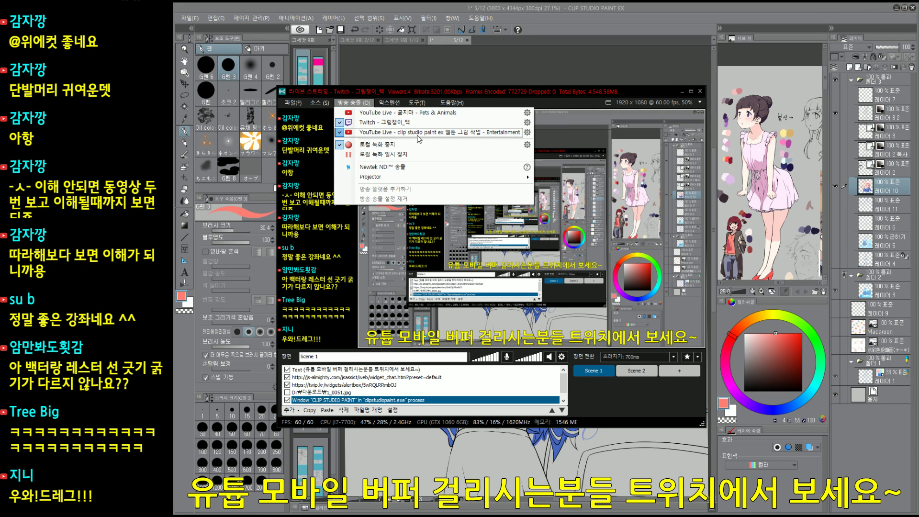